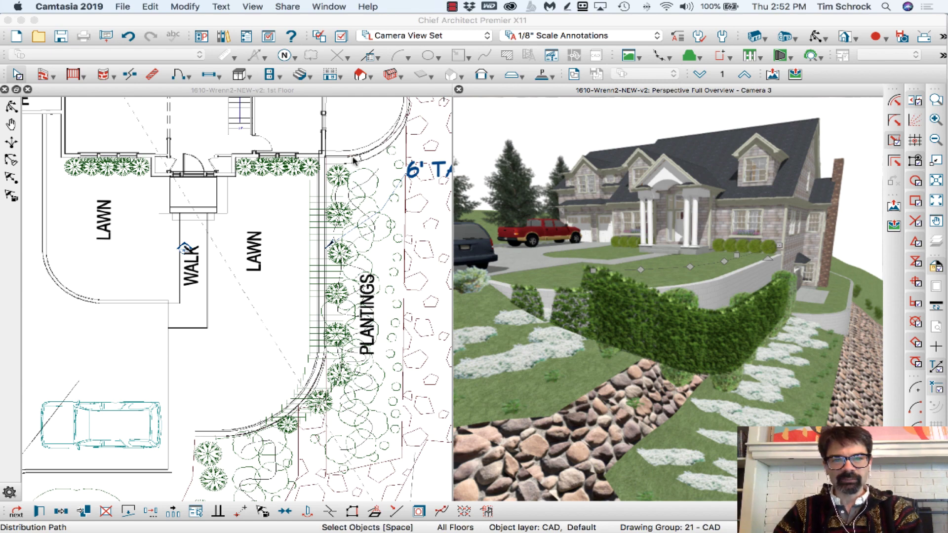
# Close the perspective camera view so only the full floor plan of the site is shown.
pyautogui.scroll(-3, 277, 180)
pyautogui.scroll(-2, 358, 132)
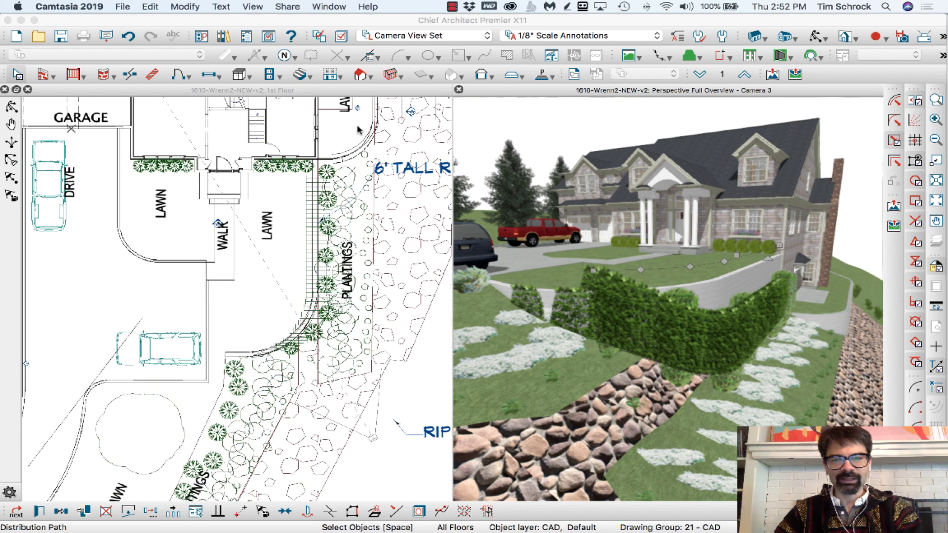
pyautogui.click(459, 89)
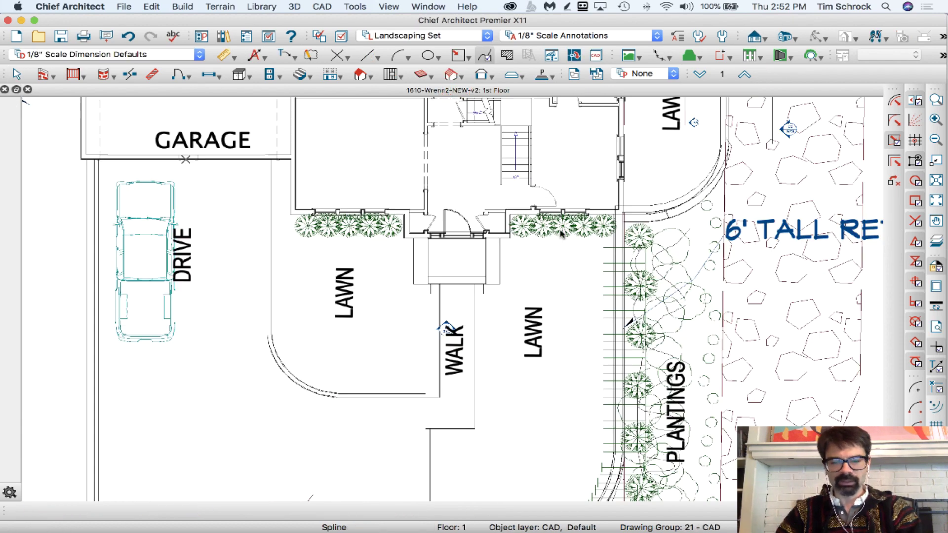
pyautogui.press('F6')
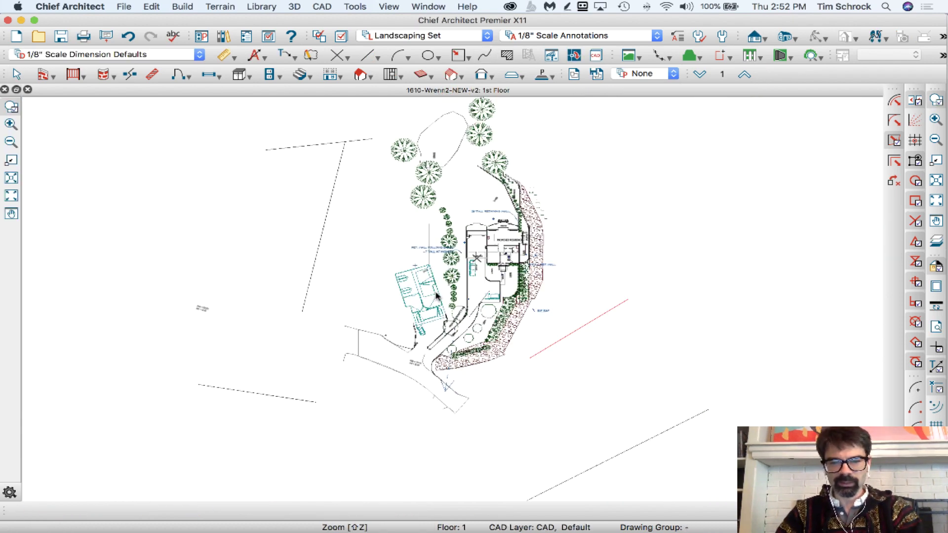
pyautogui.press('s')
pyautogui.click(597, 237)
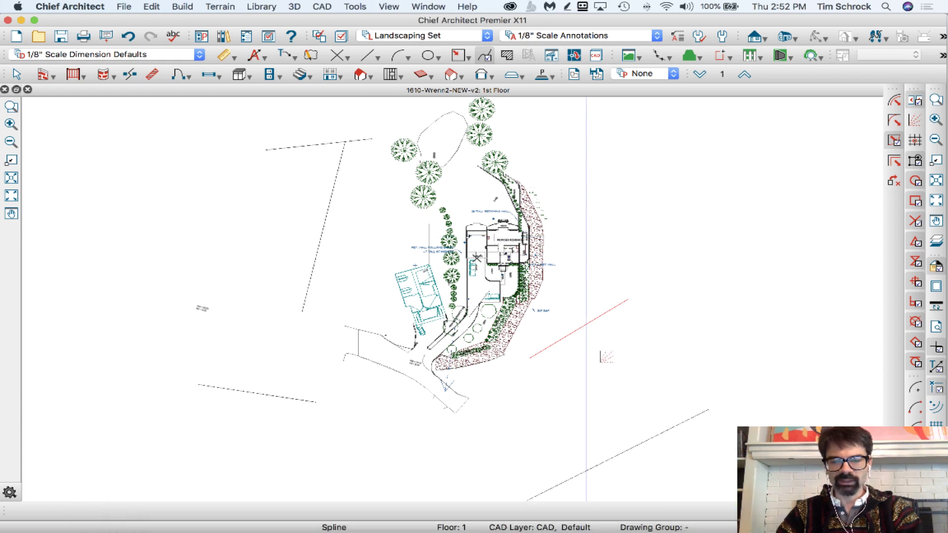
pyautogui.click(579, 328)
pyautogui.press('Escape')
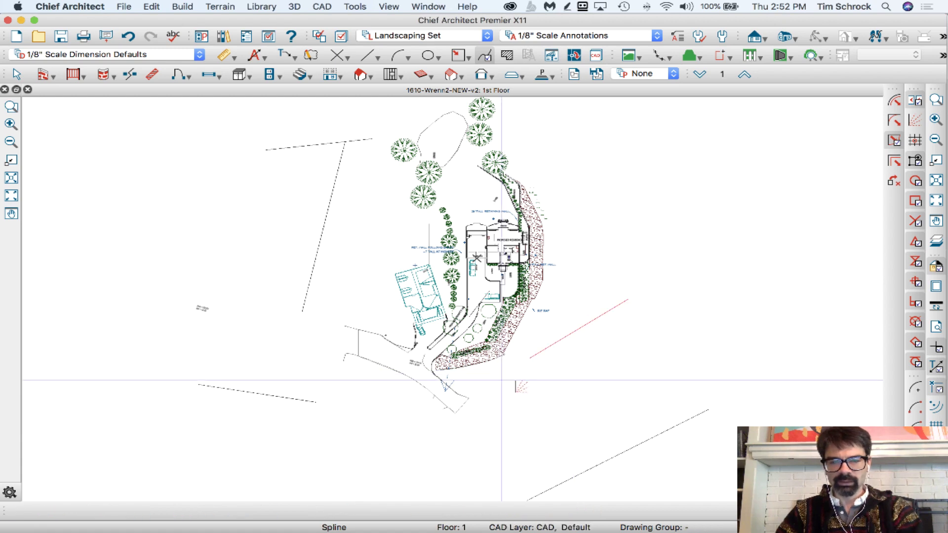
# Examine the plant distribution path in the planting strip between the lawn and the rip rap.
pyautogui.press('F8')
pyautogui.moveTo(451, 367); pyautogui.dragTo(532, 293)
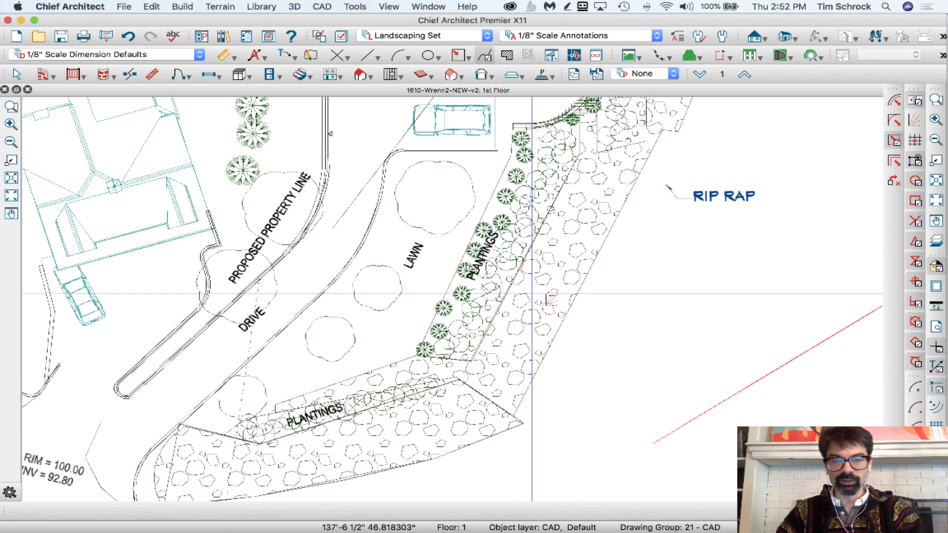
pyautogui.press('Escape')
pyautogui.click(473, 297)
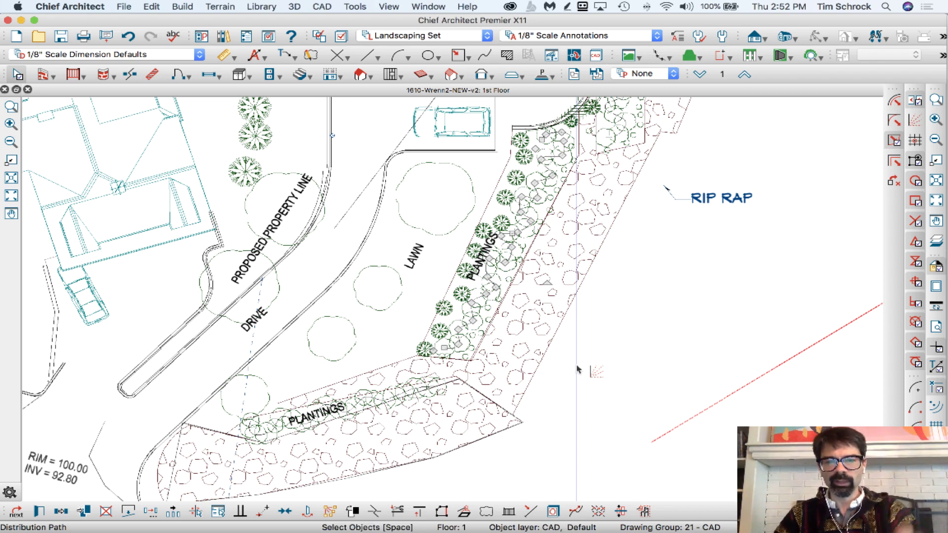
pyautogui.scroll(2, 282, 407)
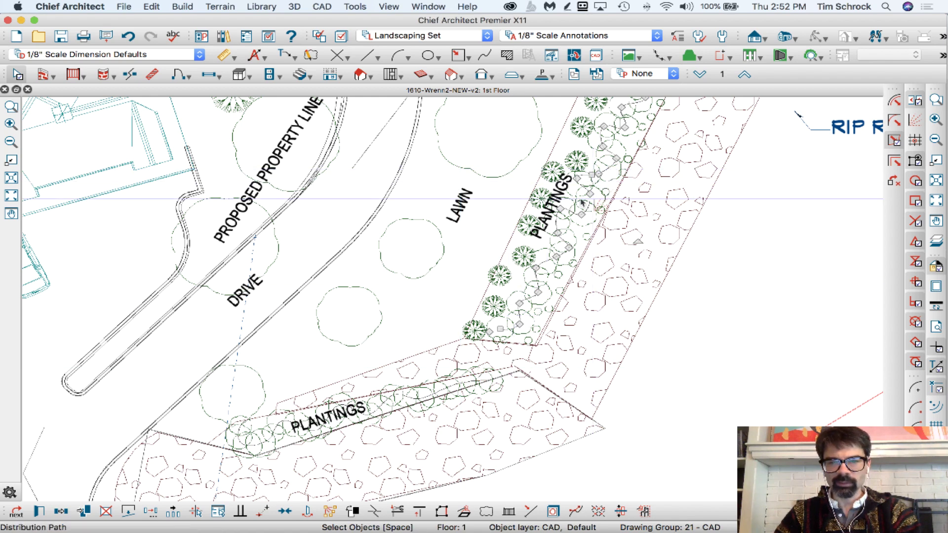
# Copy one shrub from the planting strip to six staggered spots in the open ground outside the rip rap.
pyautogui.click(493, 304)
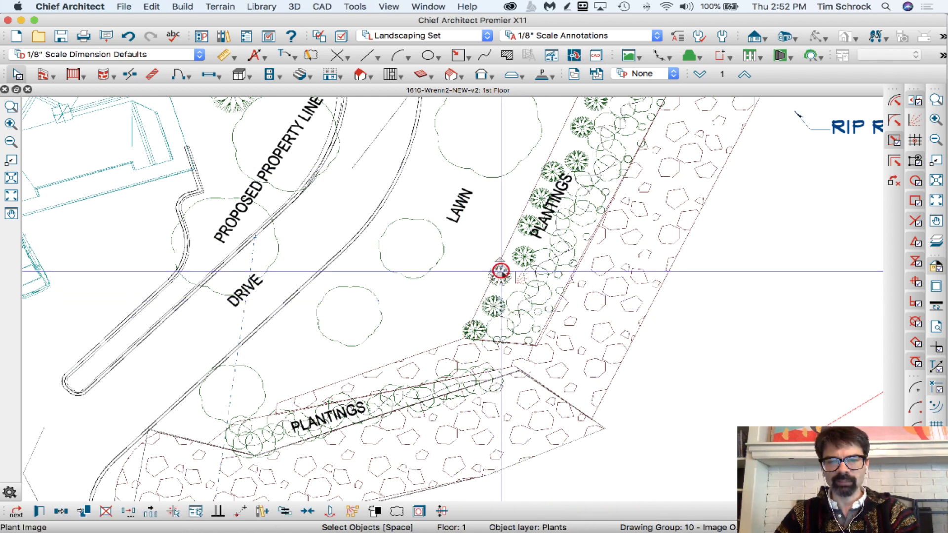
pyautogui.click(519, 269)
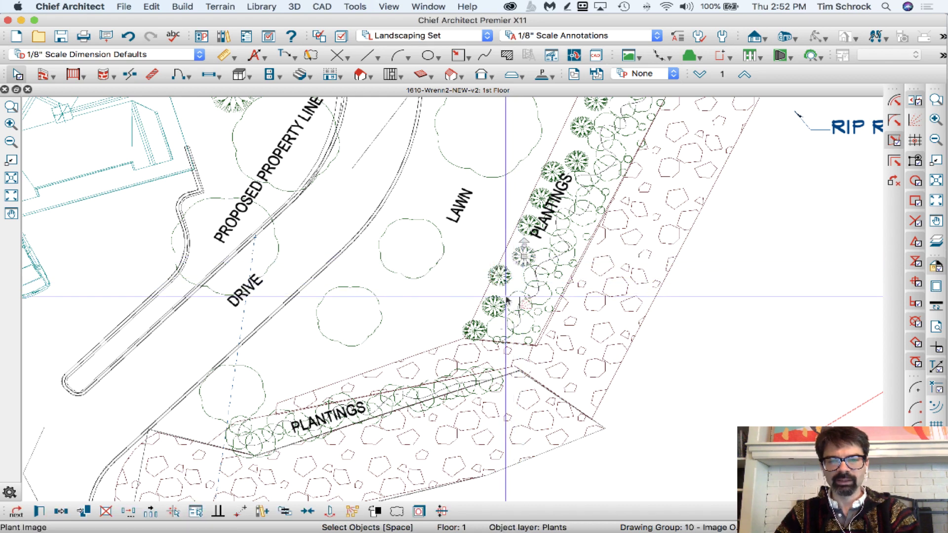
pyautogui.click(62, 513)
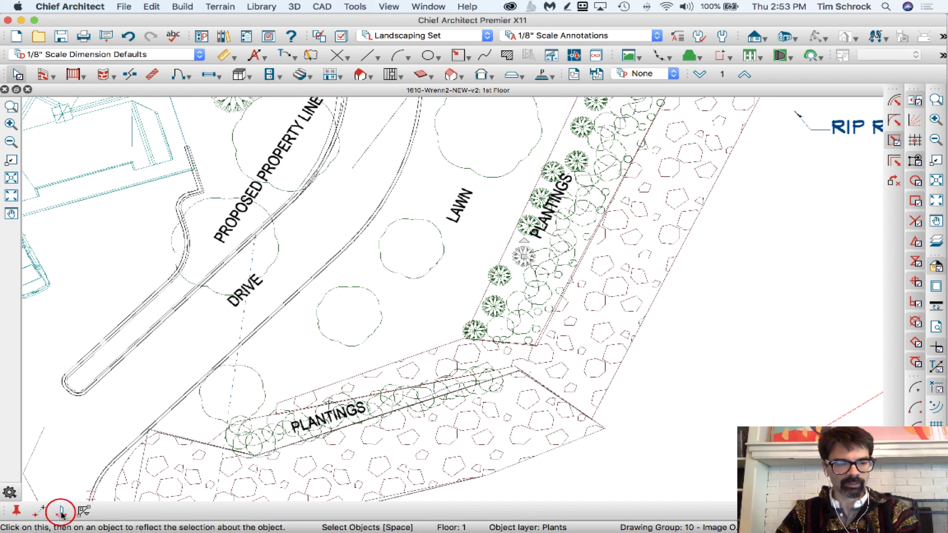
pyautogui.click(16, 513)
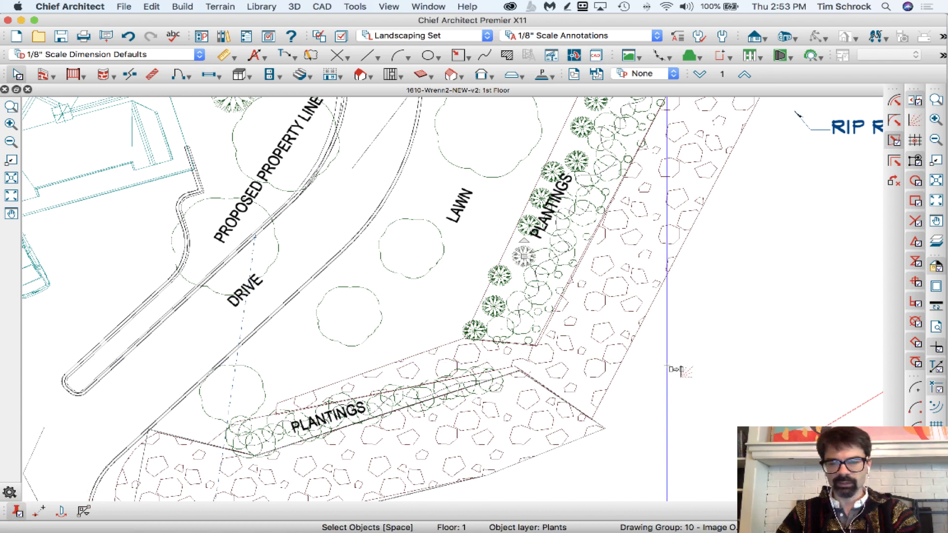
pyautogui.click(666, 364)
pyautogui.click(681, 346)
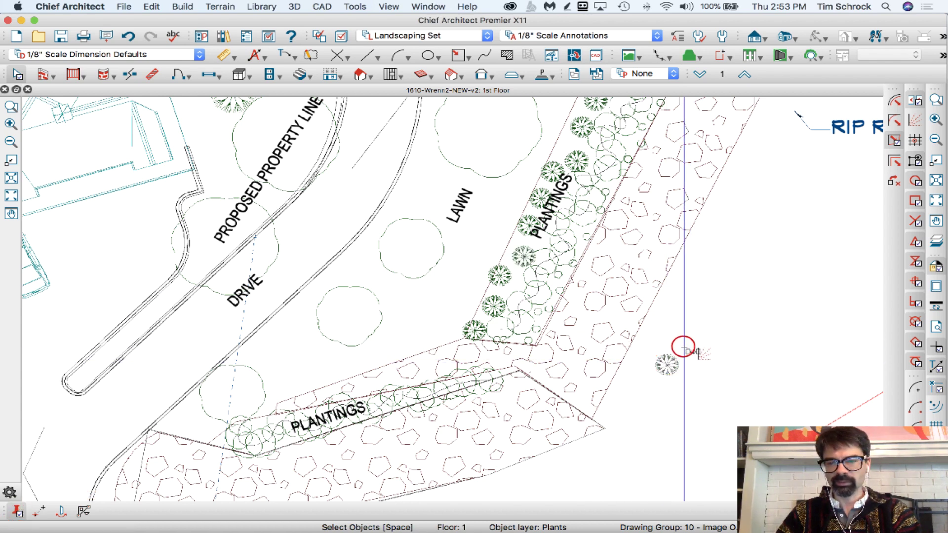
pyautogui.click(680, 323)
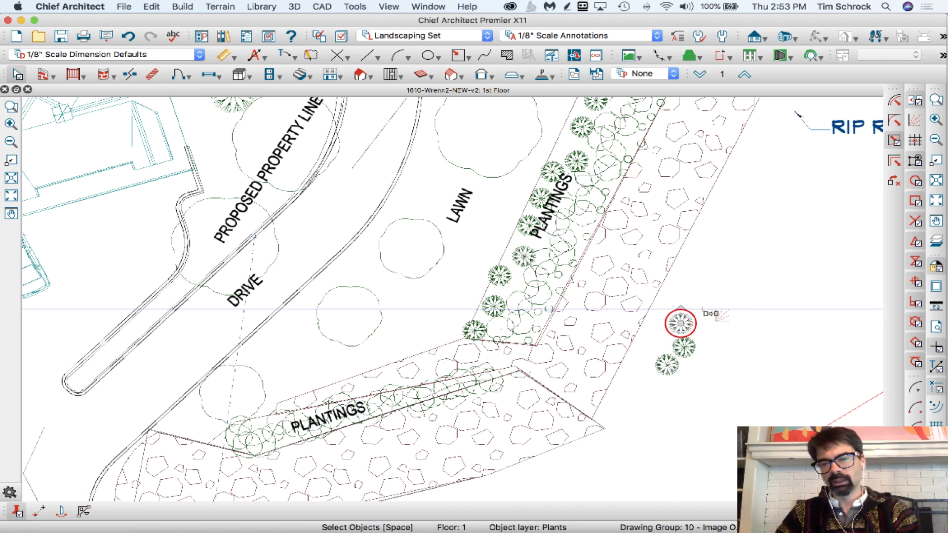
pyautogui.click(701, 306)
pyautogui.click(694, 286)
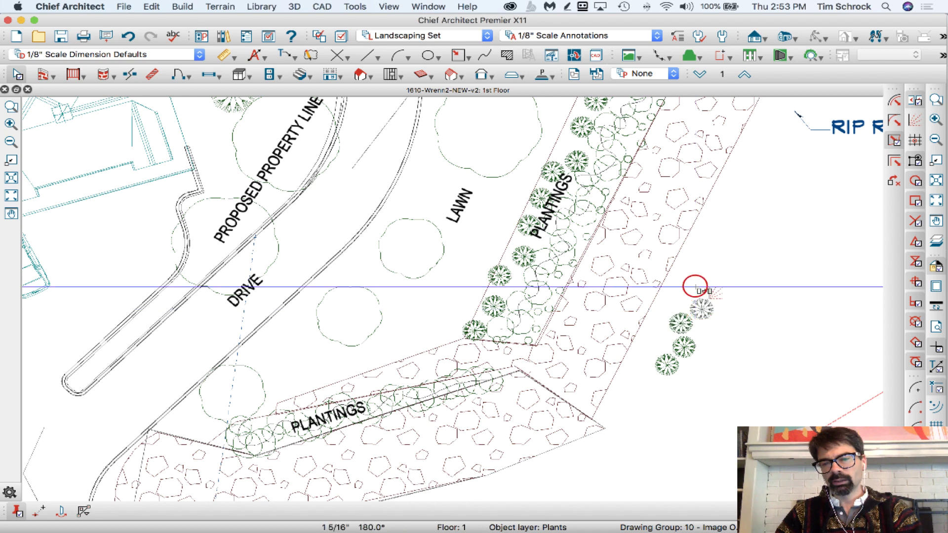
pyautogui.click(714, 265)
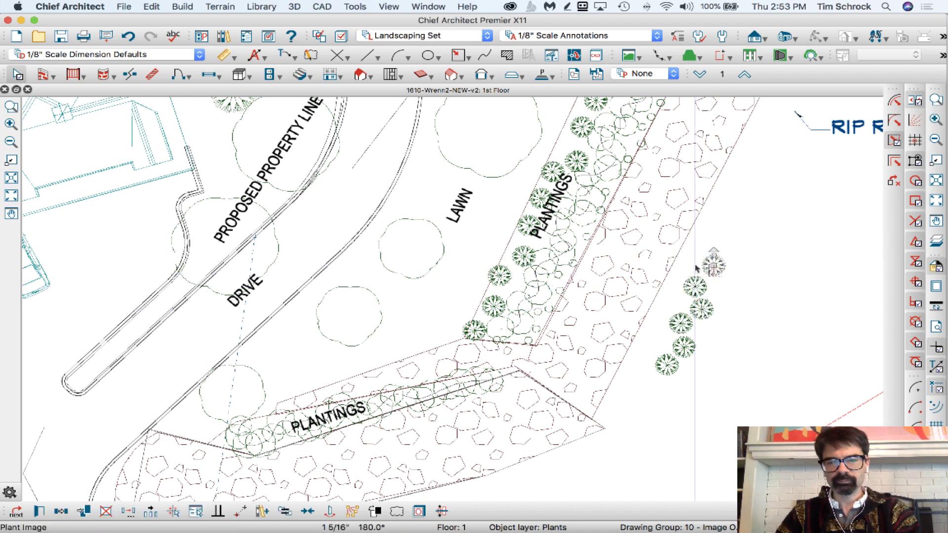
# Check the plant image specification of the last copied shrub, leaving its settings as they are.
pyautogui.click(541, 266)
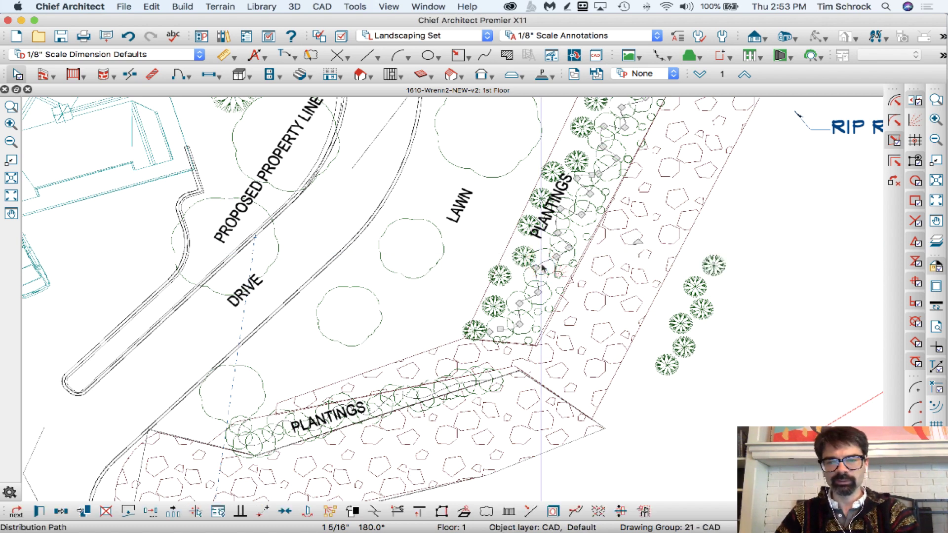
pyautogui.press('Escape')
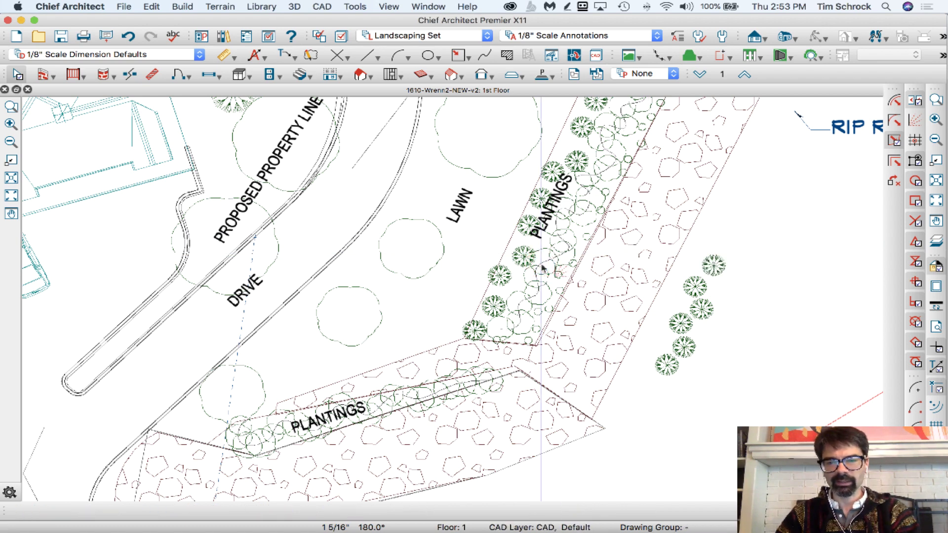
pyautogui.click(708, 268)
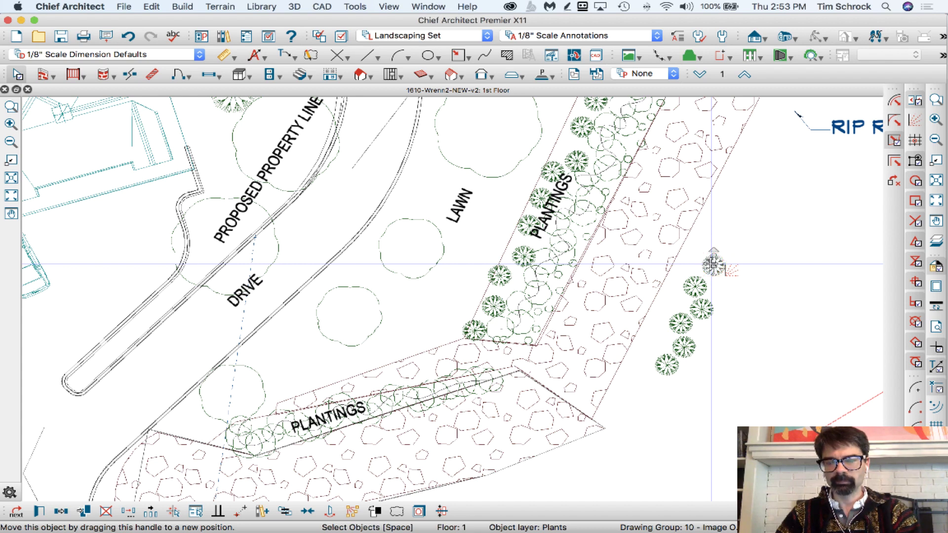
pyautogui.press('F9')
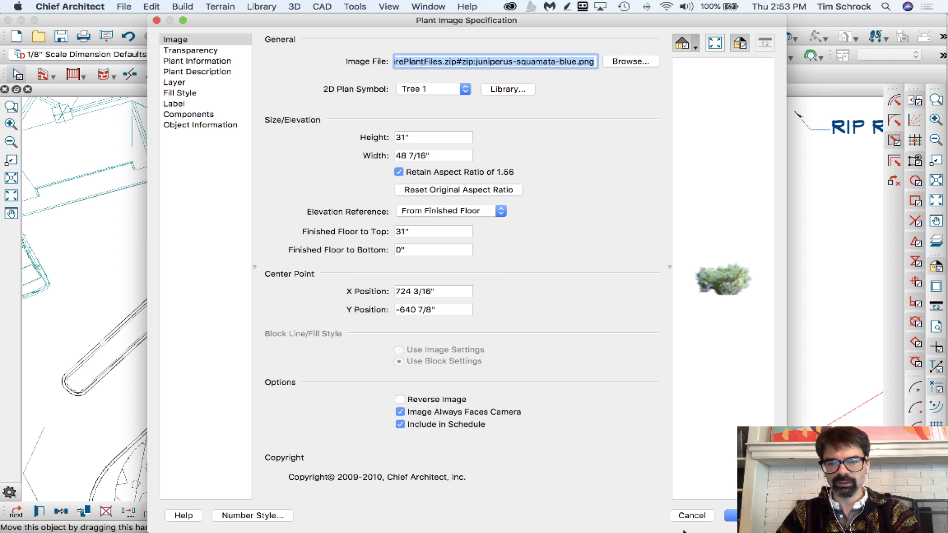
pyautogui.click(689, 516)
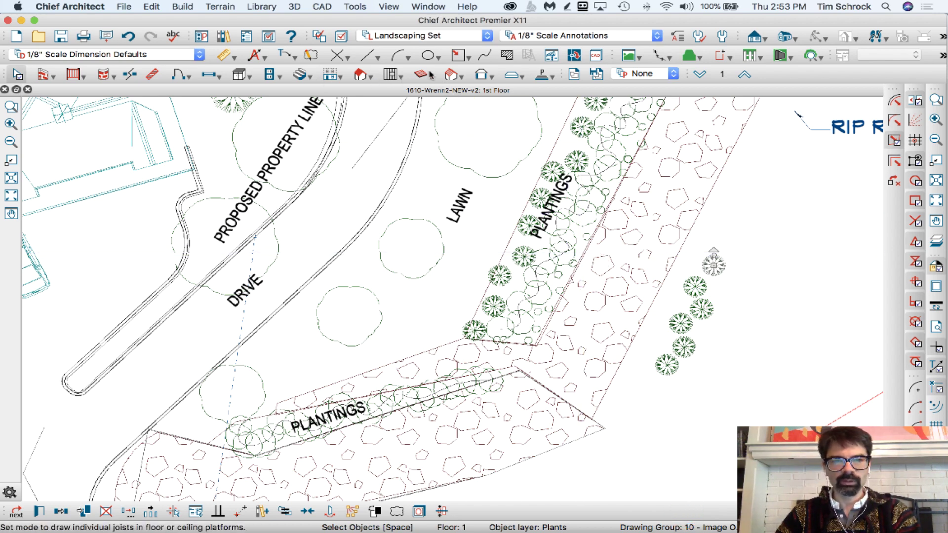
# Draw a wavy open spline alongside the row of copied shrubs and select it.
pyautogui.click(482, 56)
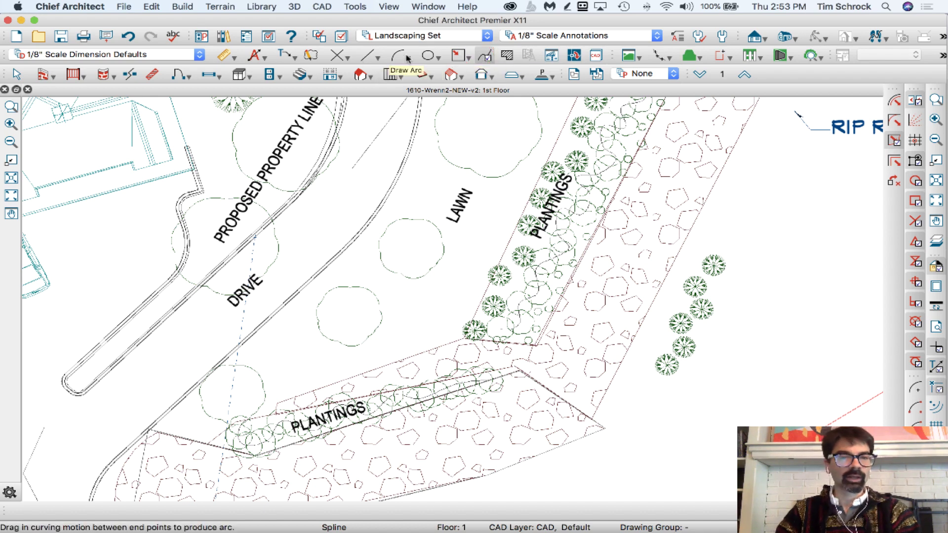
pyautogui.click(680, 393)
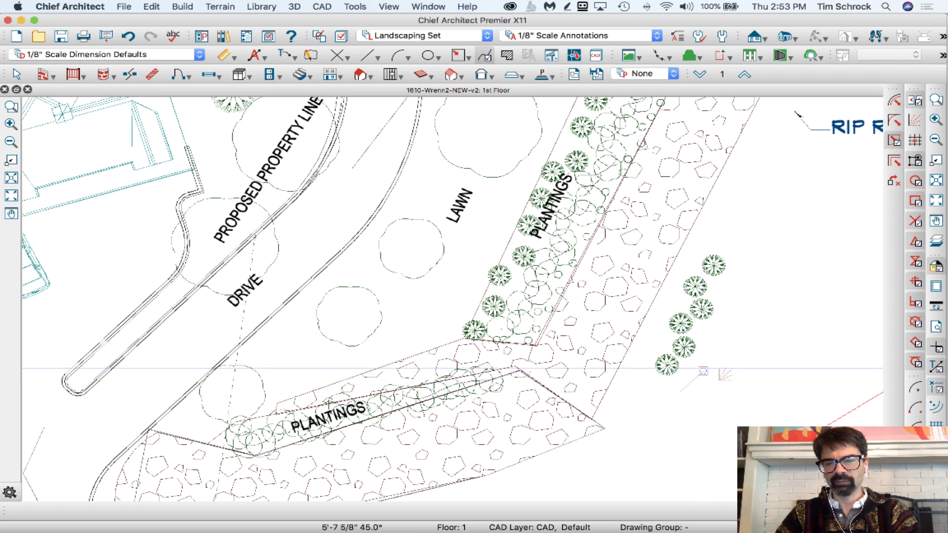
pyautogui.click(703, 370)
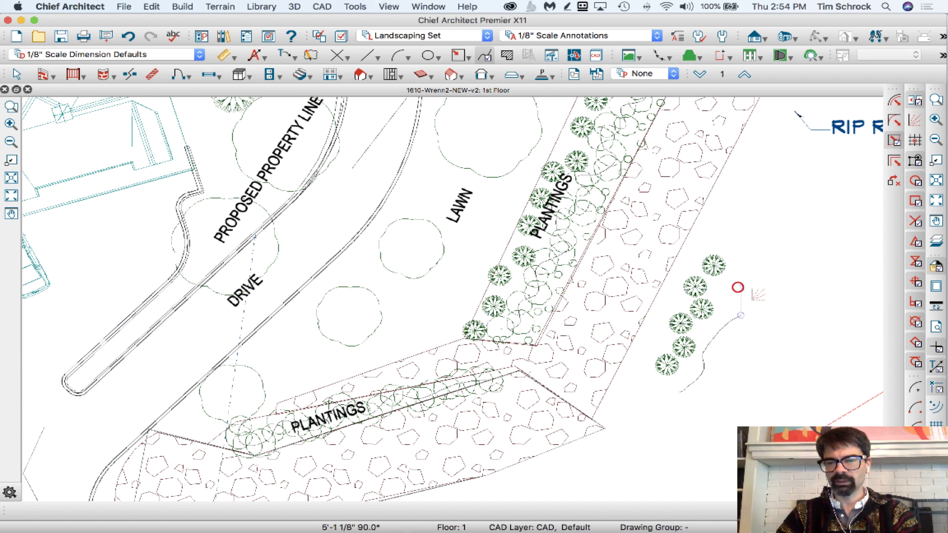
pyautogui.click(754, 270)
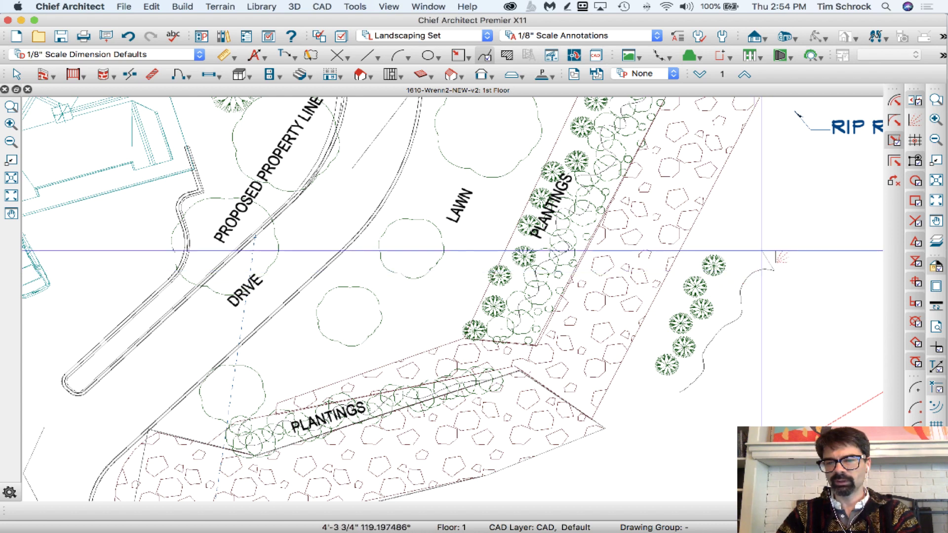
pyautogui.click(762, 251)
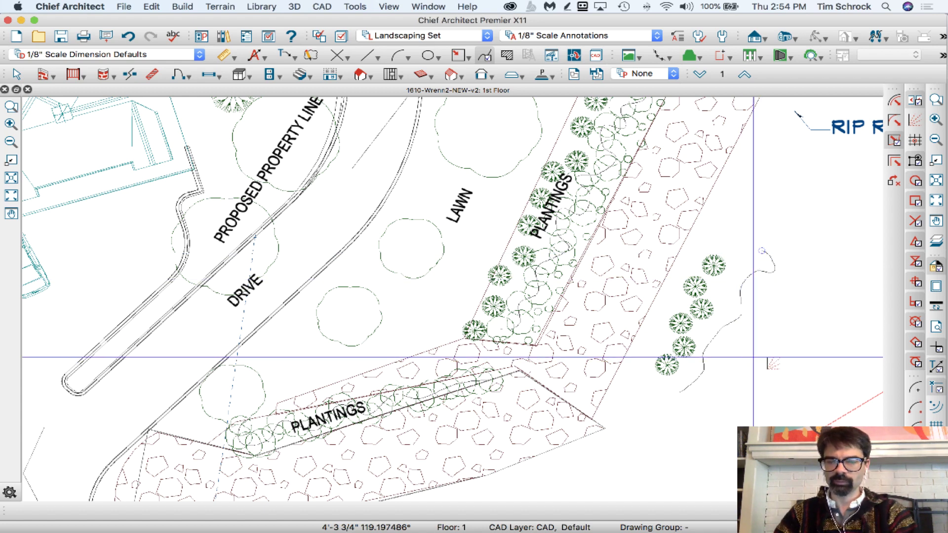
pyautogui.doubleClick(727, 331)
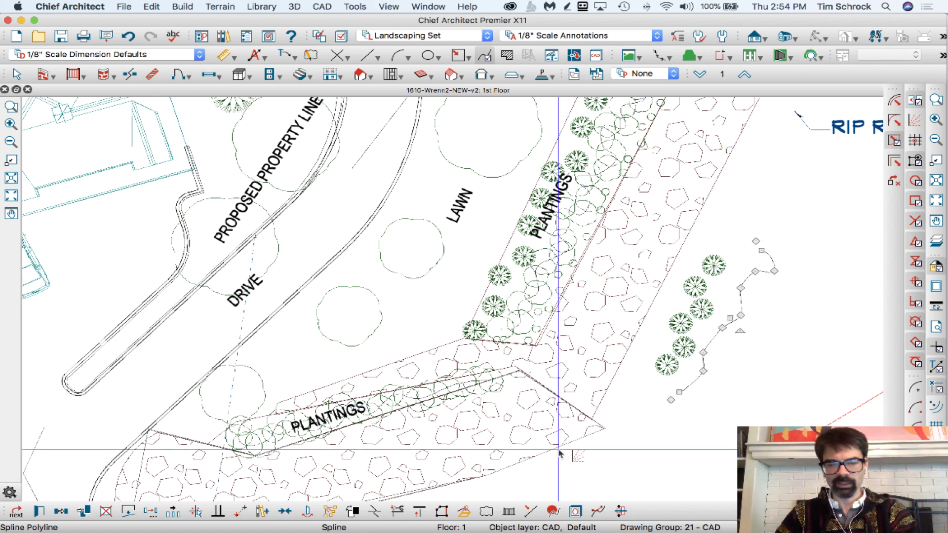
# Convert the new spline to a Polyline Distribution Path.
pyautogui.click(464, 512)
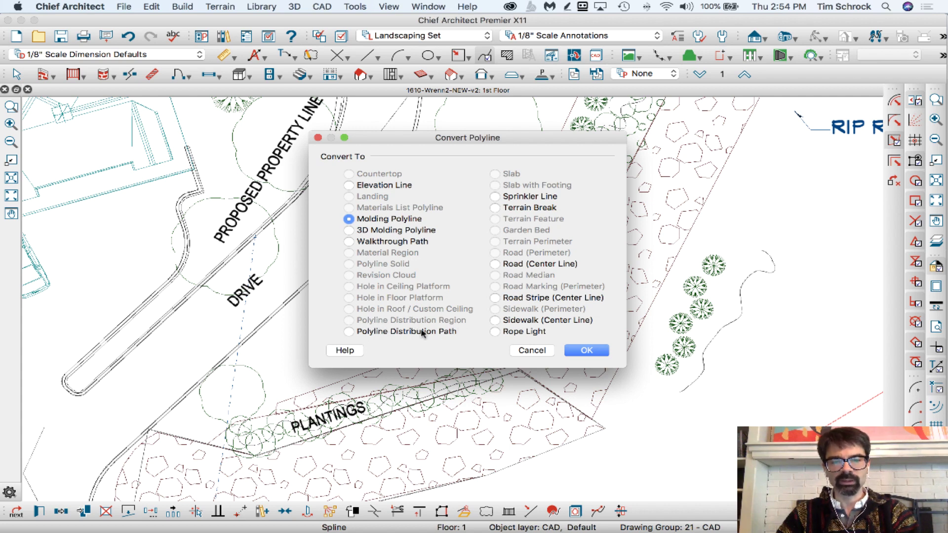
pyautogui.click(352, 331)
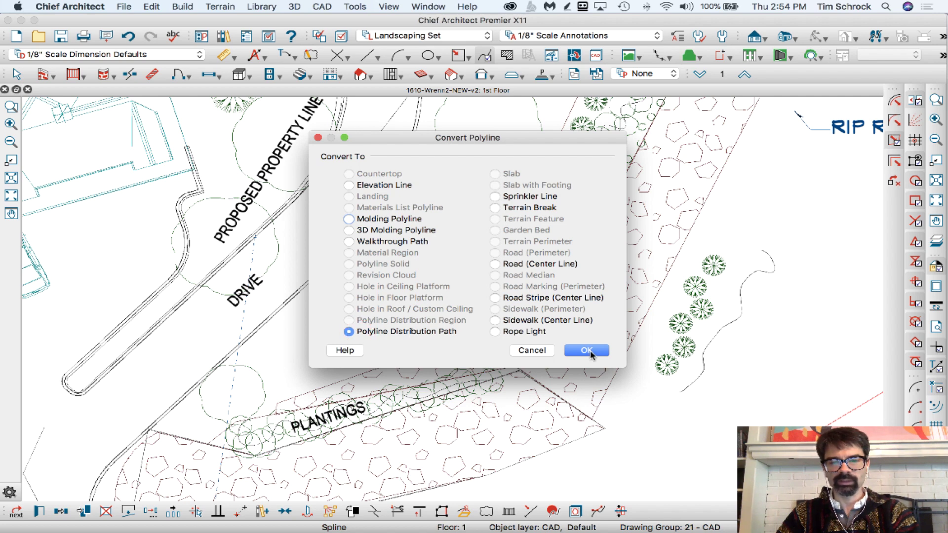
pyautogui.click(587, 351)
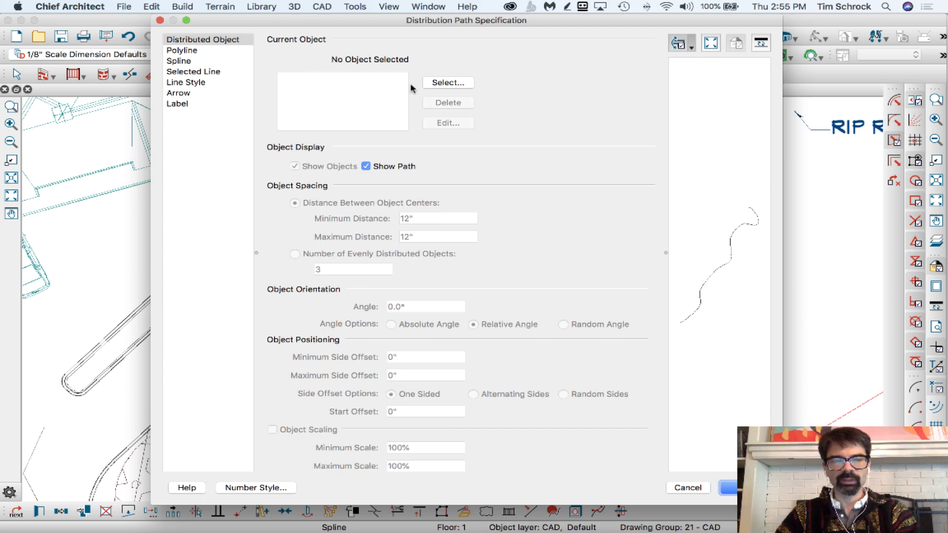
# Search the library for juniperus and assign the last listed shrub, Juniperus squamata 'Blue S...', as the path's distributed object.
pyautogui.click(447, 83)
pyautogui.click(300, 171)
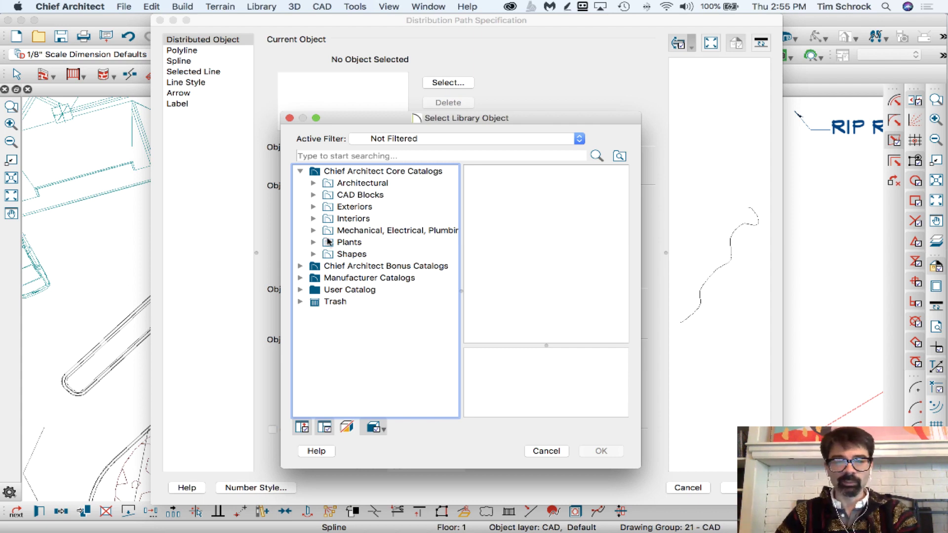
pyautogui.click(321, 156)
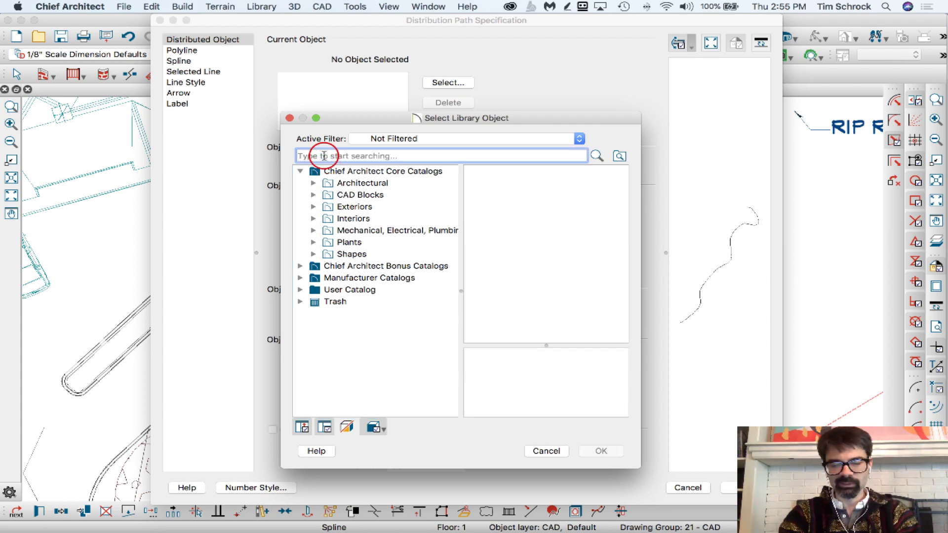
pyautogui.write('ju')
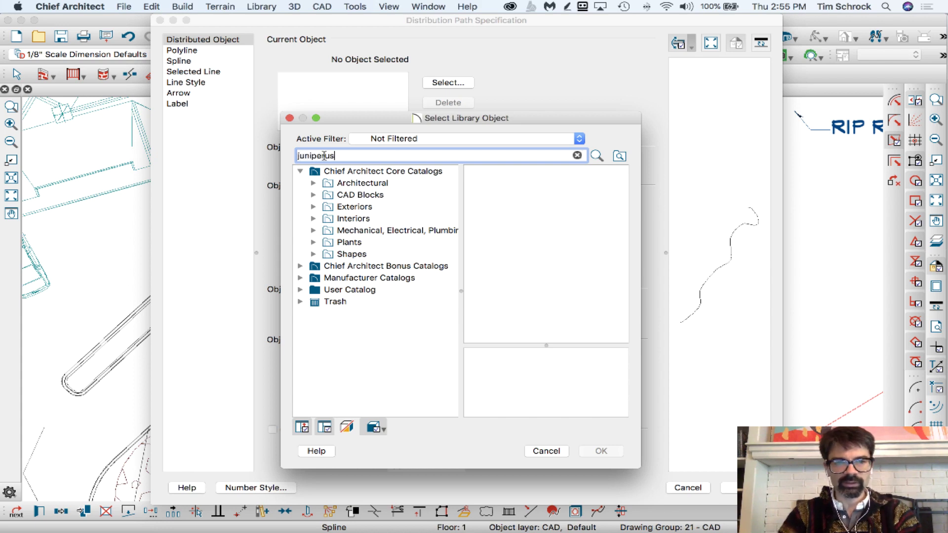
pyautogui.write('niperus')
pyautogui.press('Return')
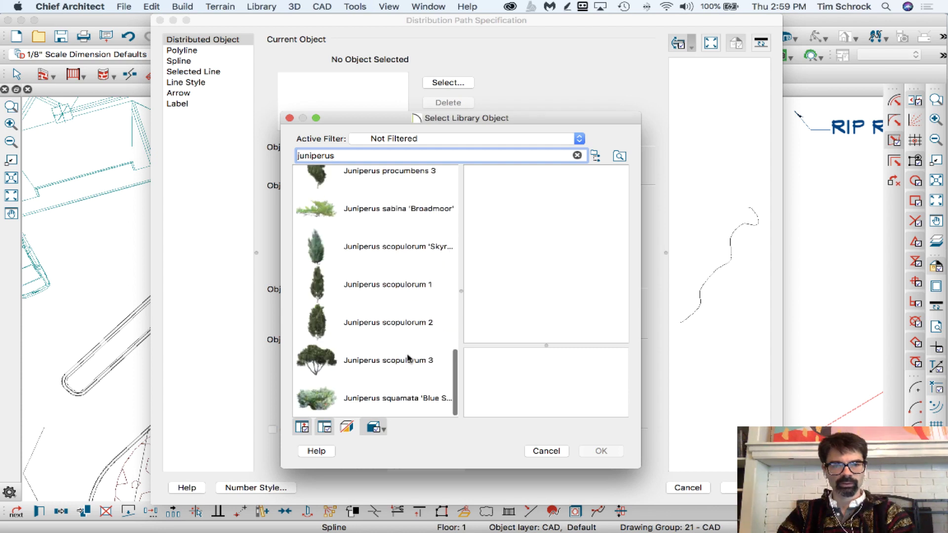
pyautogui.click(423, 399)
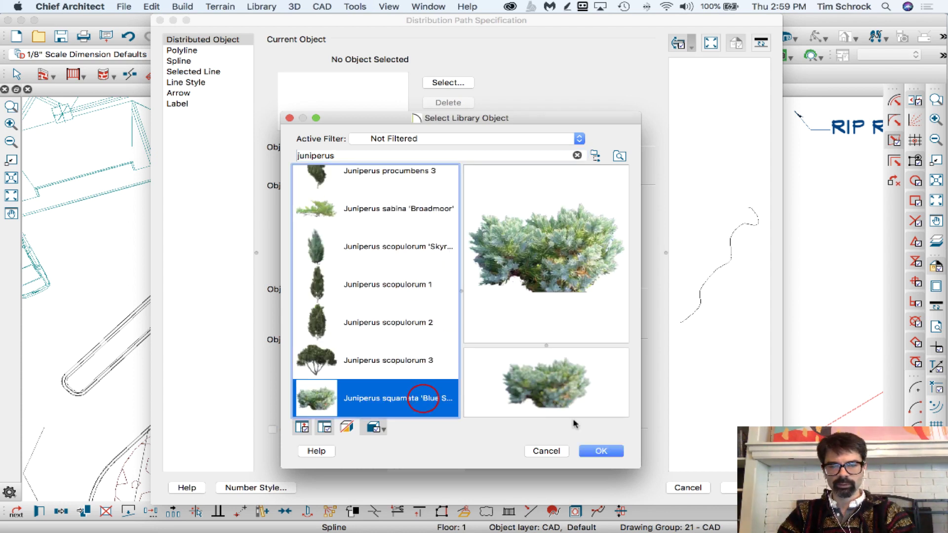
pyautogui.click(602, 451)
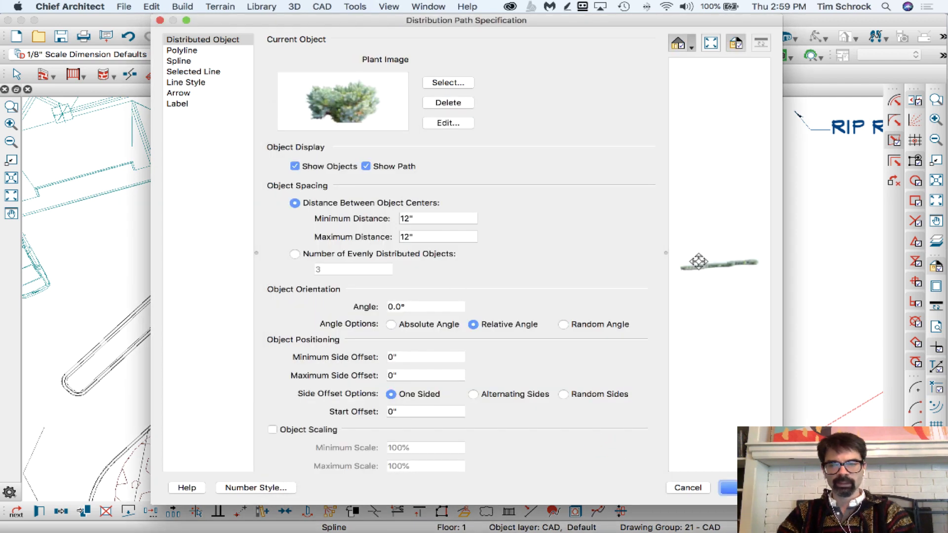
# Turn off the path display for the distribution path while keeping its objects shown.
pyautogui.moveTo(692, 262); pyautogui.dragTo(749, 252)
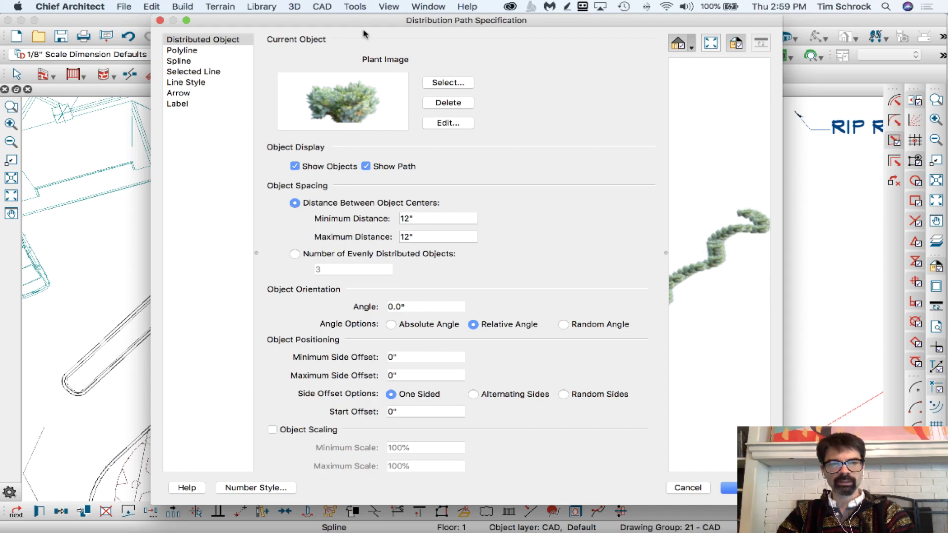
pyautogui.moveTo(366, 20); pyautogui.dragTo(200, 35)
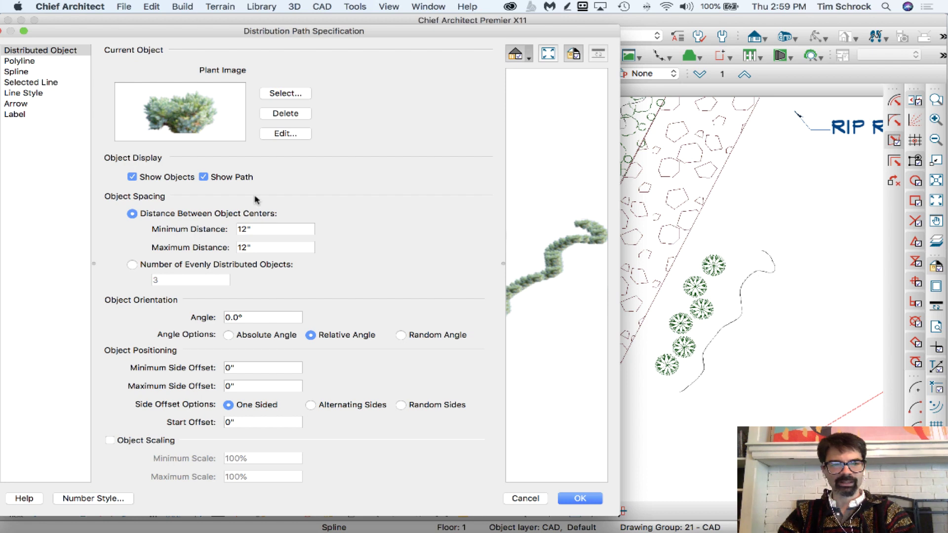
pyautogui.click(213, 179)
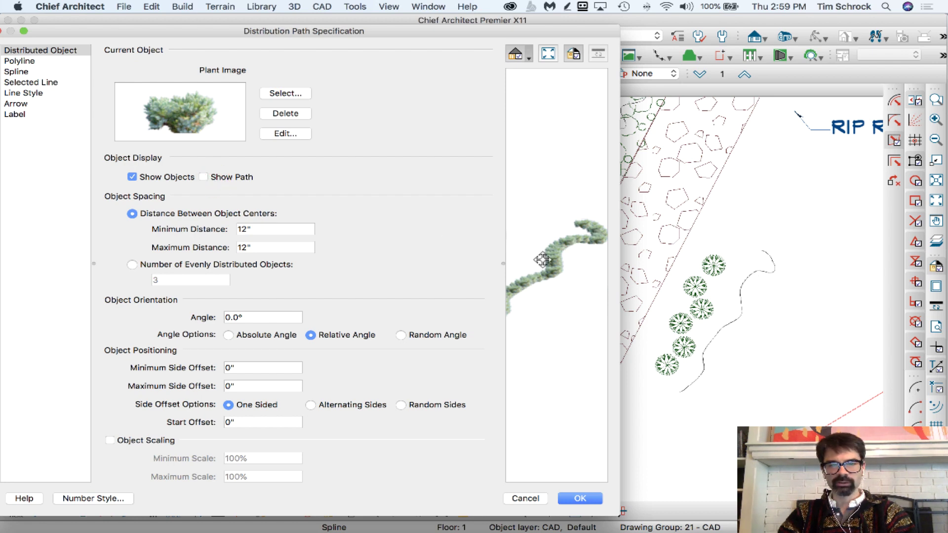
pyautogui.click(166, 177)
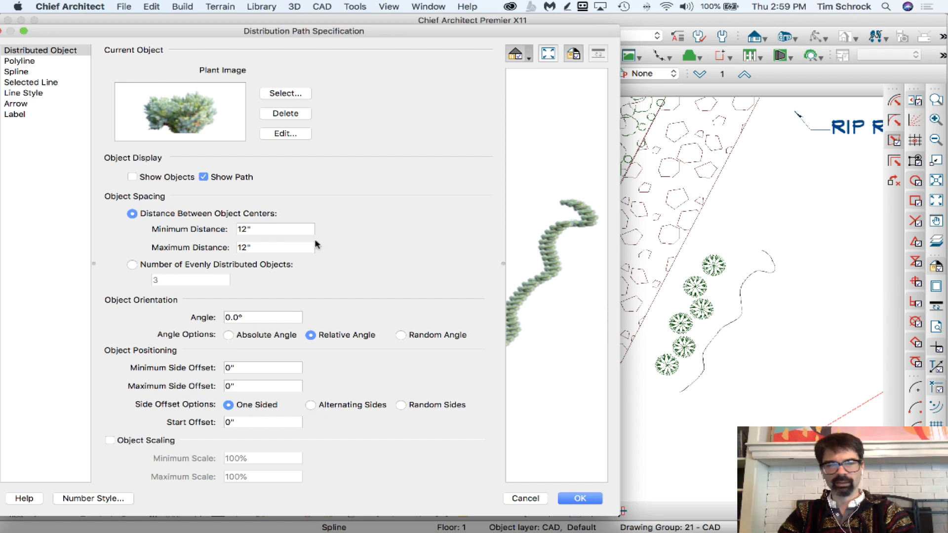
pyautogui.click(215, 179)
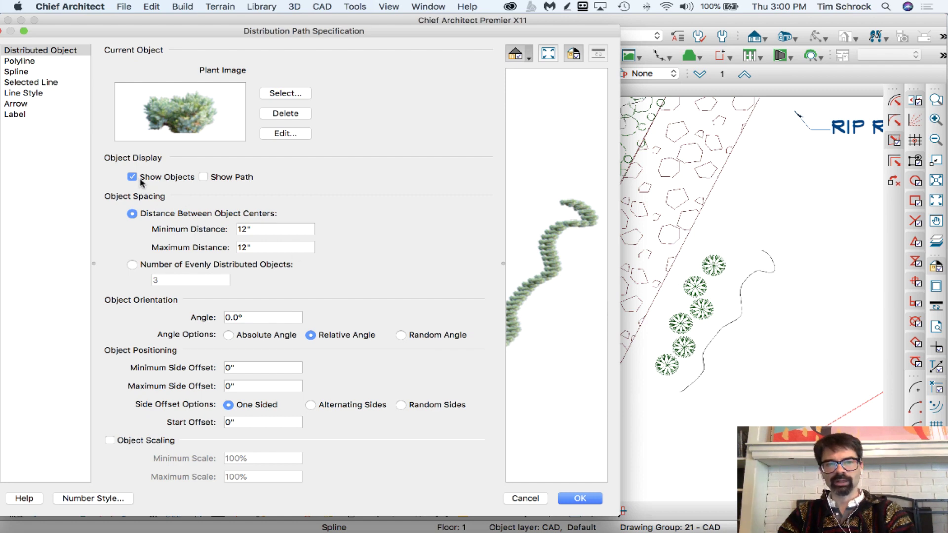
pyautogui.click(214, 178)
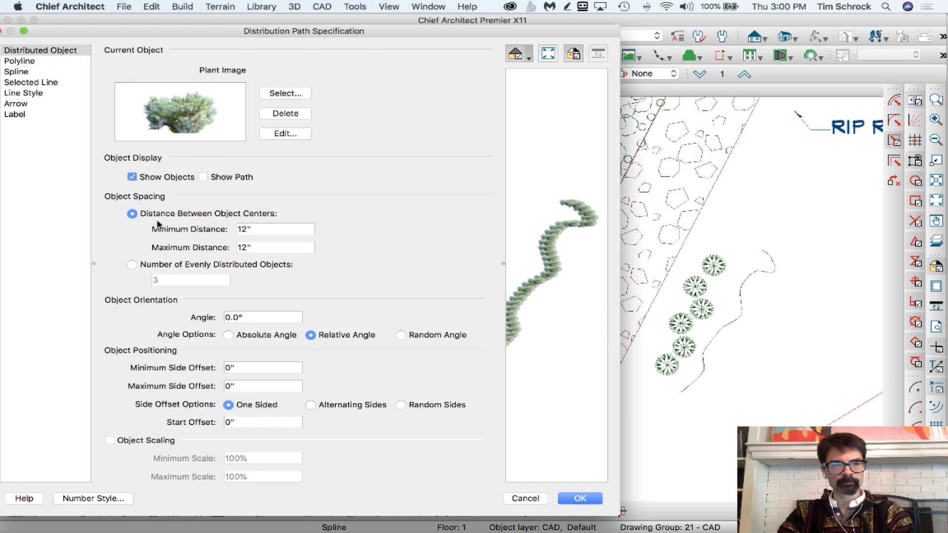
pyautogui.click(154, 266)
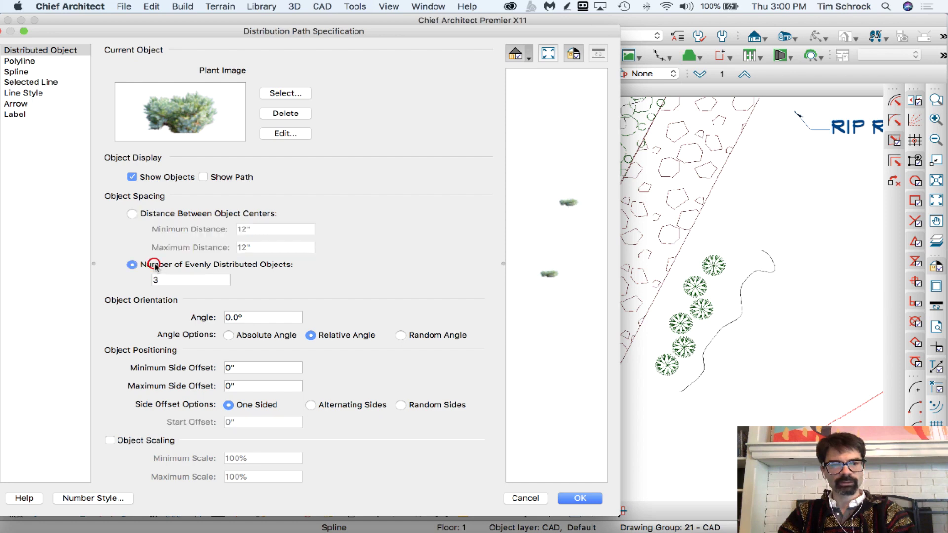
pyautogui.click(199, 281)
pyautogui.click(175, 212)
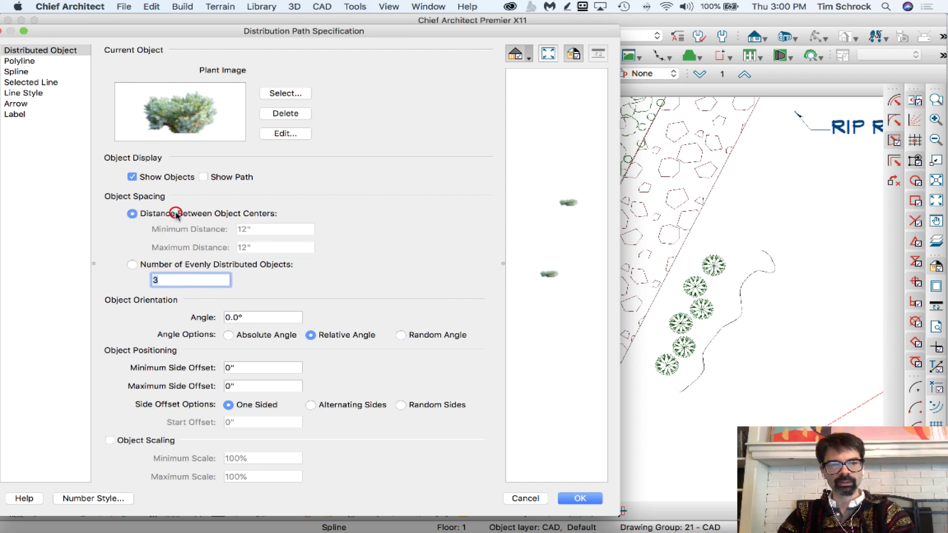
# Set the distance between shrub centers to a minimum of 20" and a maximum of 50".
pyautogui.click(267, 226)
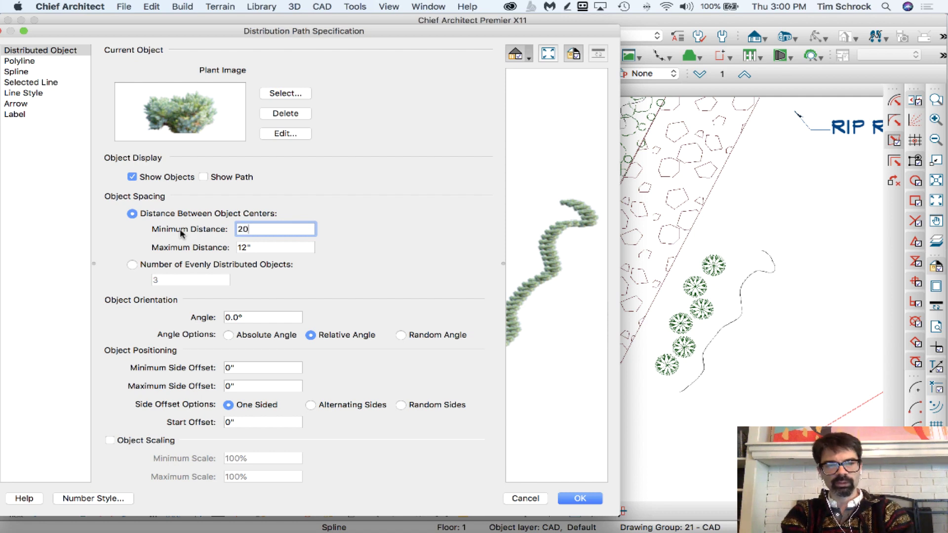
pyautogui.write('20')
pyautogui.press('Tab')
pyautogui.write('50')
pyautogui.press('Tab')
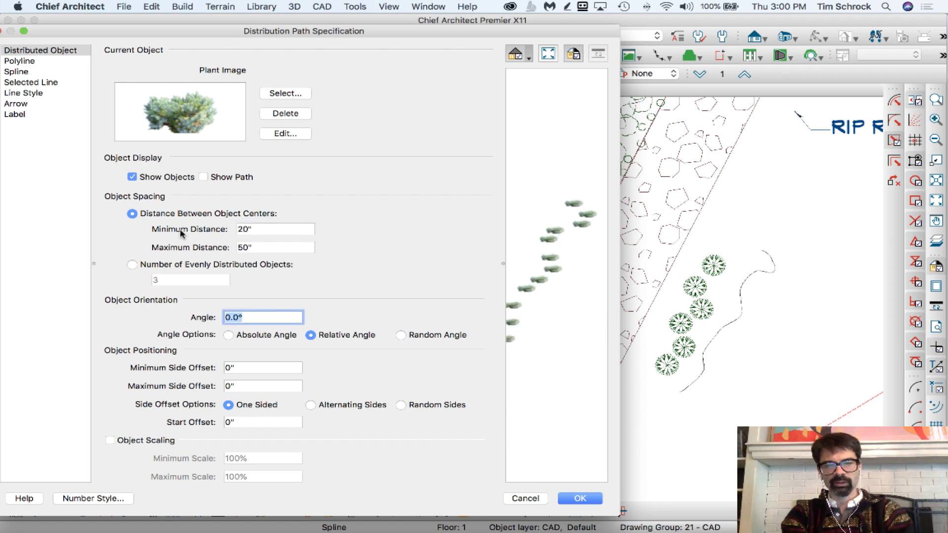
pyautogui.moveTo(568, 280)
pyautogui.mouseDown()
pyautogui.moveTo(576, 288)
pyautogui.moveTo(594, 253)
pyautogui.moveTo(526, 268)
pyautogui.moveTo(576, 270)
pyautogui.moveTo(563, 275)
pyautogui.mouseUp()
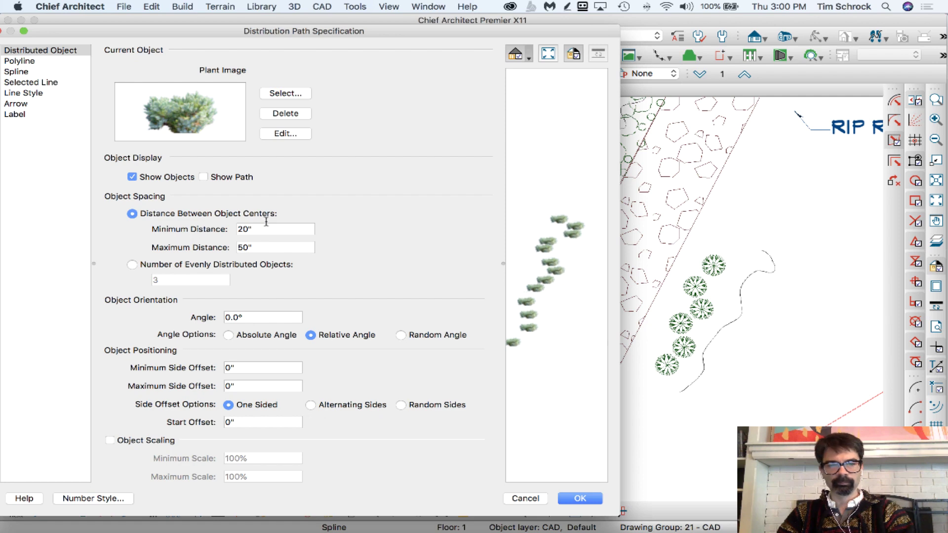
# Try a maximum distance of 20" between shrub centers and restore it to 50", comparing the layouts in the preview.
pyautogui.doubleClick(265, 246)
pyautogui.write('20')
pyautogui.press('Tab')
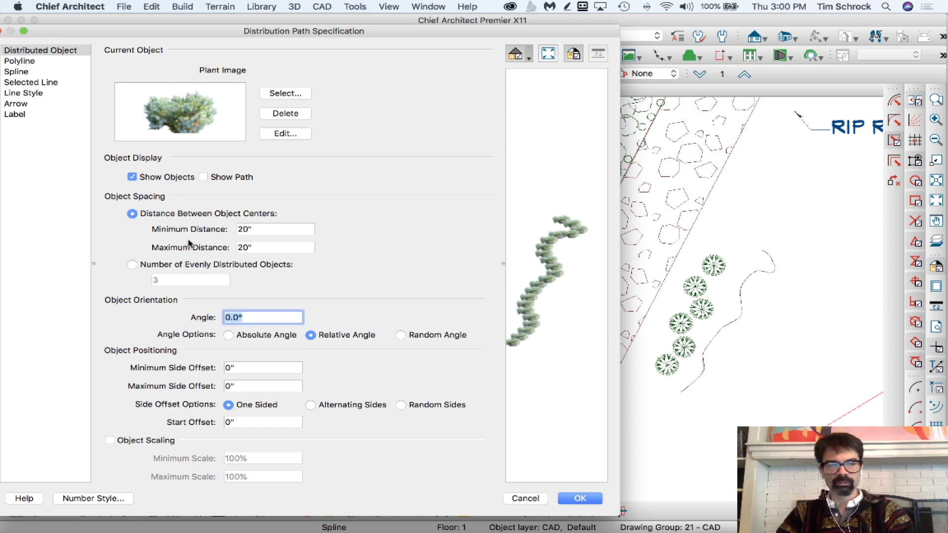
pyautogui.click(554, 265)
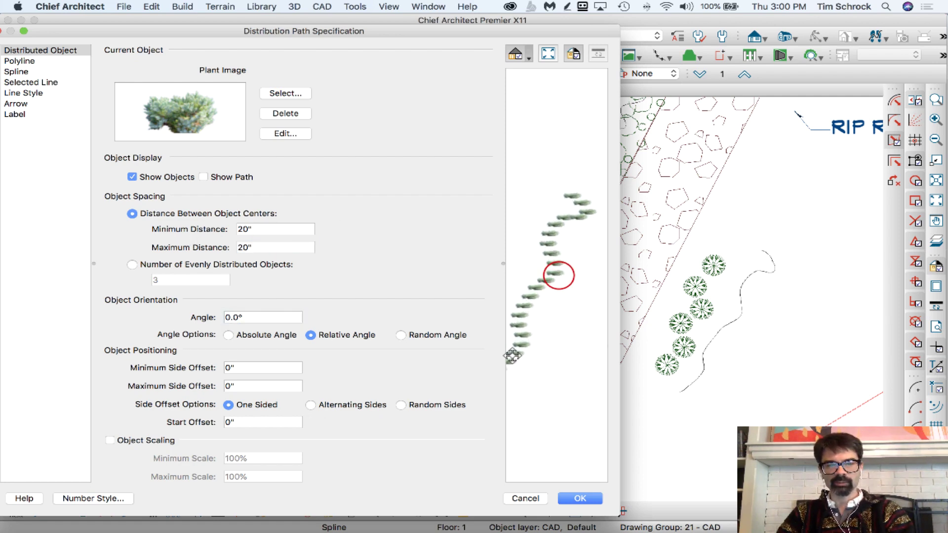
pyautogui.click(268, 246)
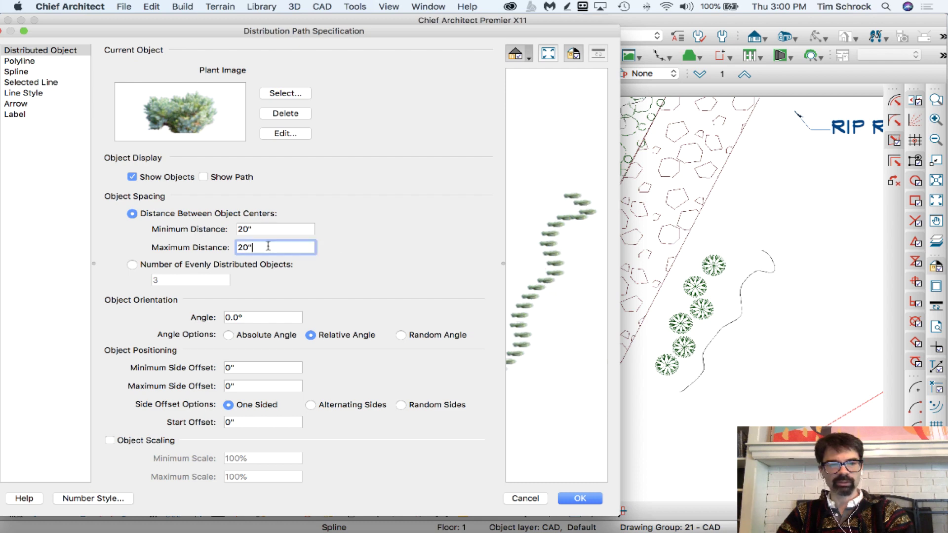
pyautogui.doubleClick(269, 246)
pyautogui.write('50')
pyautogui.press('Tab')
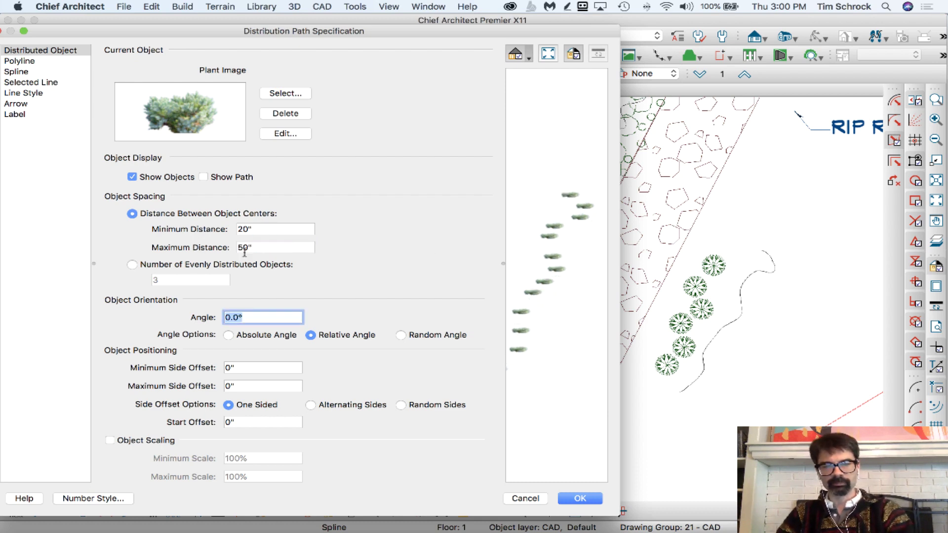
# Try a maximum distance of 84" between shrub centers and inspect the spacing in the preview.
pyautogui.doubleClick(261, 246)
pyautogui.write('8')
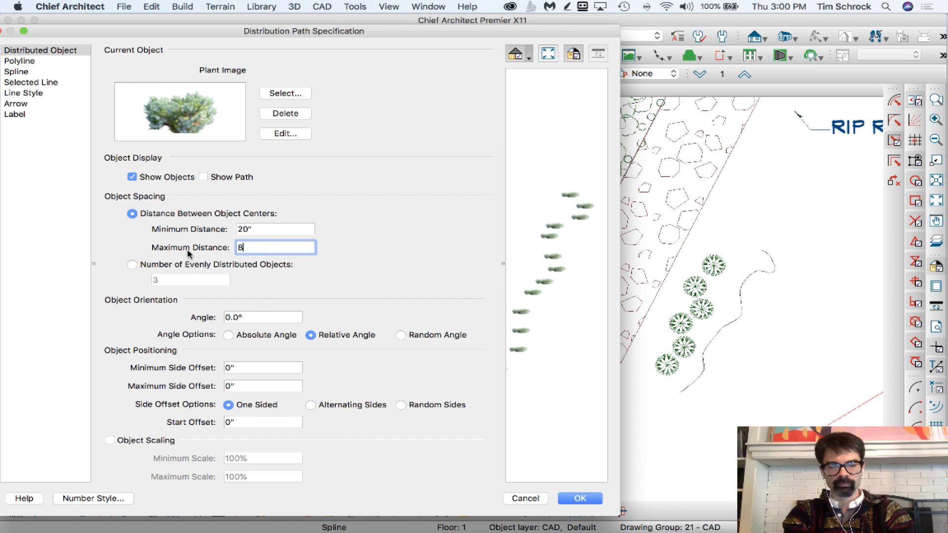
pyautogui.write('4')
pyautogui.press('Tab')
pyautogui.moveTo(568, 264)
pyautogui.mouseDown()
pyautogui.moveTo(570, 277)
pyautogui.moveTo(566, 247)
pyautogui.mouseUp()
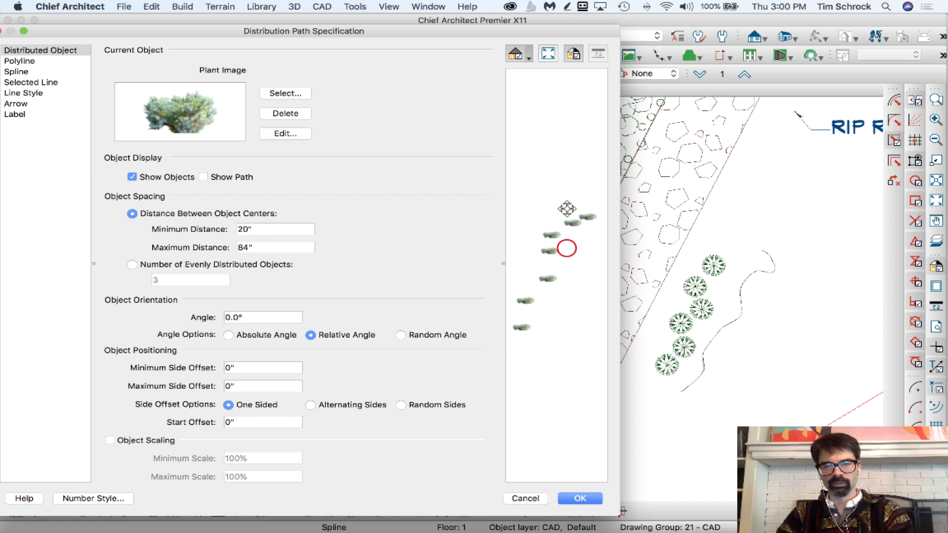
# Set the maximum distance between shrub centers to 40".
pyautogui.click(279, 247)
pyautogui.write('40')
pyautogui.press('Tab')
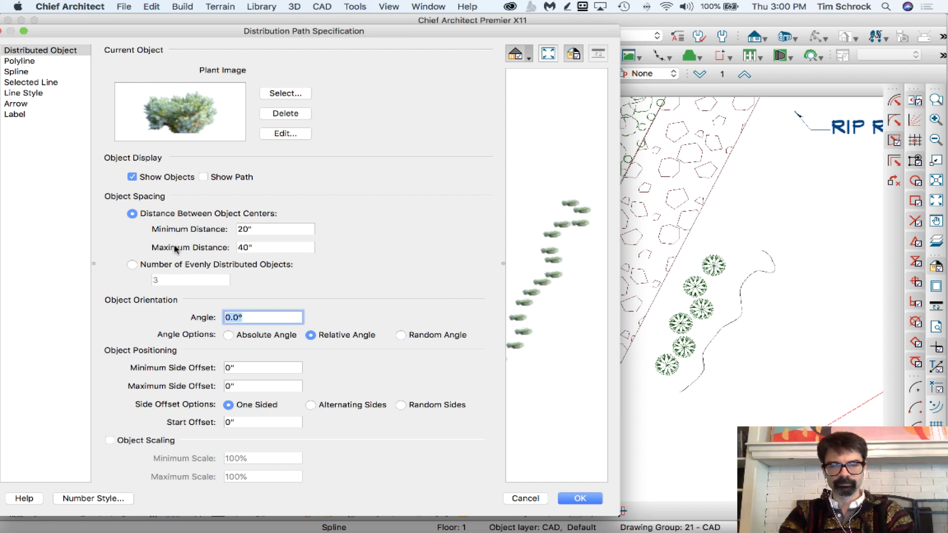
# Try spacing the shrubs as 12 evenly distributed objects and switch back to distance between object centers.
pyautogui.click(179, 264)
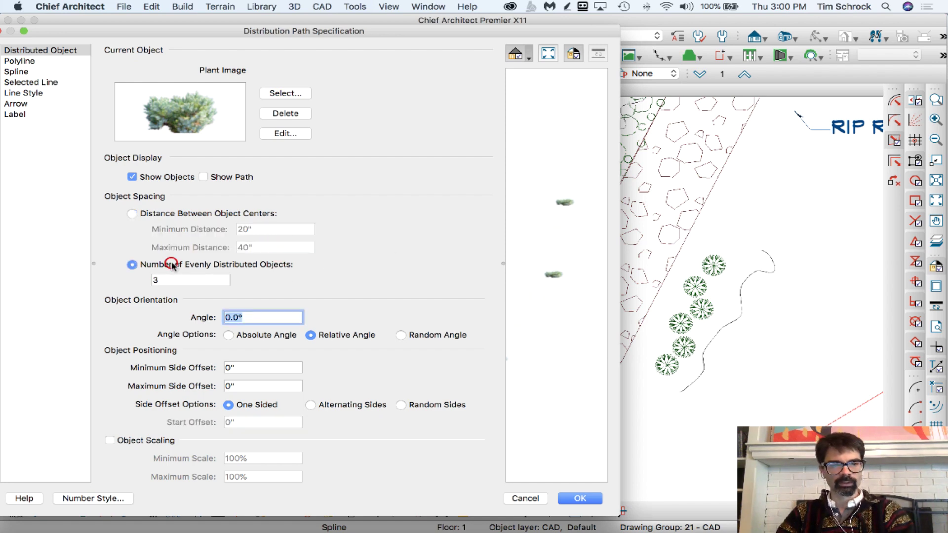
pyautogui.doubleClick(191, 279)
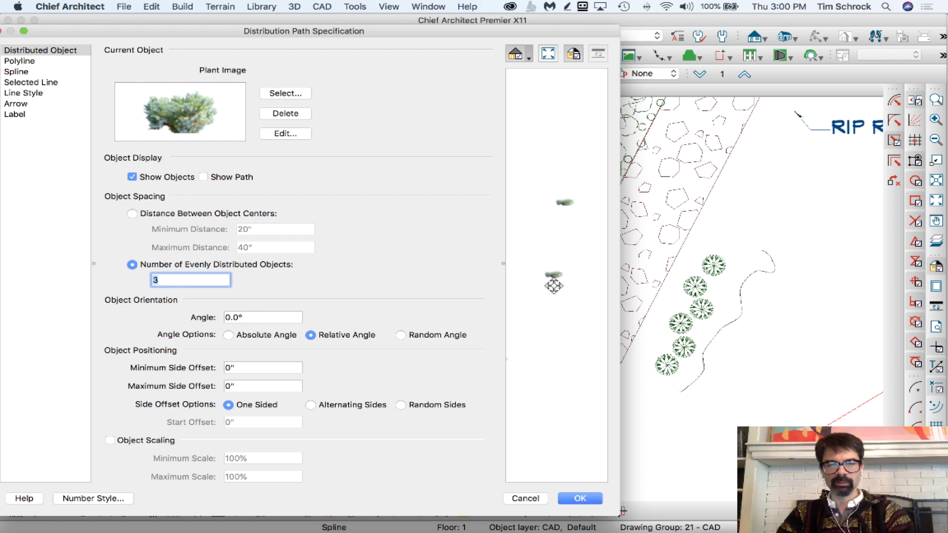
pyautogui.write('12')
pyautogui.press('Tab')
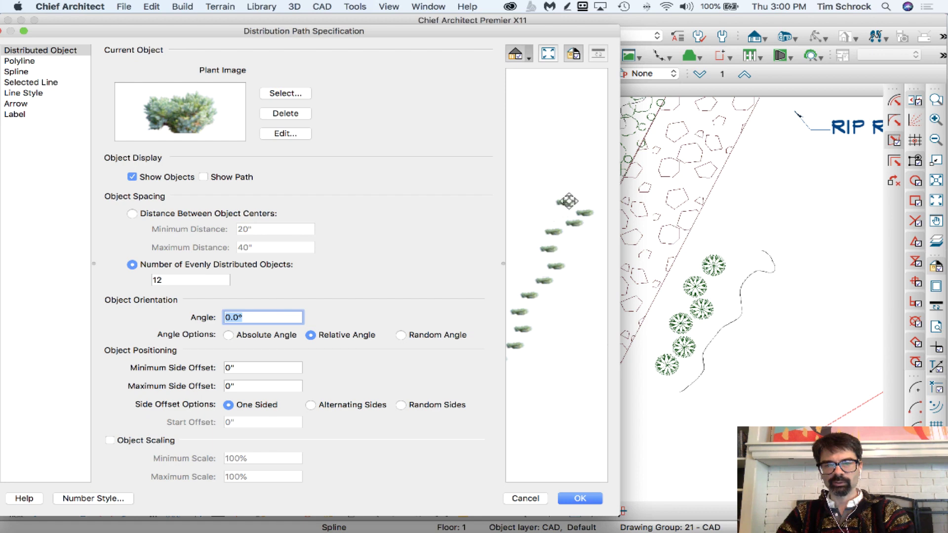
pyautogui.click(169, 280)
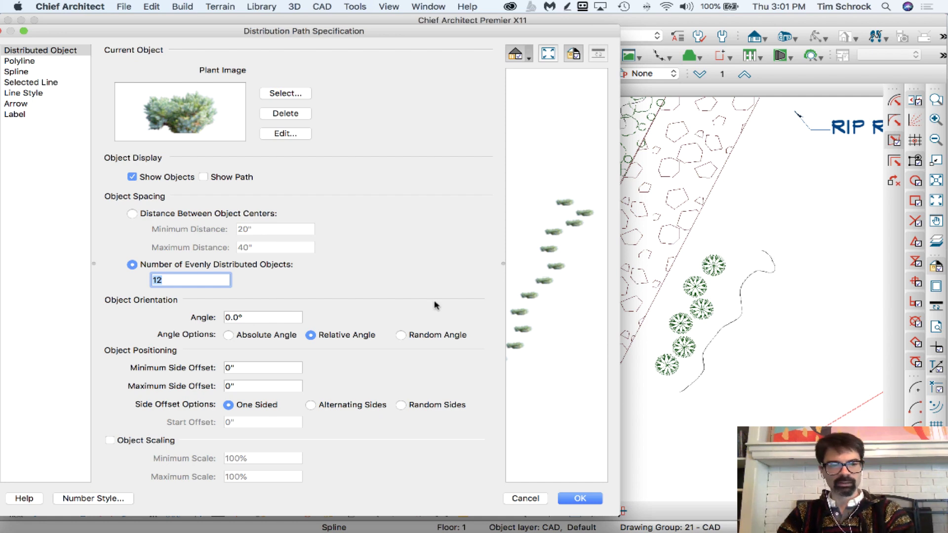
pyautogui.click(195, 213)
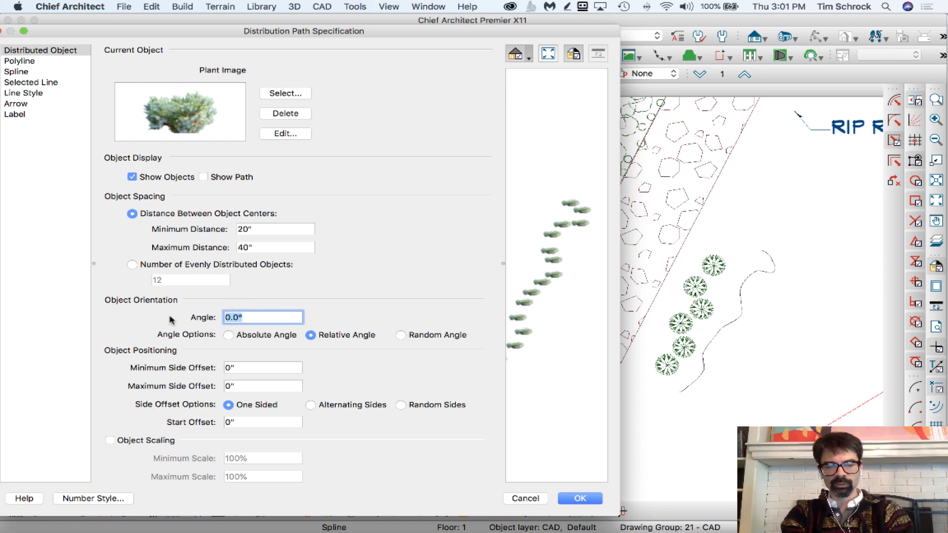
# Set the object orientation angle to 75° and try the angle options, returning to Relative Angle.
pyautogui.write('75')
pyautogui.press('Tab')
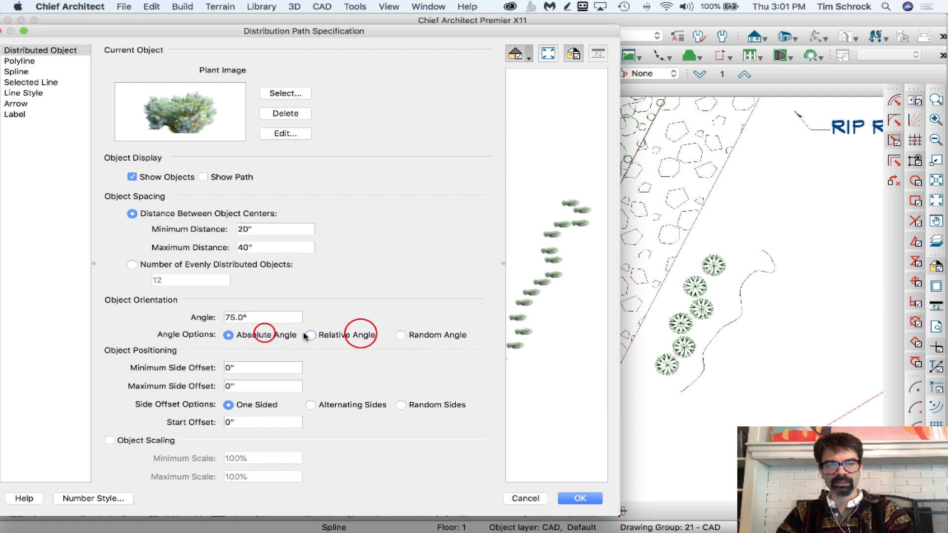
pyautogui.click(430, 336)
pyautogui.click(333, 335)
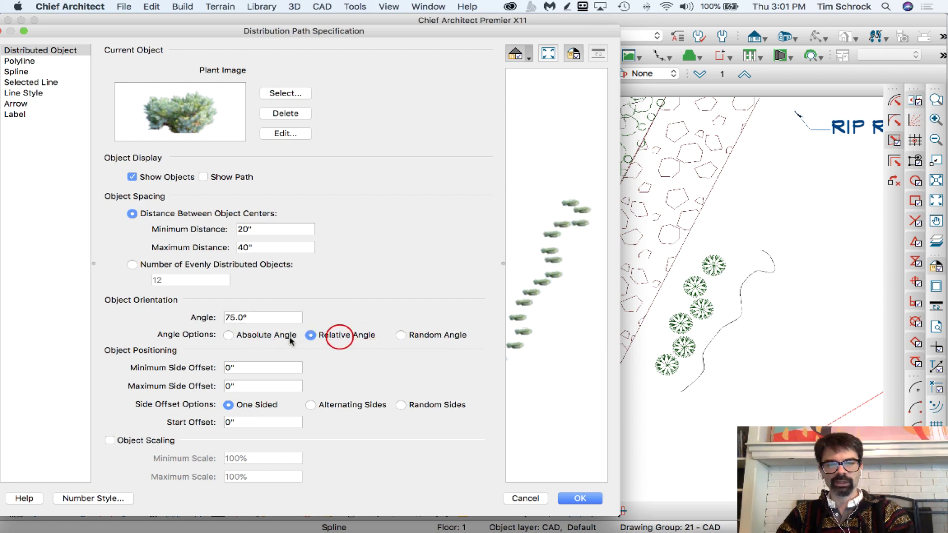
pyautogui.moveTo(259, 317); pyautogui.dragTo(147, 321)
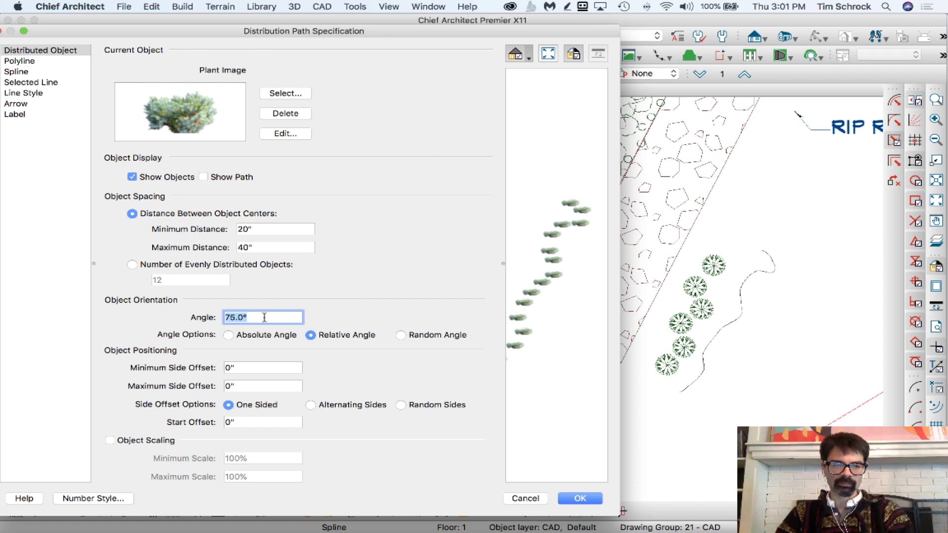
# Compare the absolute, relative and random angle options and set the shrubs' orientation to Random Angle.
pyautogui.click(266, 335)
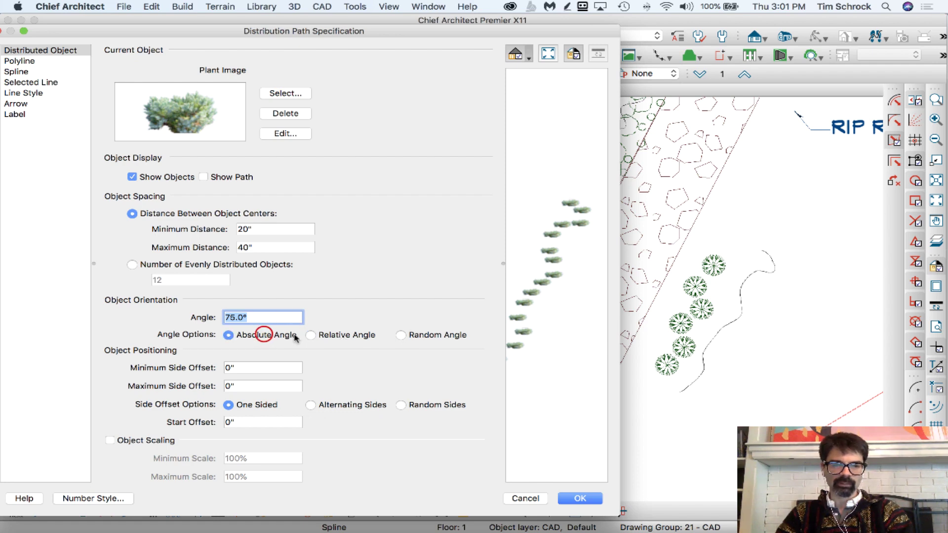
pyautogui.click(325, 334)
pyautogui.click(434, 335)
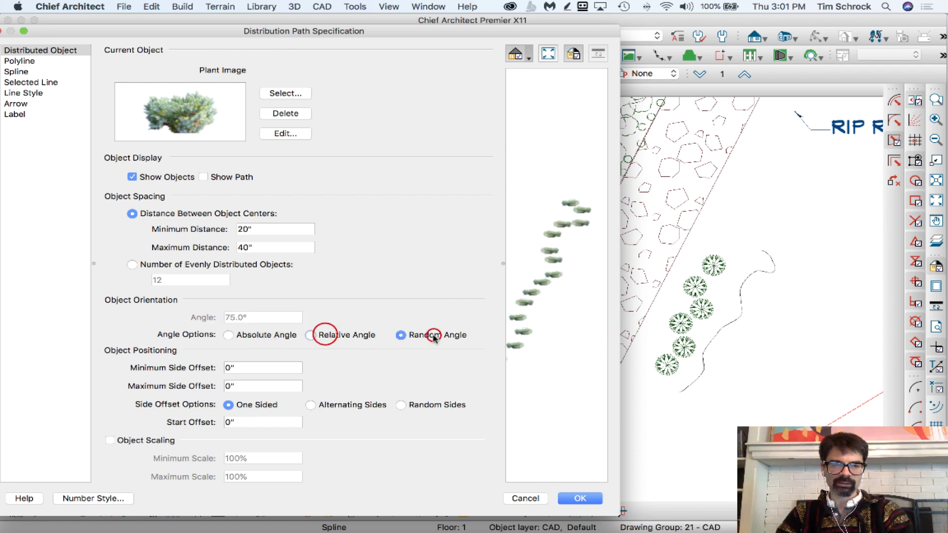
pyautogui.click(314, 335)
pyautogui.click(434, 335)
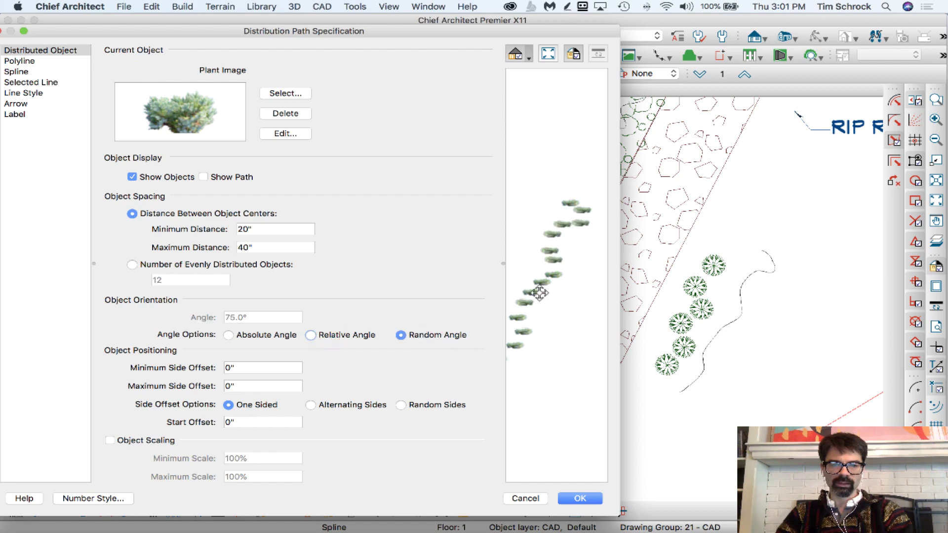
# Inspect the shrub preview and try the absolute and relative angle options for the shrubs' orientation, ending on Relative Angle.
pyautogui.scroll(4, 537, 295)
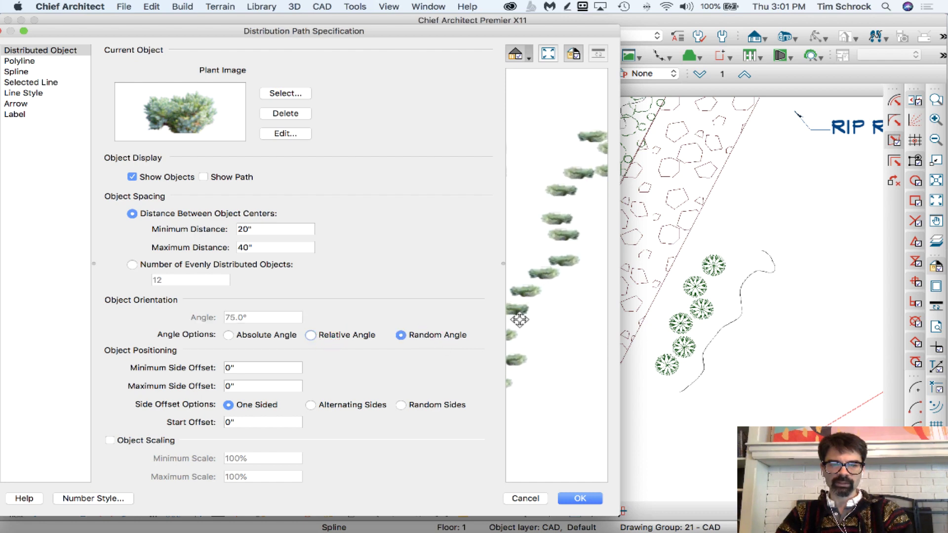
pyautogui.click(530, 307)
pyautogui.click(525, 276)
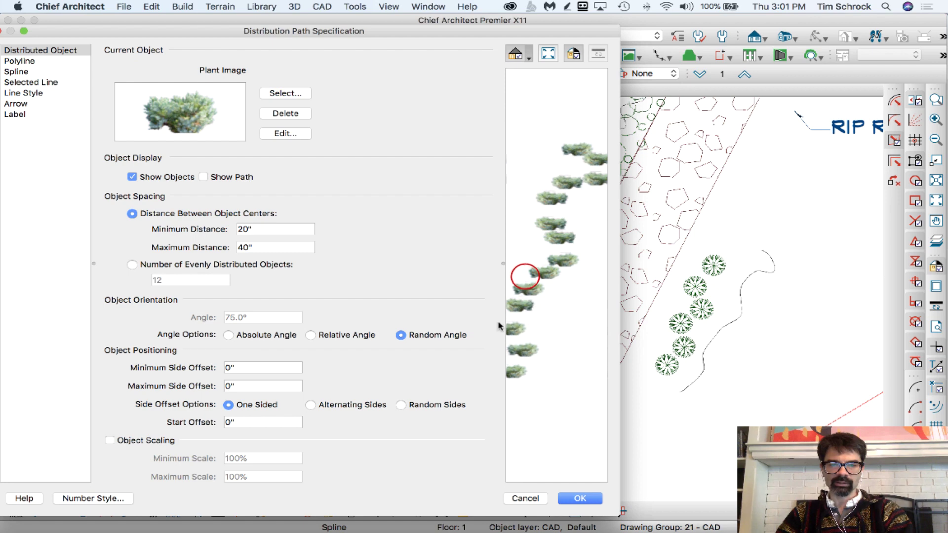
pyautogui.click(263, 336)
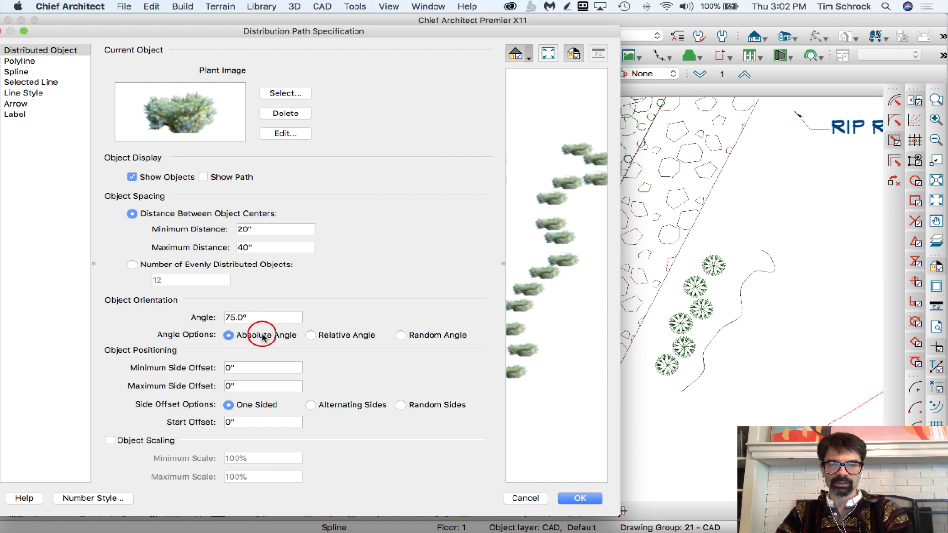
pyautogui.click(346, 337)
pyautogui.click(267, 336)
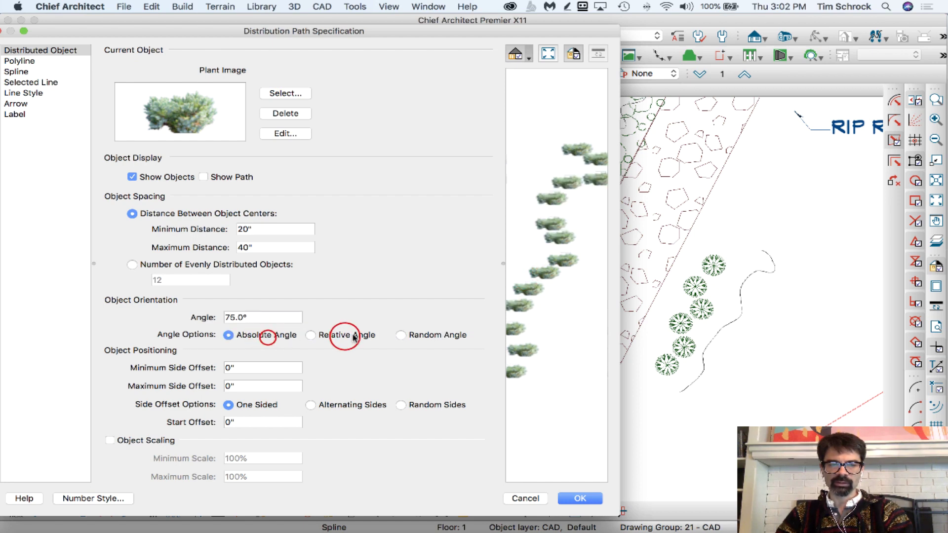
pyautogui.click(359, 339)
pyautogui.click(260, 336)
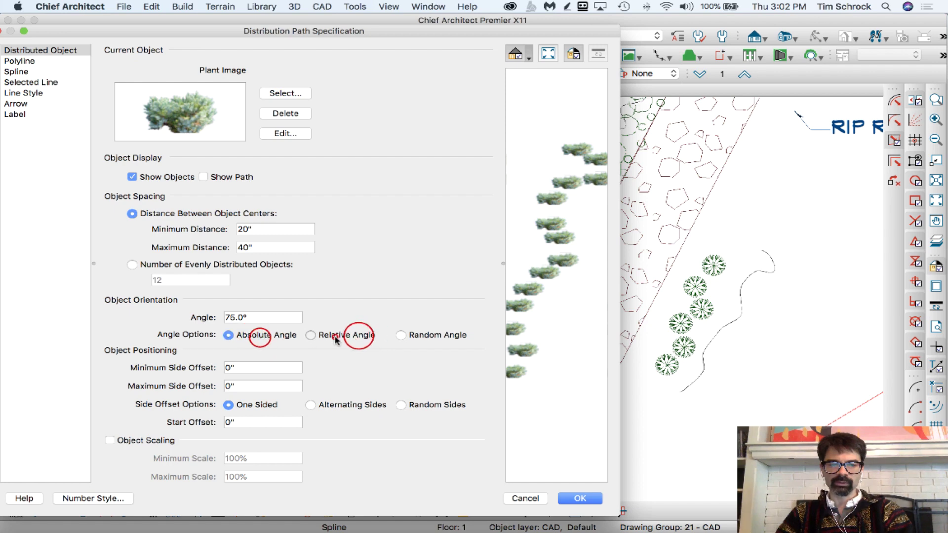
pyautogui.click(335, 336)
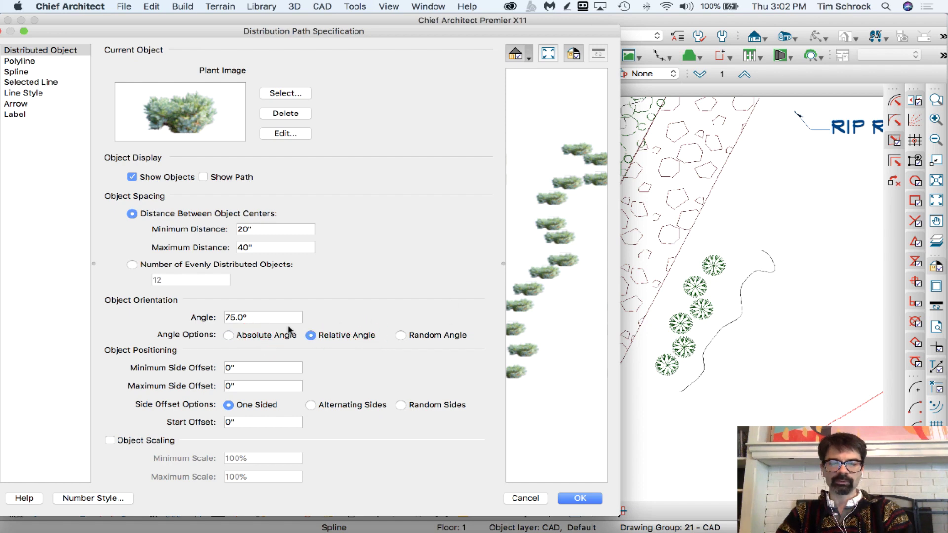
# Examine the shrubs up close in the preview and switch their orientation back to Random Angle.
pyautogui.scroll(4, 550, 270)
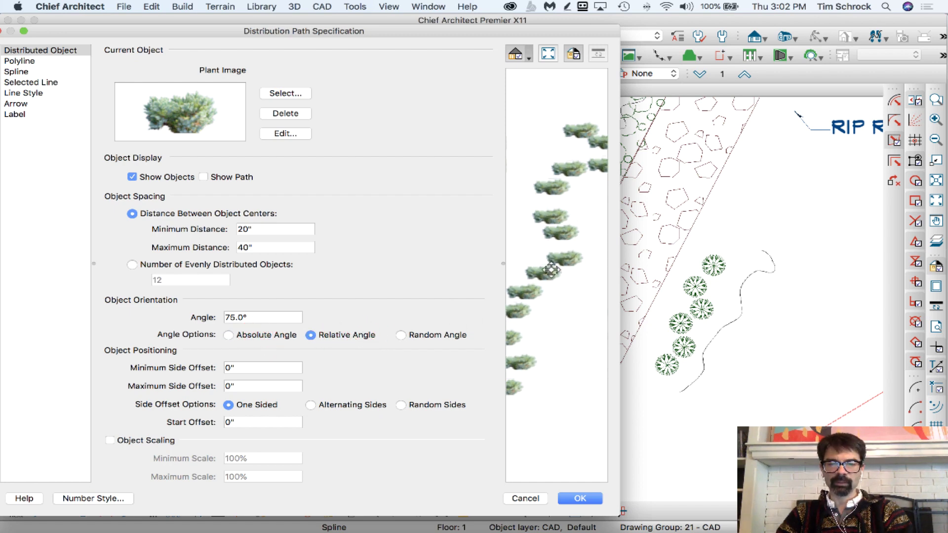
pyautogui.scroll(1, 550, 269)
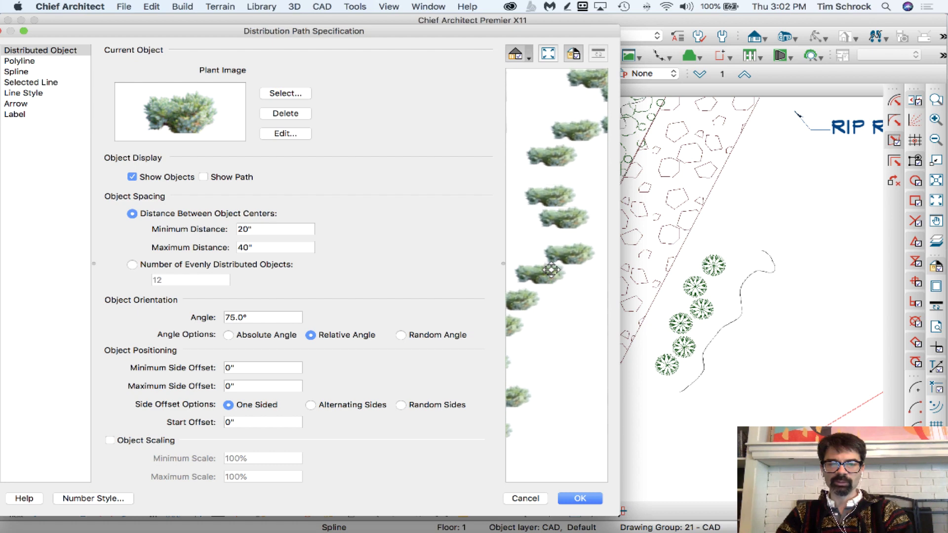
pyautogui.click(410, 337)
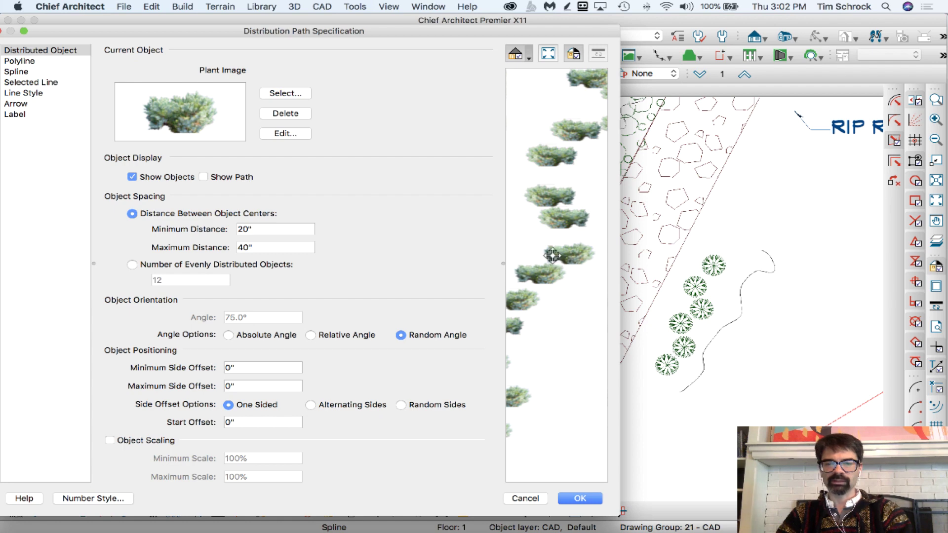
pyautogui.click(322, 337)
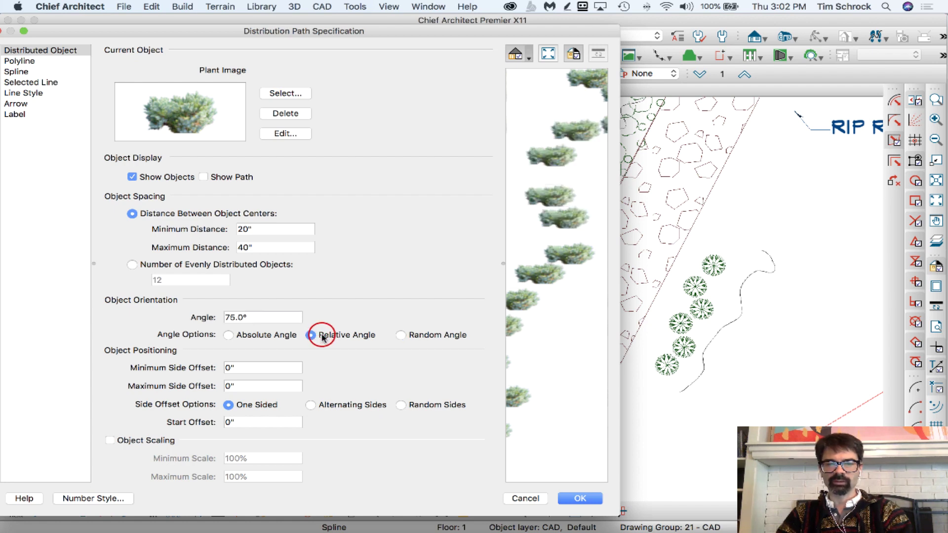
pyautogui.click(441, 335)
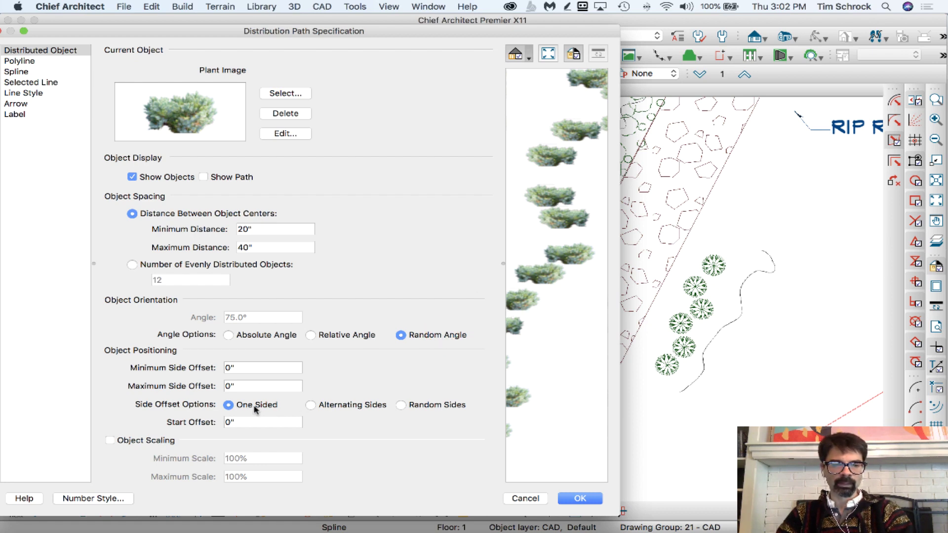
# Try the alternating and random side offset options, return to One Sided, and set the start offset to 20".
pyautogui.click(272, 368)
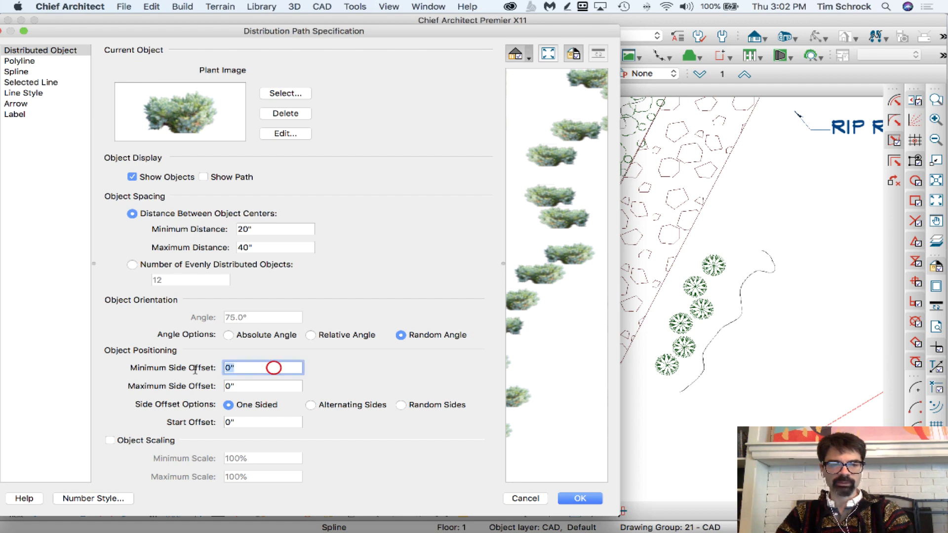
pyautogui.click(354, 405)
pyautogui.click(431, 405)
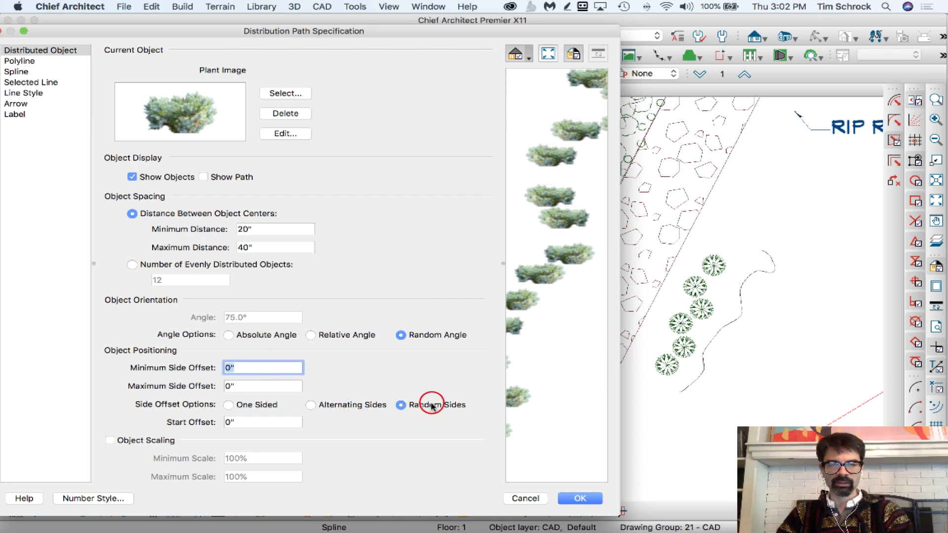
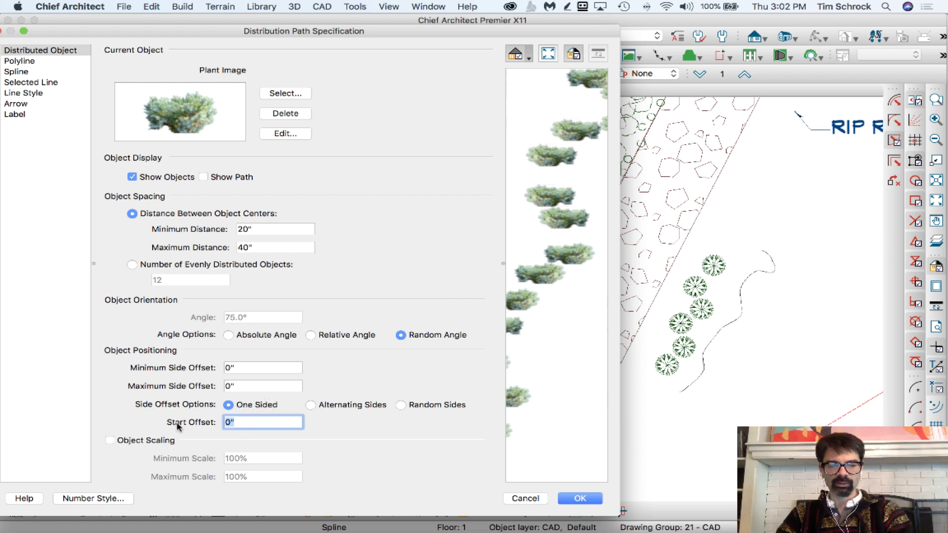
pyautogui.write('20')
pyautogui.press('Tab')
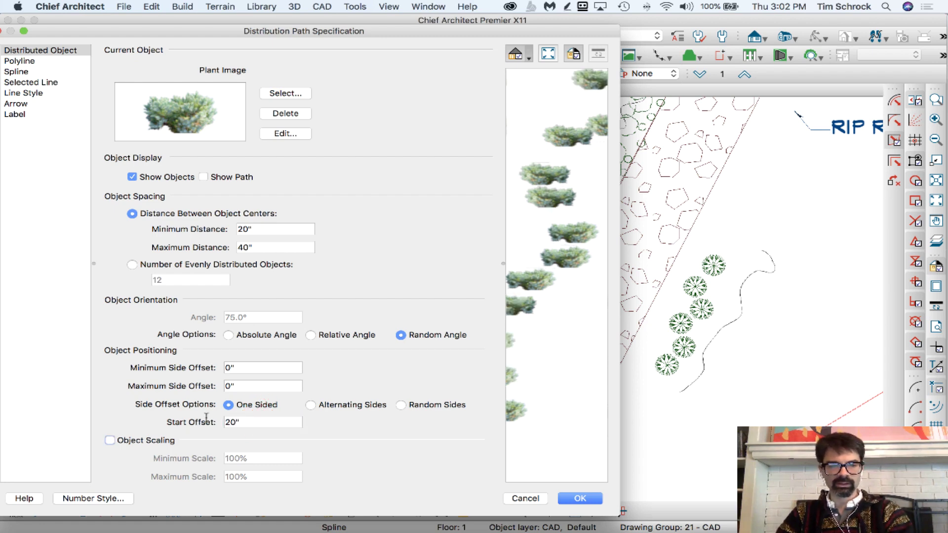
# Compare the random, alternating and one-sided offset options for the shrubs, returning to One Sided.
pyautogui.click(415, 405)
pyautogui.click(344, 406)
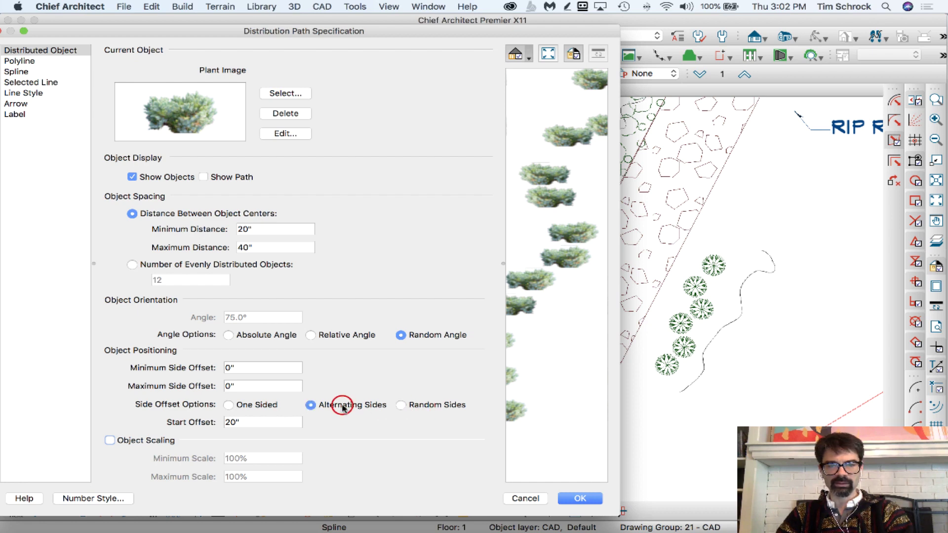
pyautogui.click(245, 405)
pyautogui.click(326, 406)
pyautogui.click(404, 404)
pyautogui.click(250, 405)
# Set the shrubs' minimum side offset to 10" and maximum side offset to 40", and check their distribution in the preview.
pyautogui.click(245, 366)
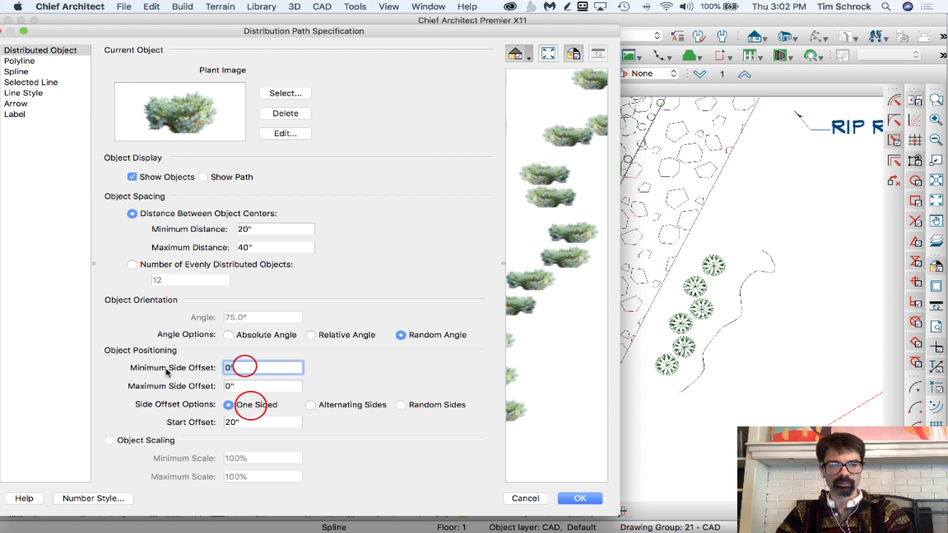
pyautogui.write('10')
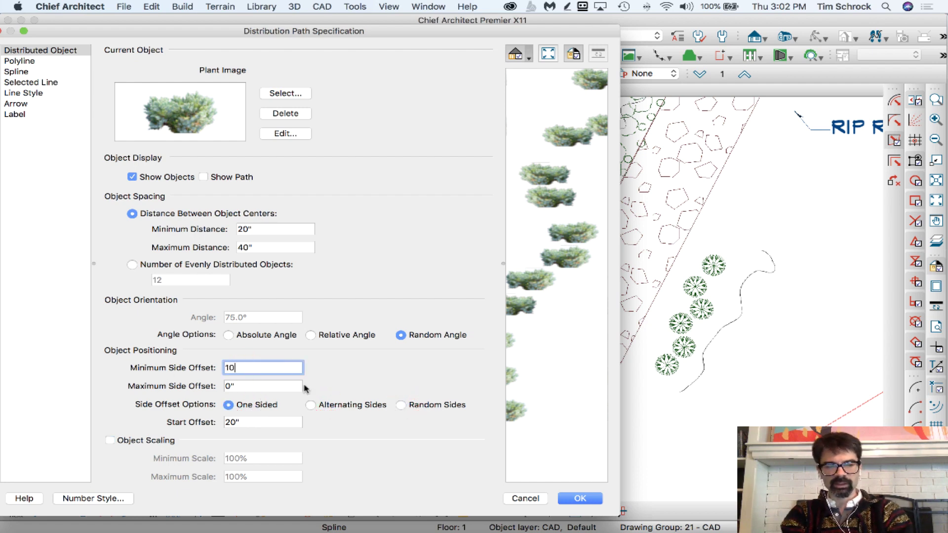
pyautogui.press('Tab')
pyautogui.write('40')
pyautogui.press('Tab')
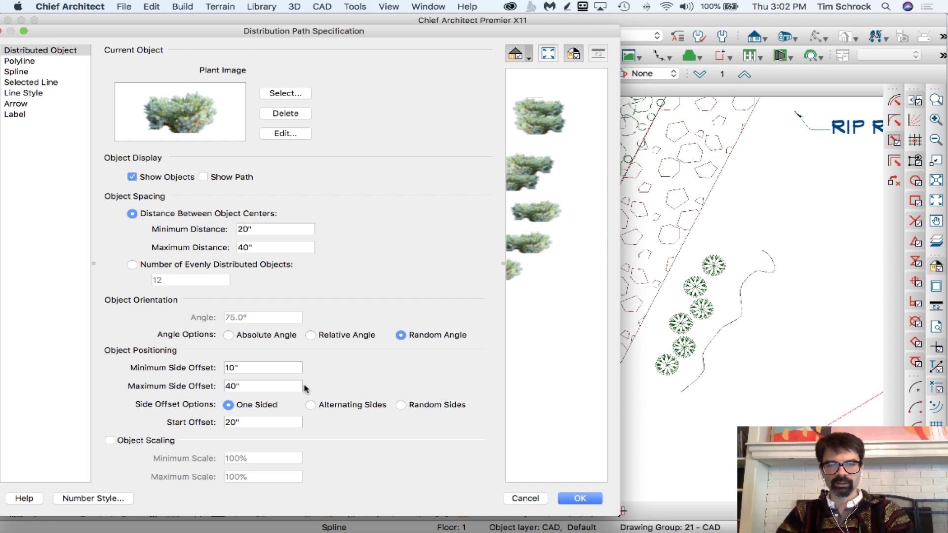
pyautogui.scroll(-3, 572, 307)
pyautogui.moveTo(571, 307); pyautogui.dragTo(539, 290)
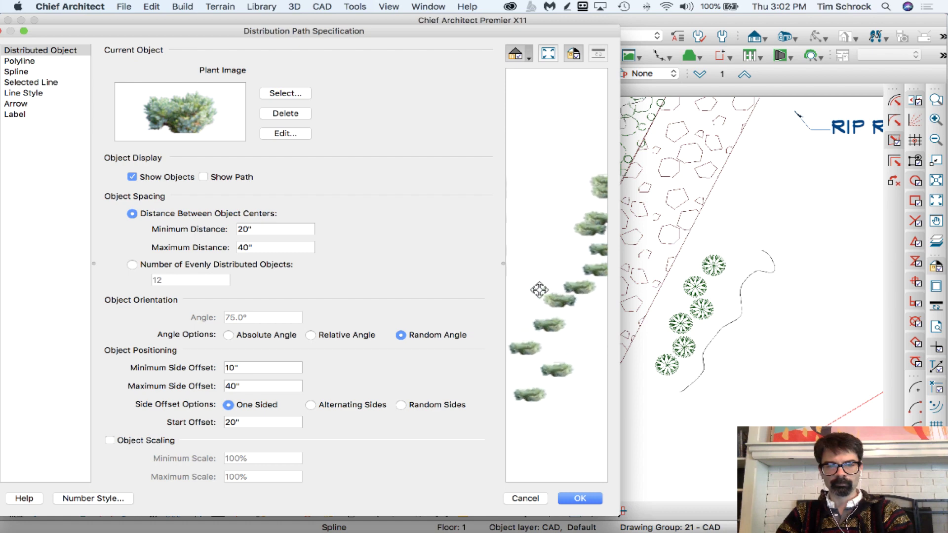
# Enable object scaling with a minimum scale of 90% and a maximum of 120%, and apply the distribution path settings.
pyautogui.click(147, 442)
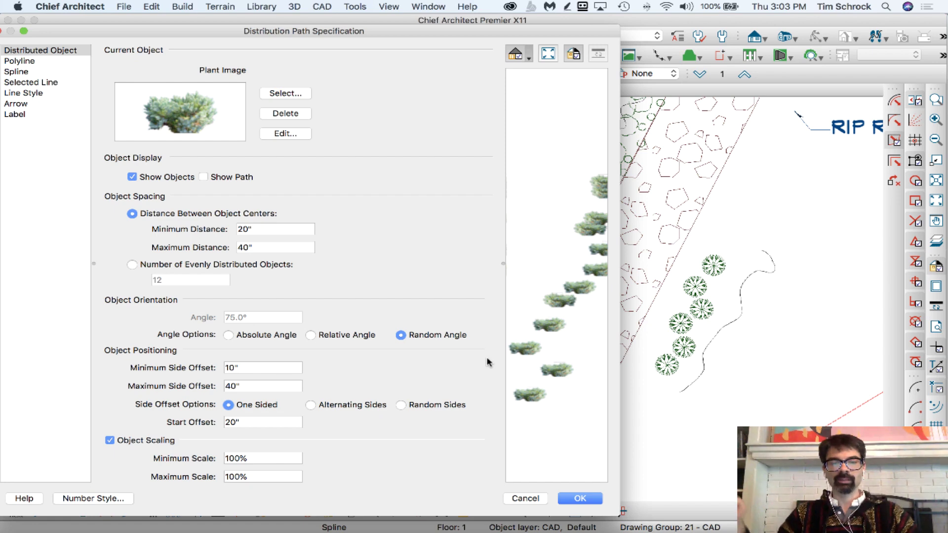
pyautogui.click(260, 458)
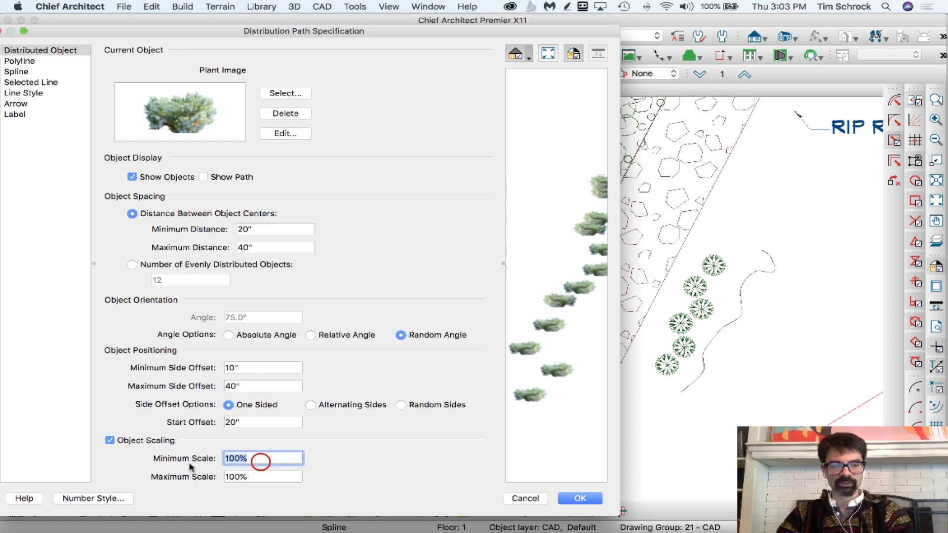
pyautogui.write('90')
pyautogui.press('Tab')
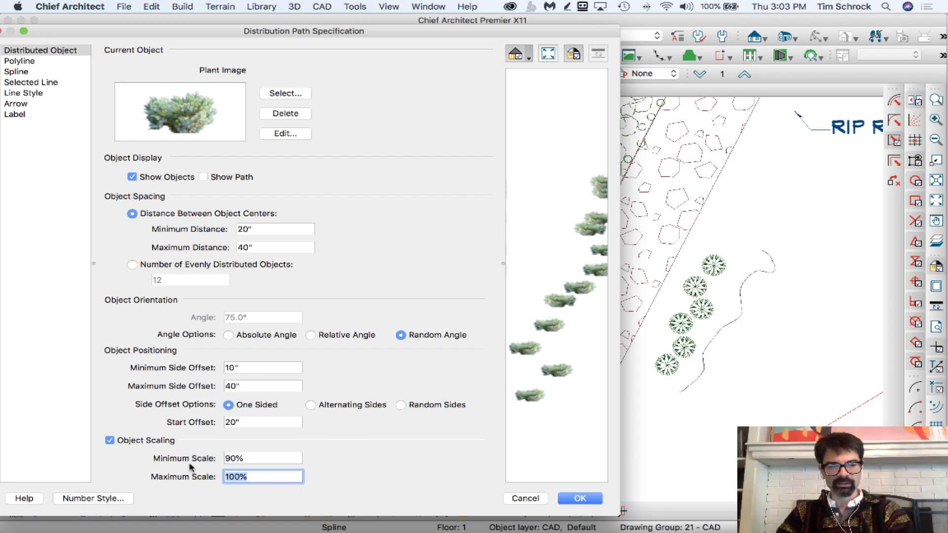
pyautogui.write('120')
pyautogui.press('Tab')
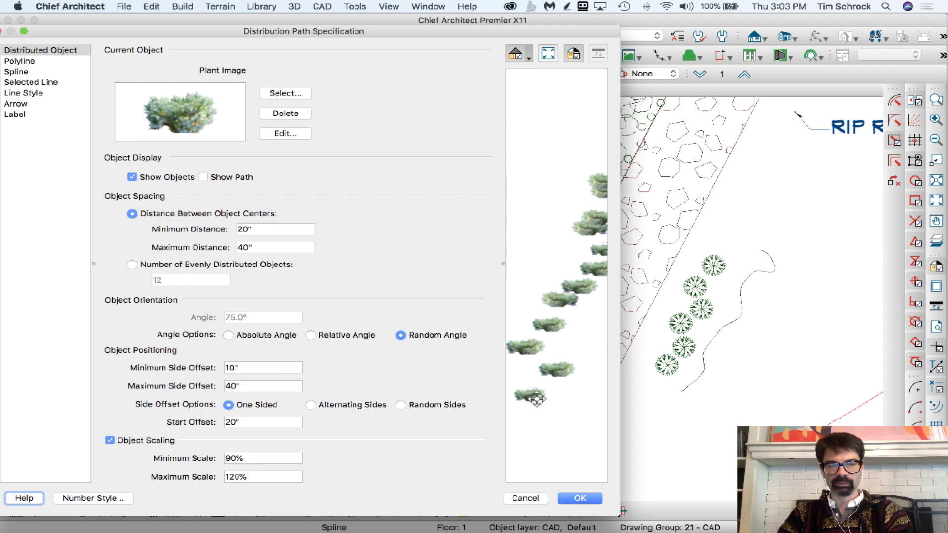
pyautogui.click(578, 499)
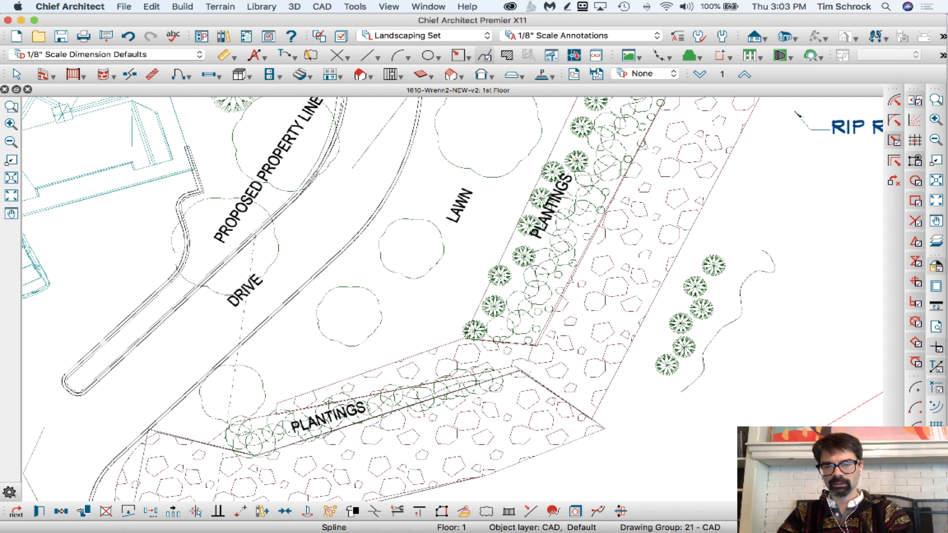
# Inspect the distributed shrubs in the plan and turn on the display of their distribution path.
pyautogui.click(725, 316)
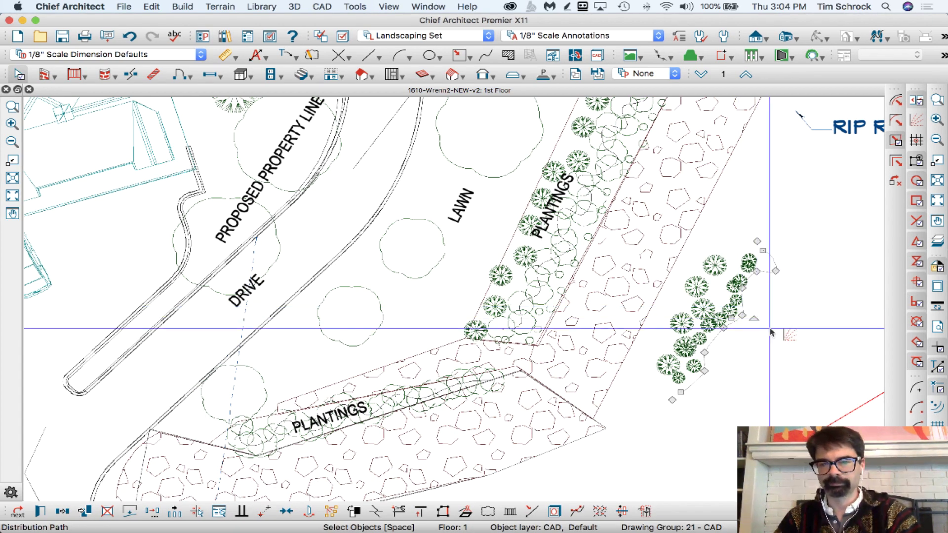
pyautogui.moveTo(731, 320); pyautogui.dragTo(769, 353)
pyautogui.scroll(5, 769, 354)
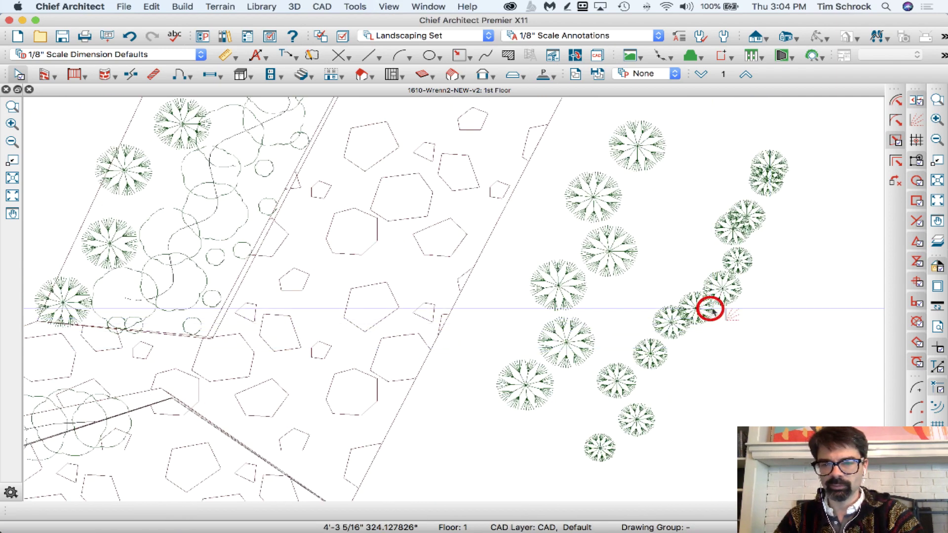
pyautogui.click(736, 296)
pyautogui.moveTo(740, 311); pyautogui.dragTo(739, 313)
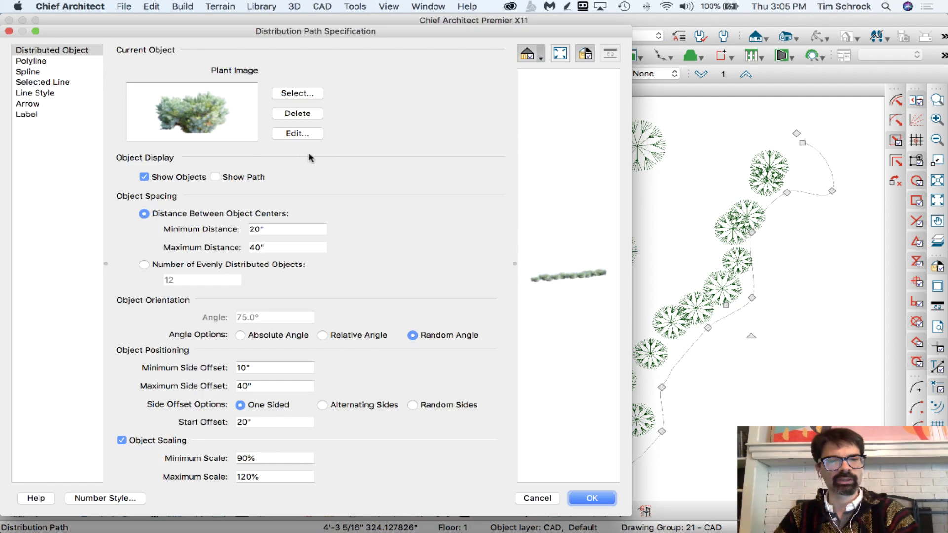
pyautogui.click(245, 179)
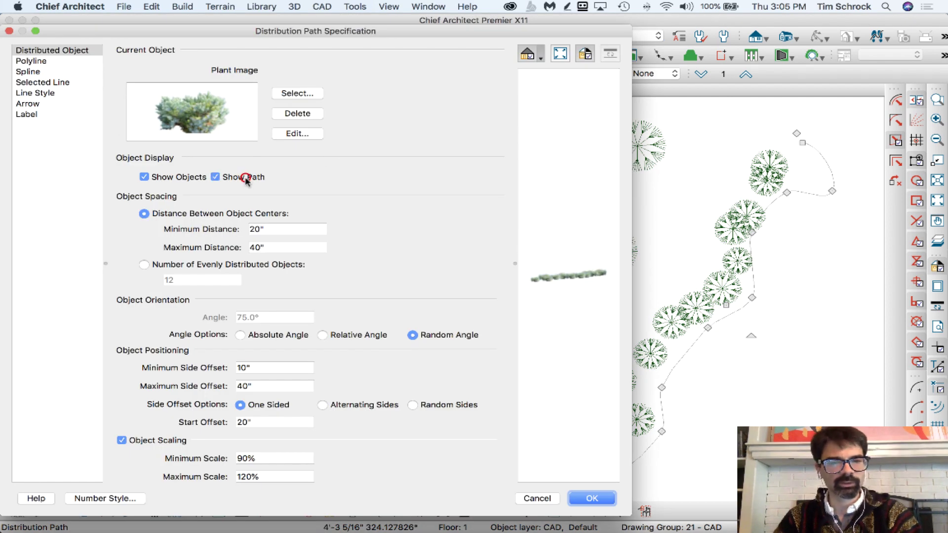
pyautogui.press('Return')
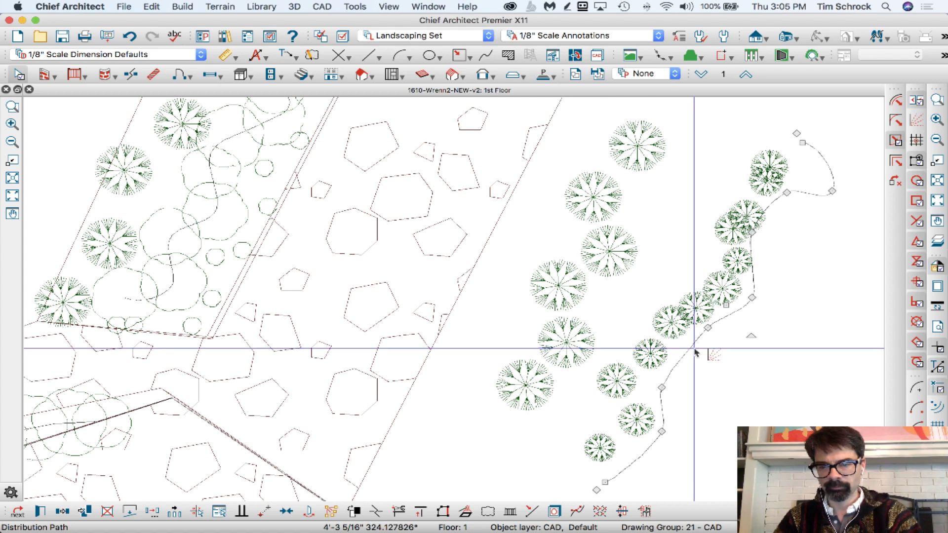
pyautogui.press('Escape')
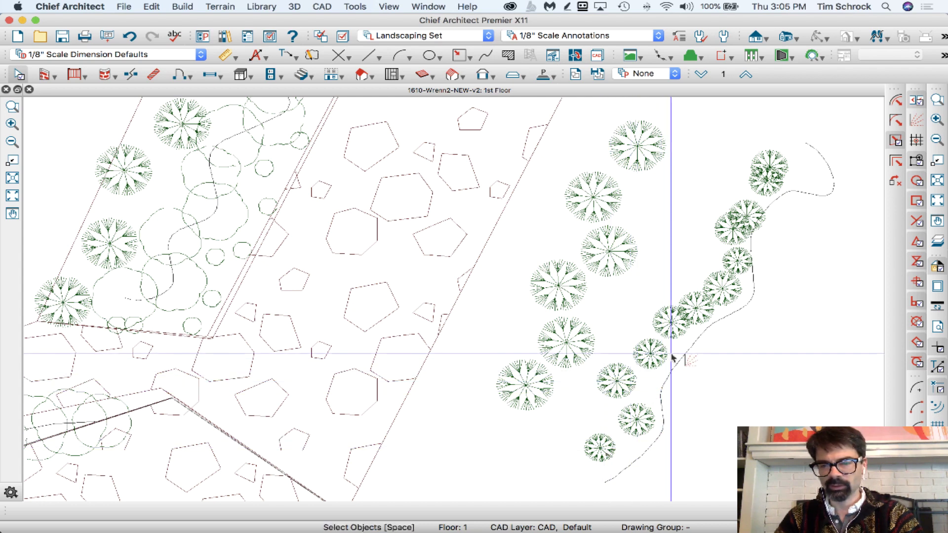
# Set the shrub distribution path's side offset option to Random Sides and apply it to the plan.
pyautogui.click(705, 334)
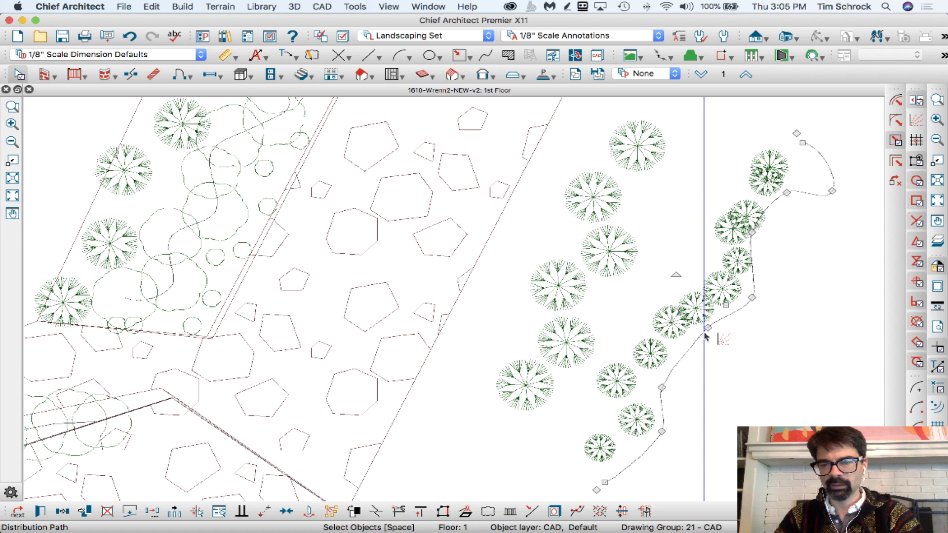
pyautogui.doubleClick(704, 335)
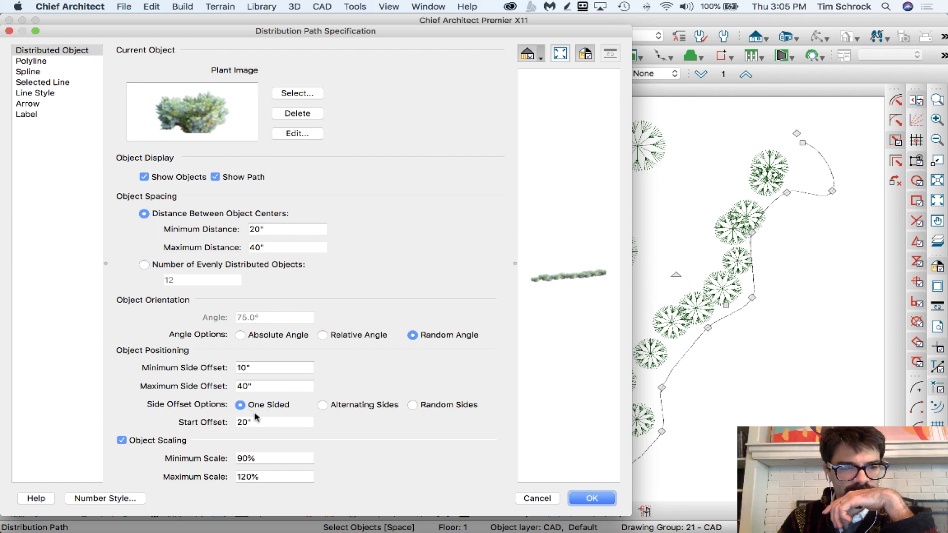
pyautogui.click(265, 369)
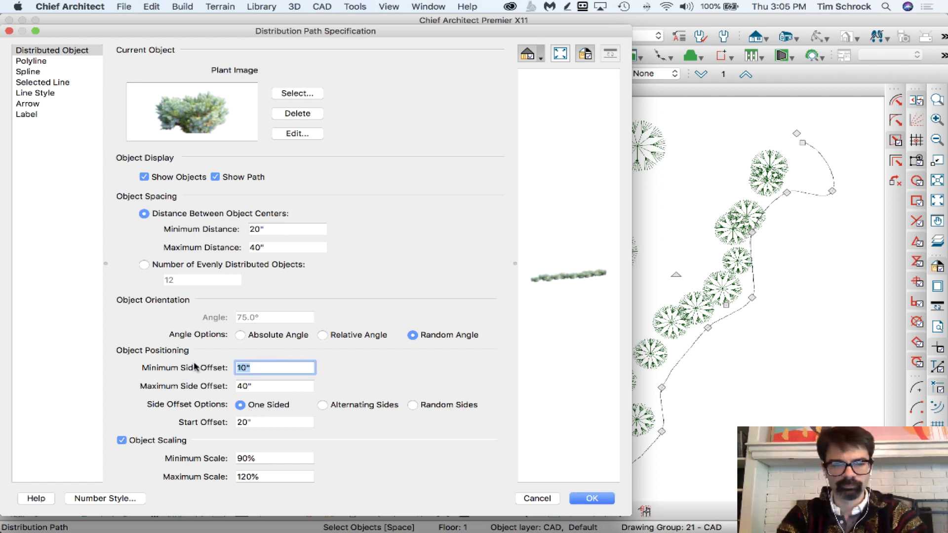
pyautogui.click(442, 406)
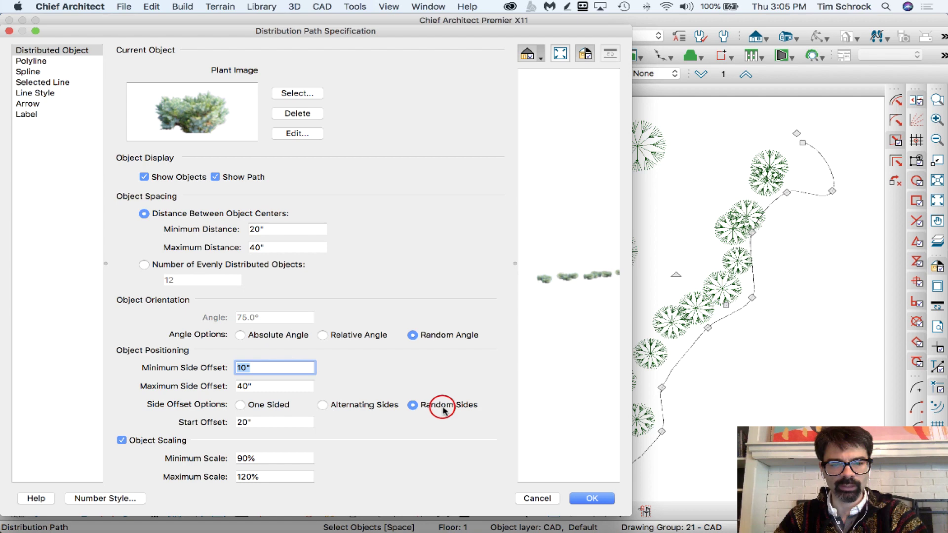
pyautogui.click(592, 499)
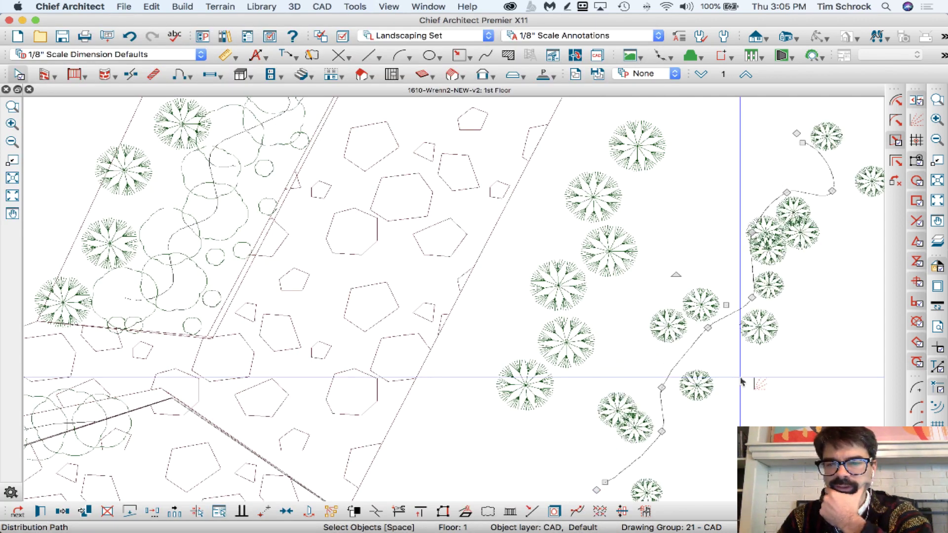
pyautogui.scroll(-1, 612, 292)
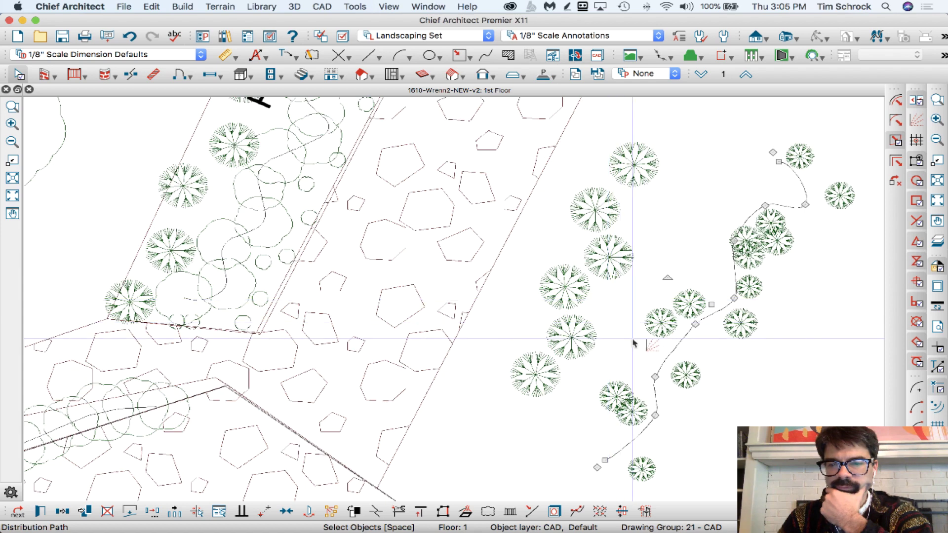
# Set the shrub distribution path's side offset option to Alternating Sides and apply it.
pyautogui.click(677, 344)
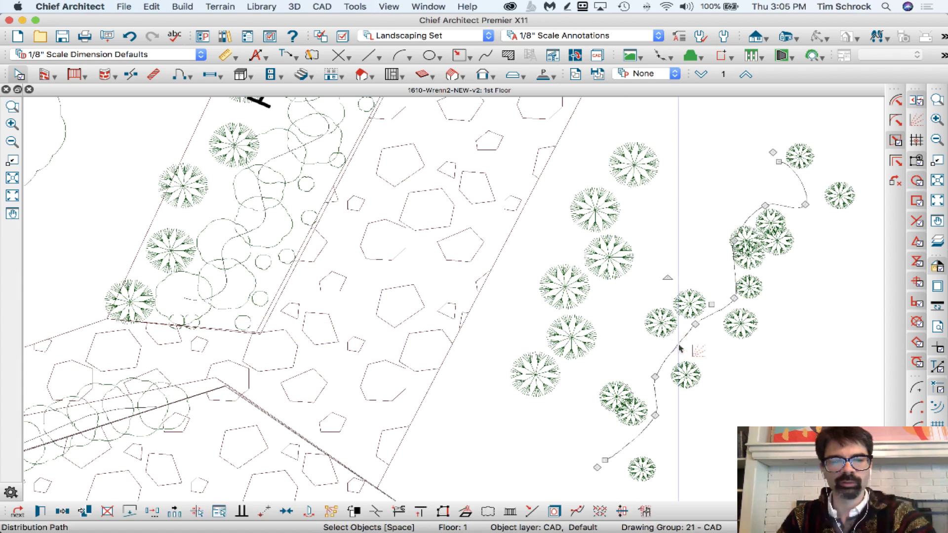
pyautogui.doubleClick(680, 348)
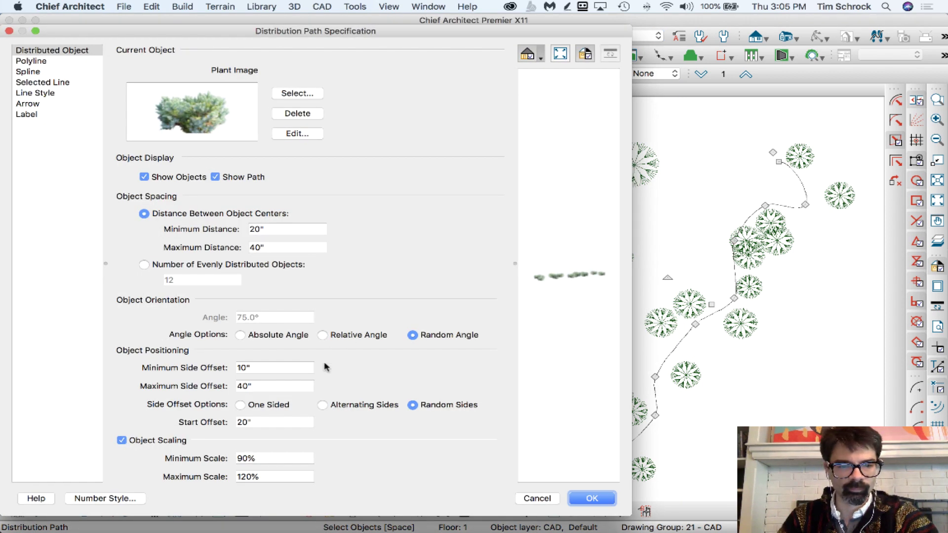
pyautogui.click(336, 405)
pyautogui.click(578, 498)
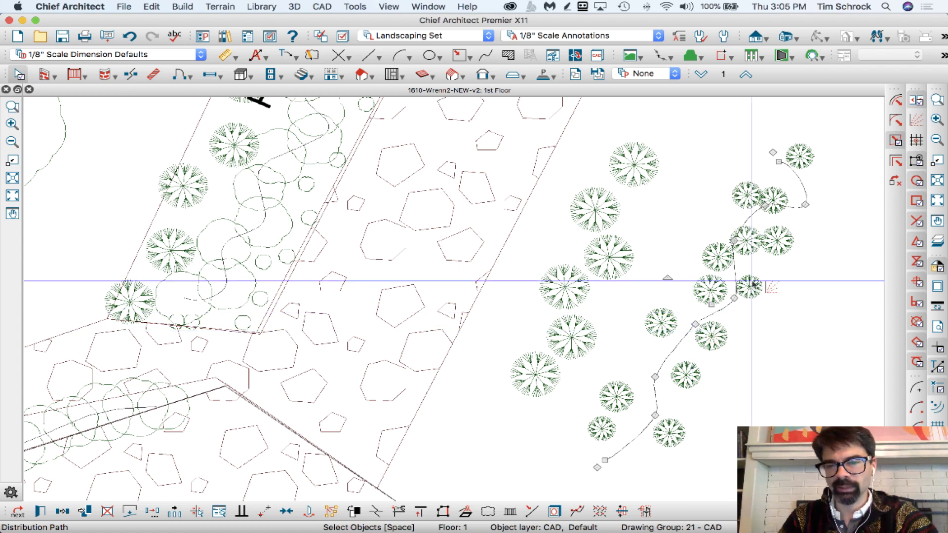
# Create a perspective full overview and get a close view of the shrubs below the stone slope.
pyautogui.click(785, 38)
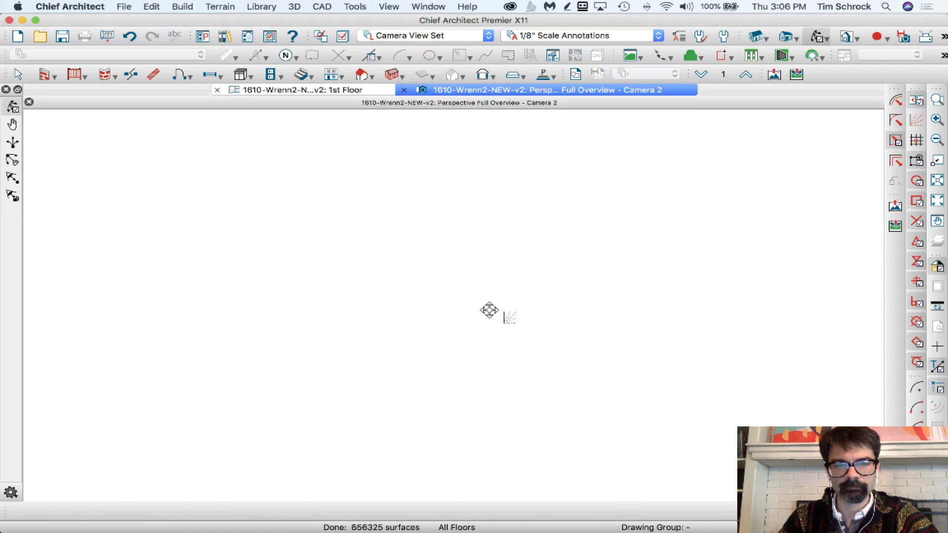
pyautogui.scroll(5, 321, 402)
pyautogui.moveTo(322, 403); pyautogui.dragTo(388, 380)
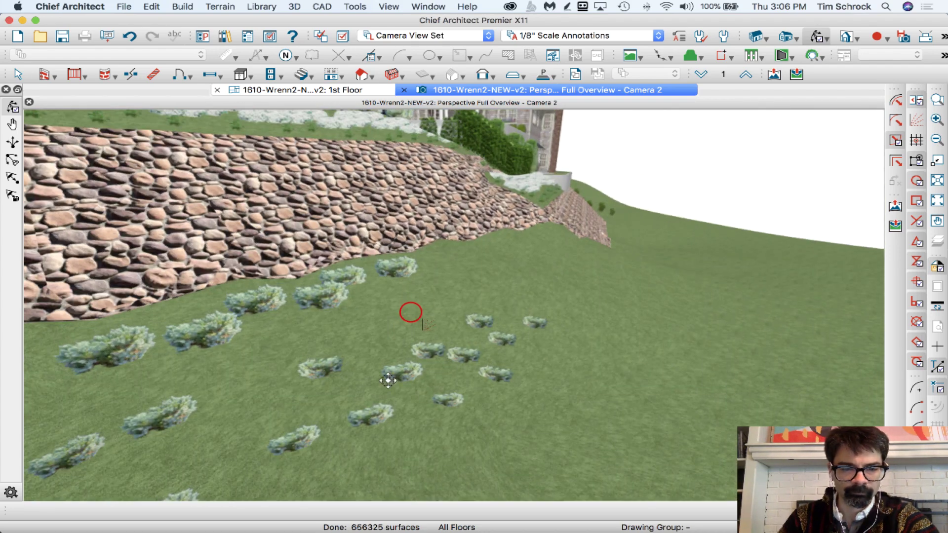
# Check the height and width of an individually placed juniper beside the stone slope in its specification, leaving it unedited.
pyautogui.click(219, 334)
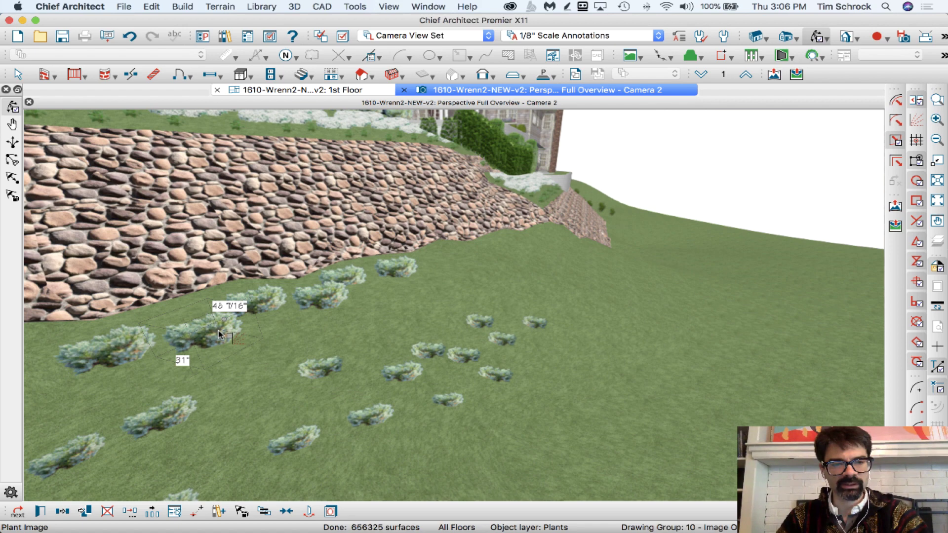
pyautogui.doubleClick(326, 298)
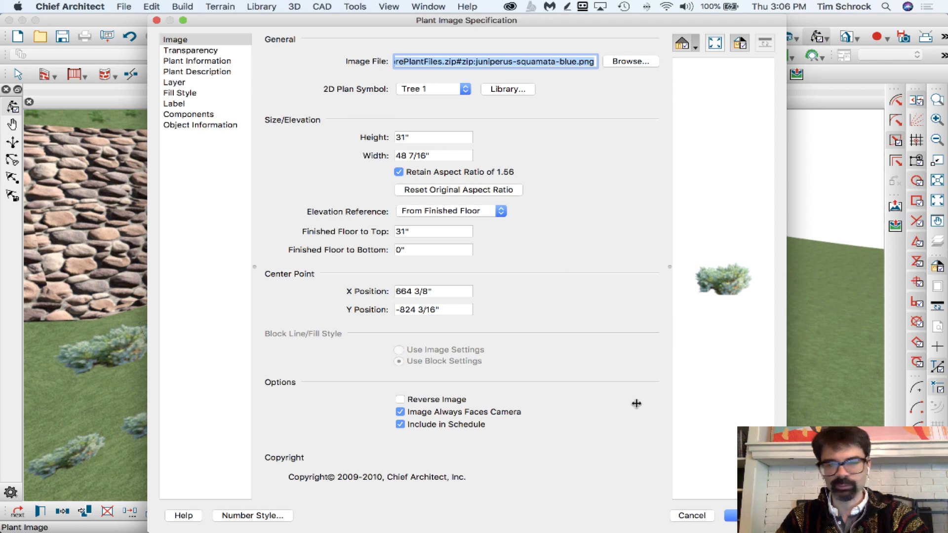
pyautogui.click(701, 516)
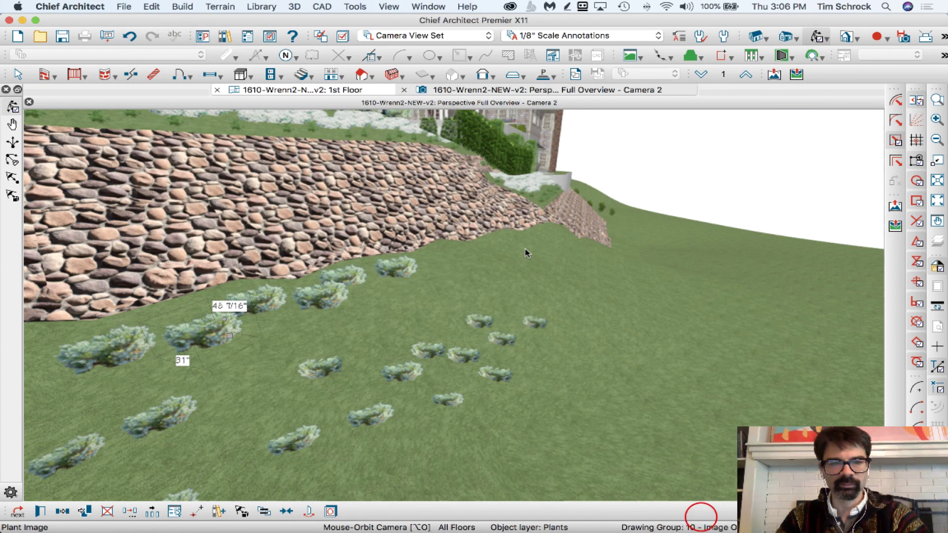
# Set the distributed shrubs' minimum scale to 150% and maximum scale to 180%, and apply the settings.
pyautogui.click(464, 357)
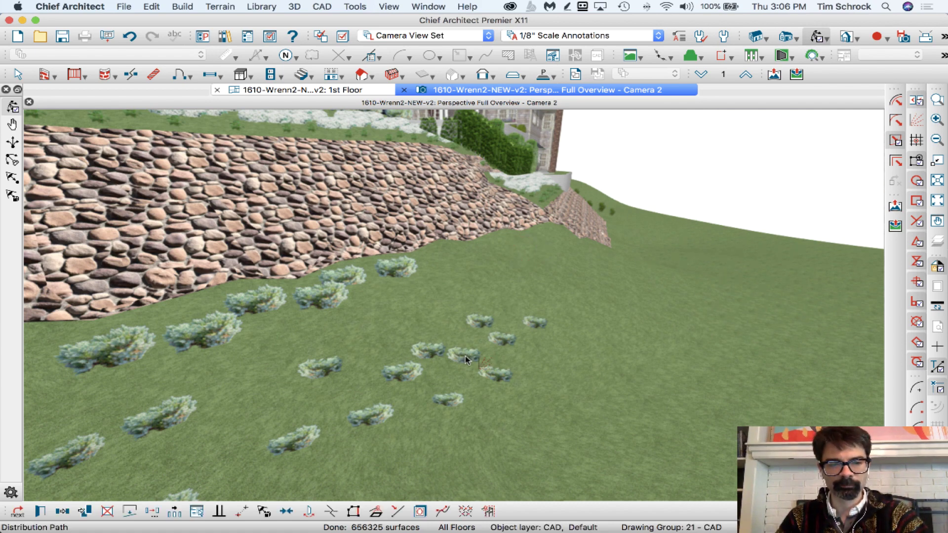
pyautogui.doubleClick(446, 342)
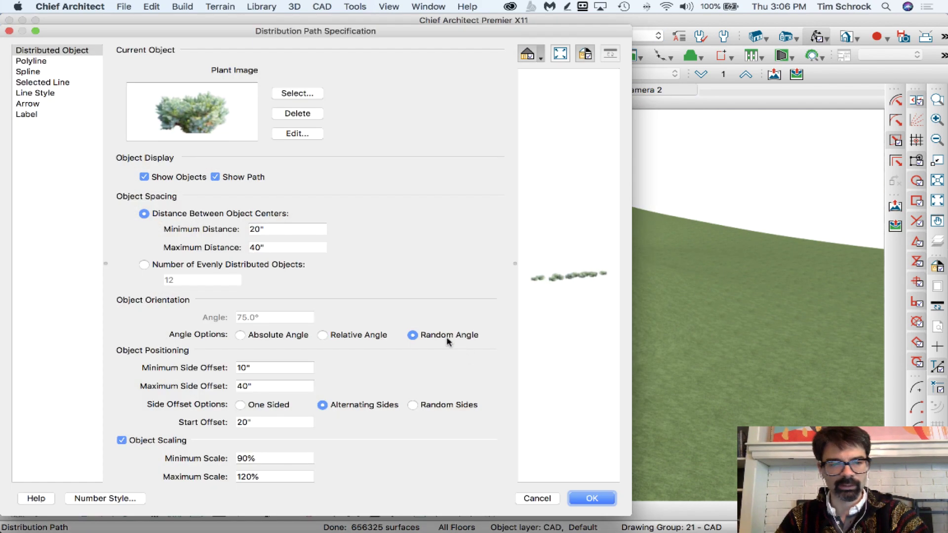
pyautogui.doubleClick(276, 462)
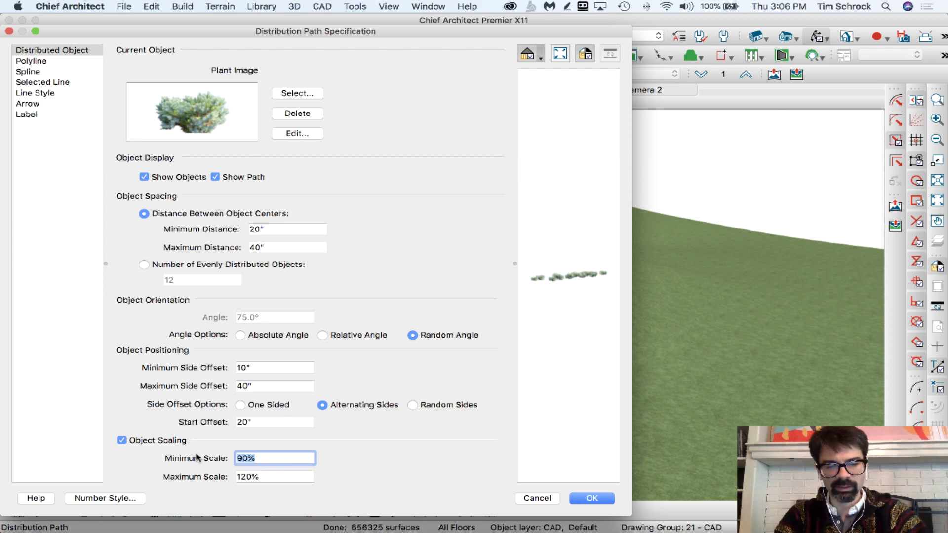
pyautogui.write('150')
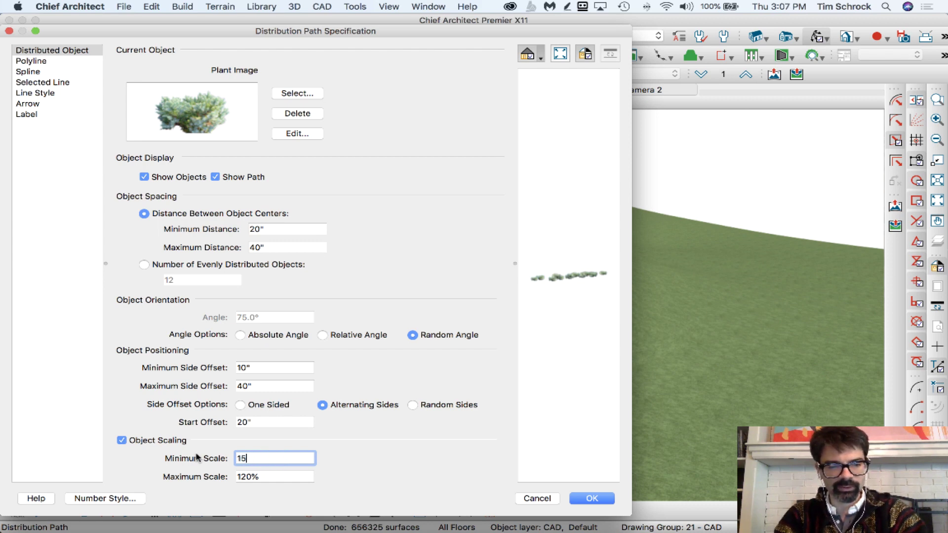
pyautogui.press('Tab')
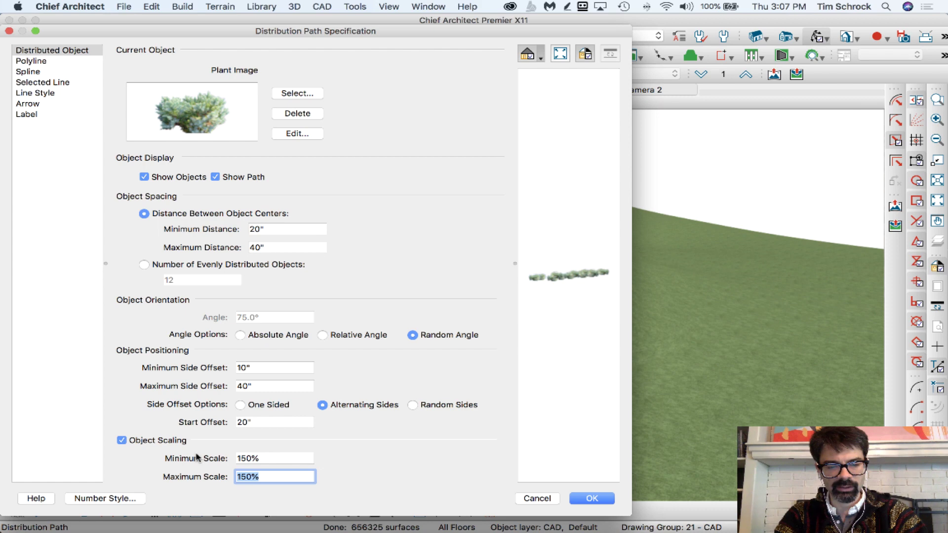
pyautogui.write('180')
pyautogui.press('Tab')
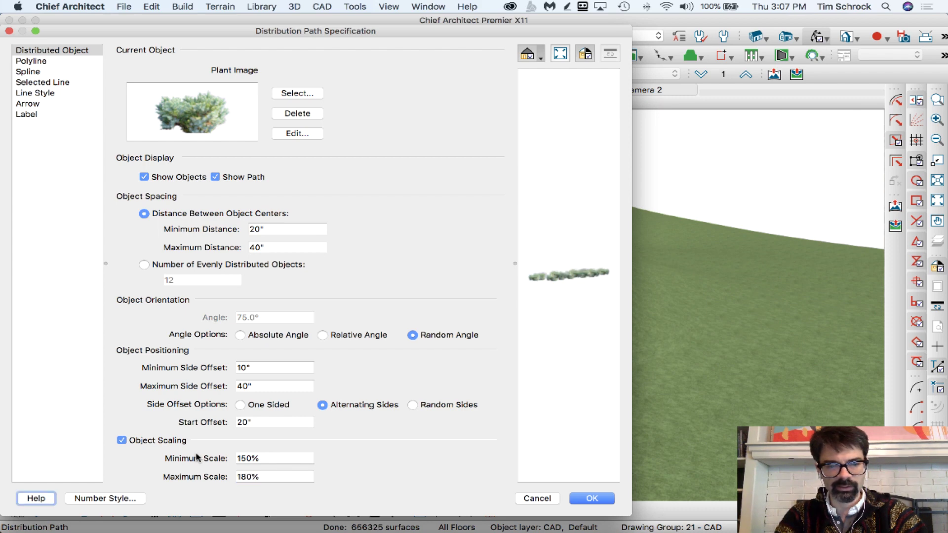
pyautogui.press('Return')
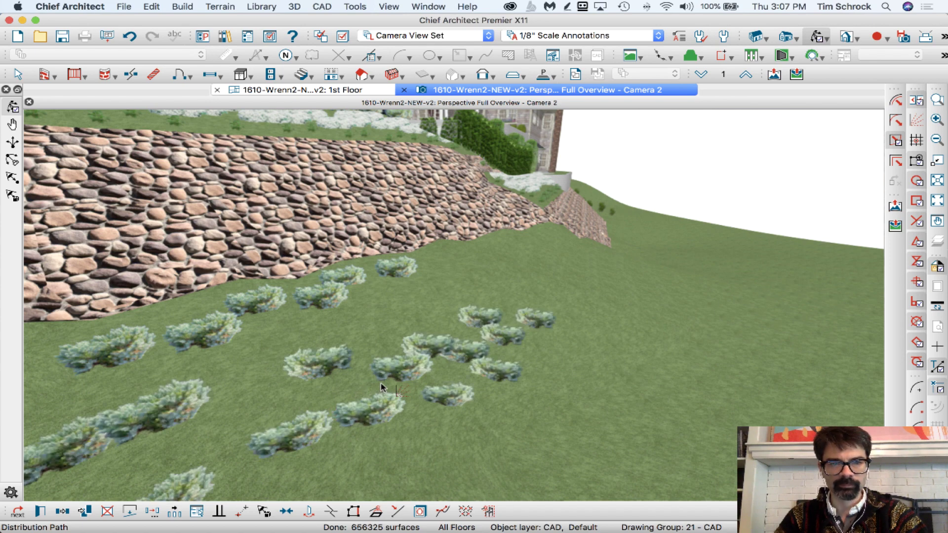
# Inspect the rescaled shrubs in the first floor plan and close the perspective overview.
pyautogui.click(334, 90)
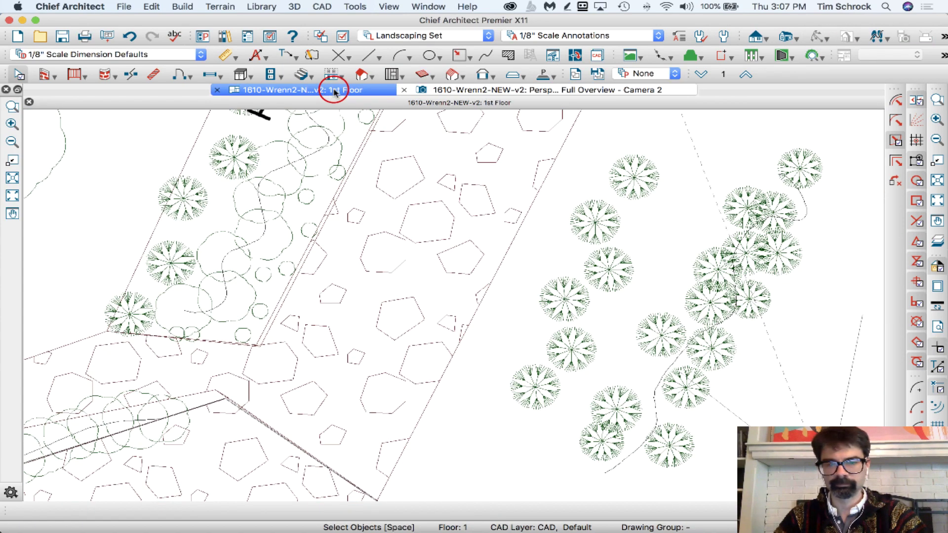
pyautogui.scroll(-3, 491, 336)
pyautogui.click(677, 326)
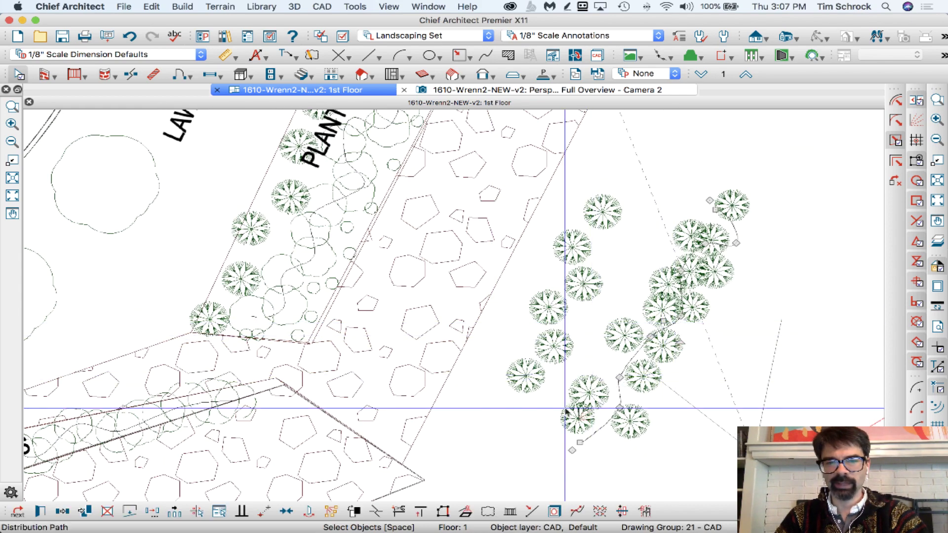
pyautogui.scroll(-3, 637, 352)
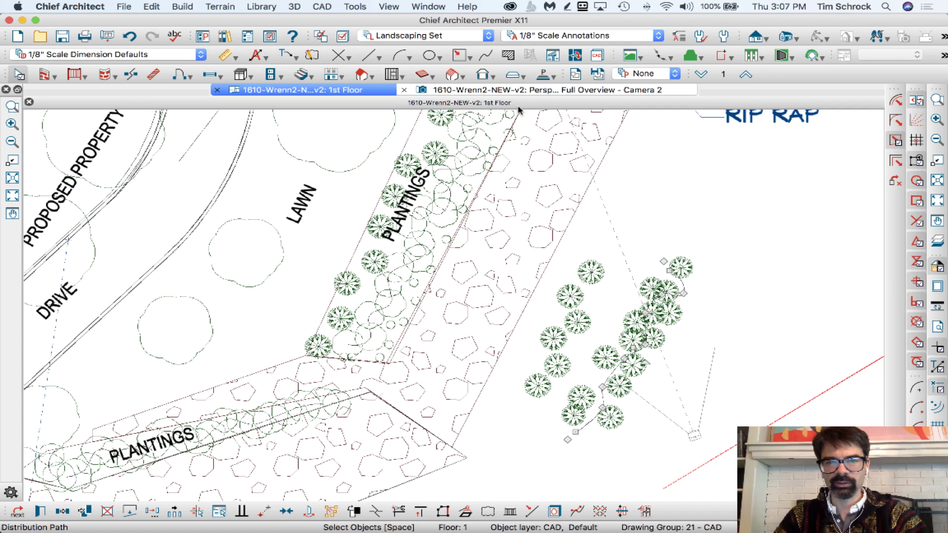
pyautogui.click(404, 90)
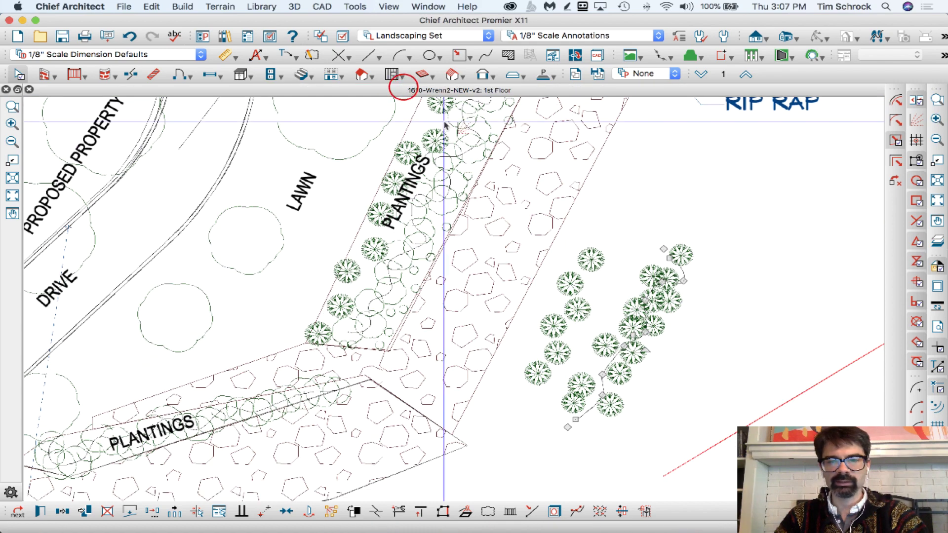
pyautogui.scroll(2, 598, 390)
pyautogui.scroll(-1, 598, 390)
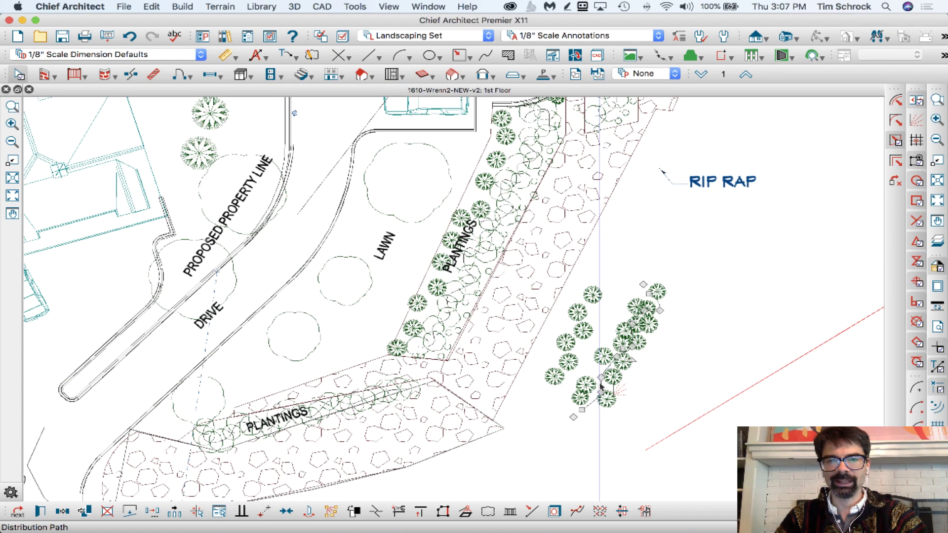
pyautogui.scroll(-2, 602, 386)
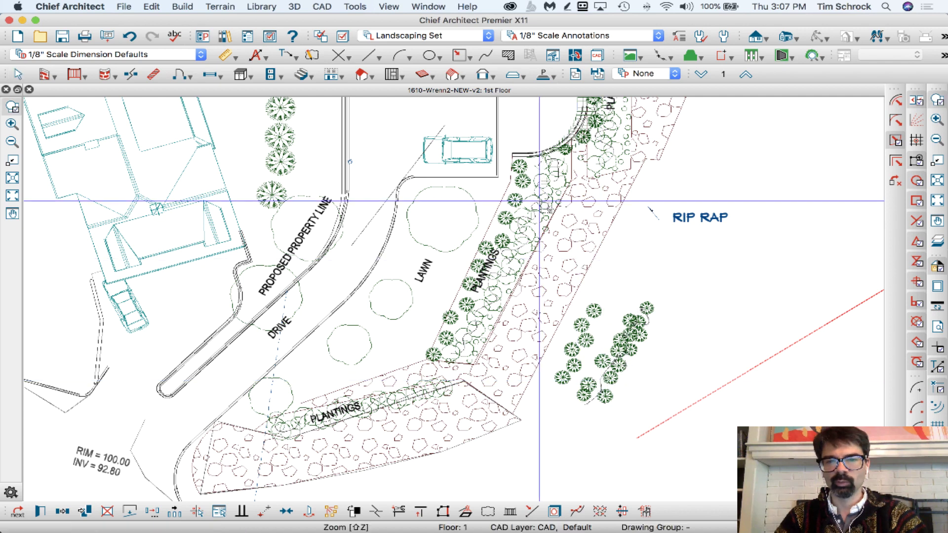
# Create a new perspective full overview and examine the hedge planted along the curved retaining wall.
pyautogui.moveTo(540, 187); pyautogui.dragTo(598, 166)
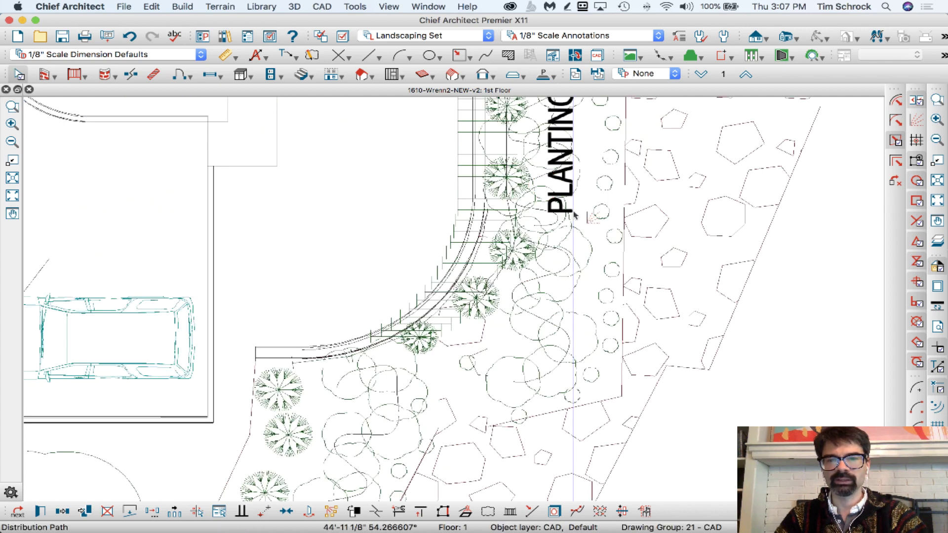
pyautogui.click(456, 203)
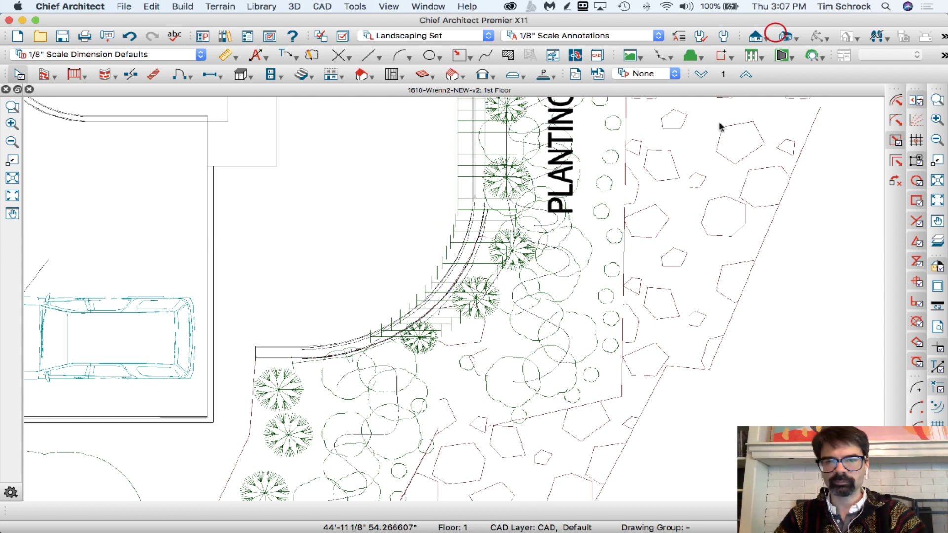
pyautogui.click(623, 216)
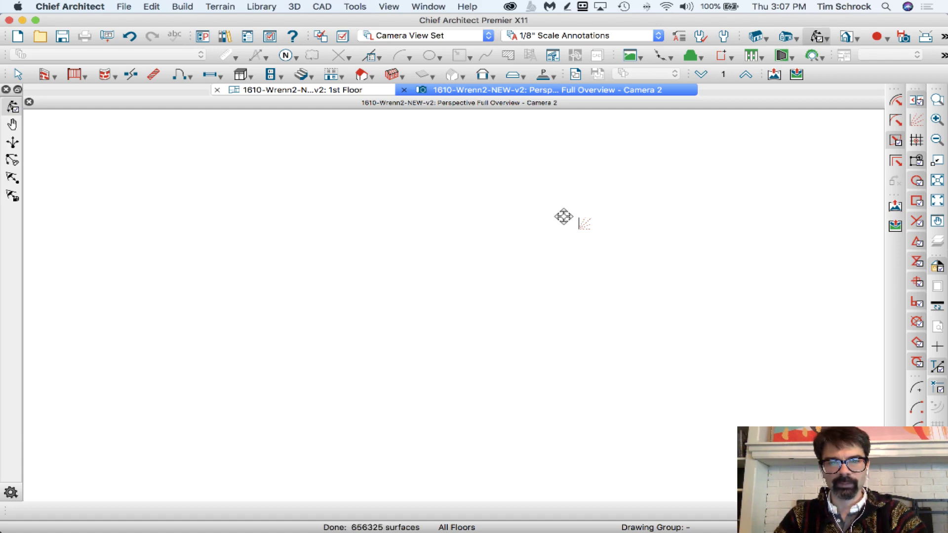
pyautogui.scroll(6, 495, 321)
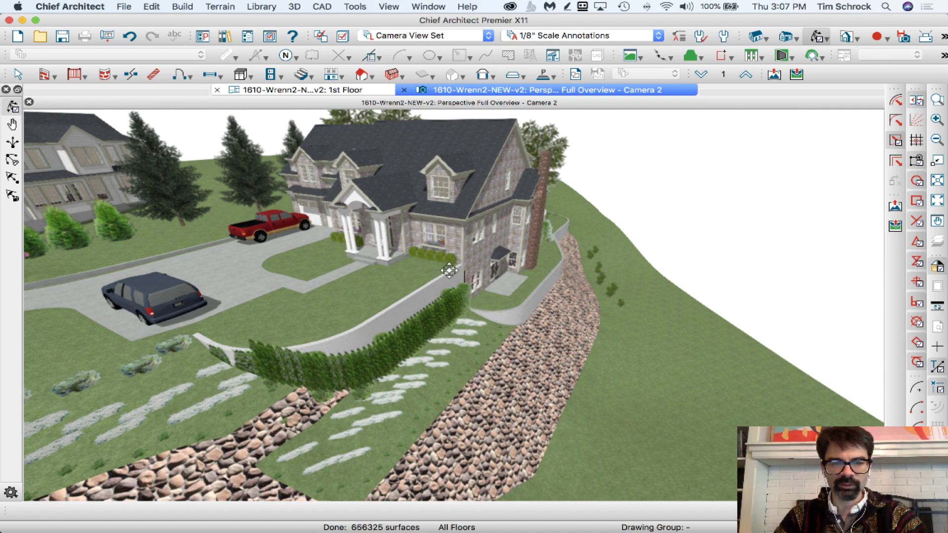
pyautogui.scroll(5, 293, 362)
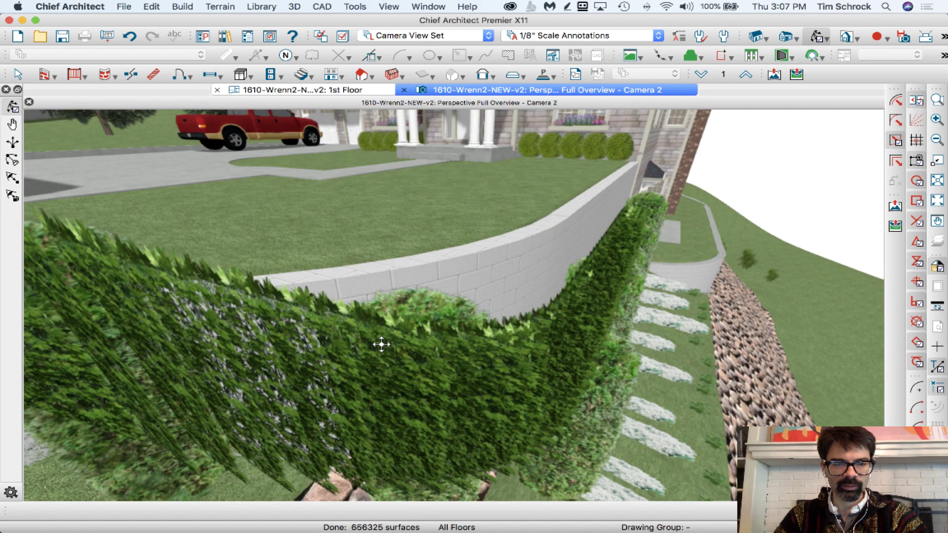
pyautogui.scroll(-3, 381, 345)
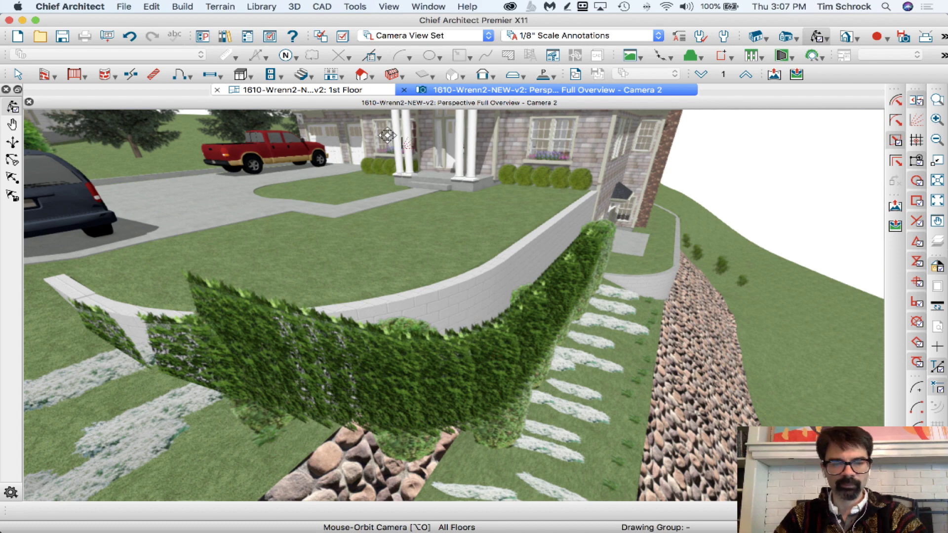
# Arrange the floor plan and perspective overview side by side, with the plan focused on the curved retaining wall's hedge.
pyautogui.click(332, 91)
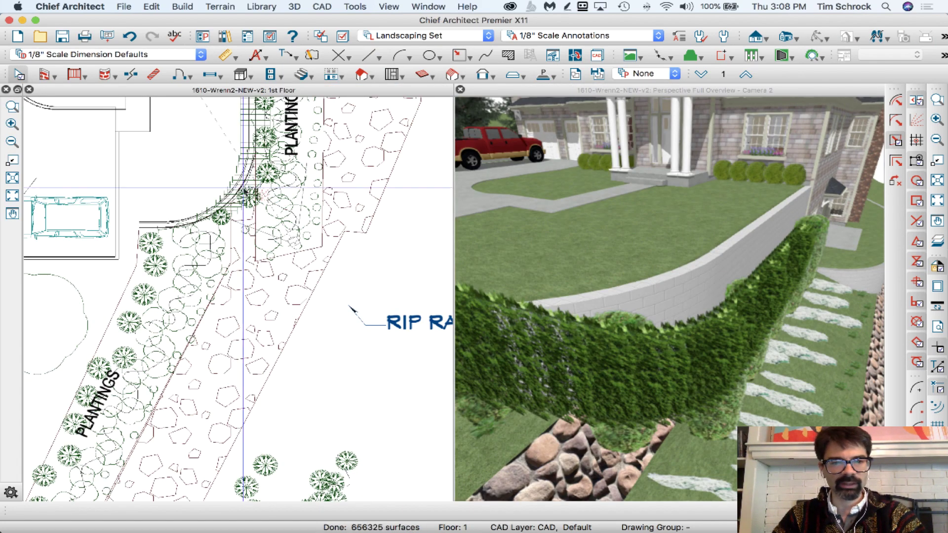
pyautogui.scroll(3, 220, 210)
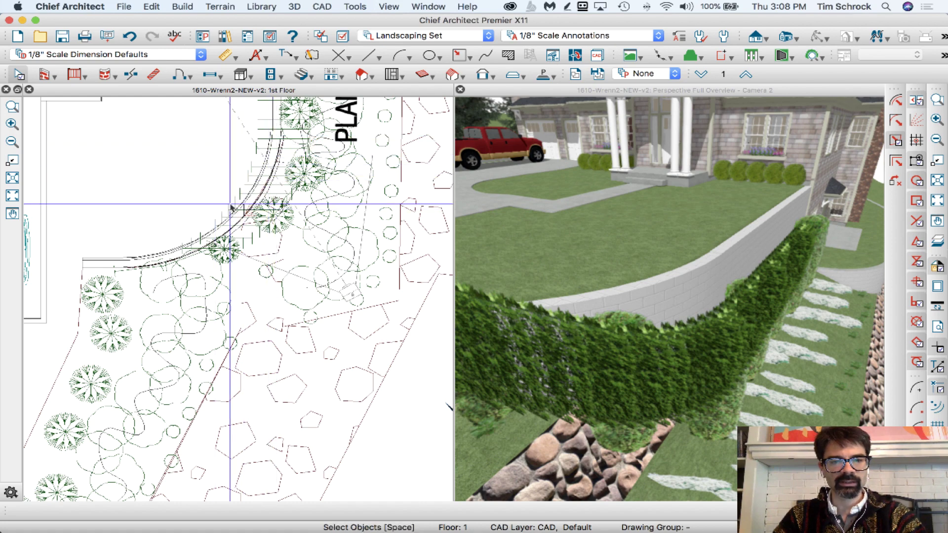
# Set the curved retaining wall hedge's minimum and maximum distance between object centers to 60" and apply the settings.
pyautogui.click(251, 175)
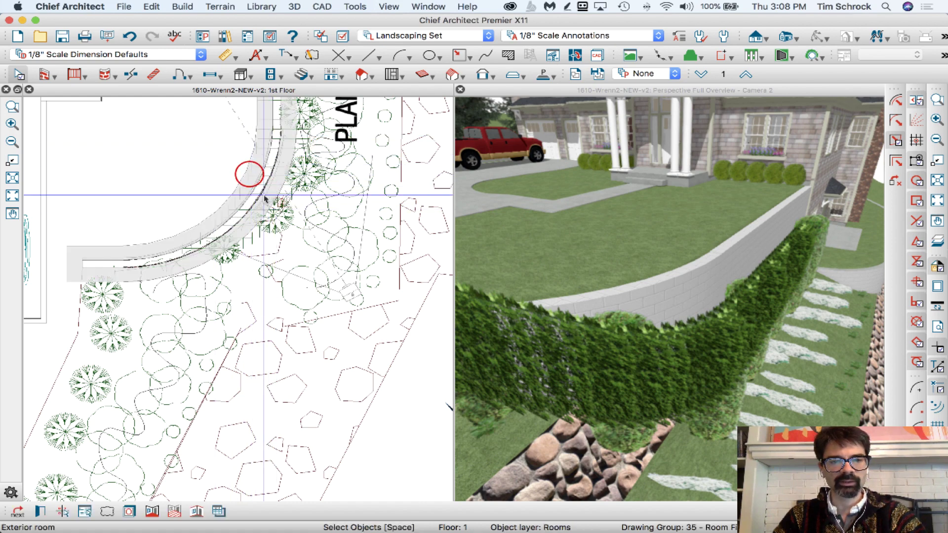
pyautogui.click(269, 183)
pyautogui.press('Tab')
pyautogui.press('Tab')
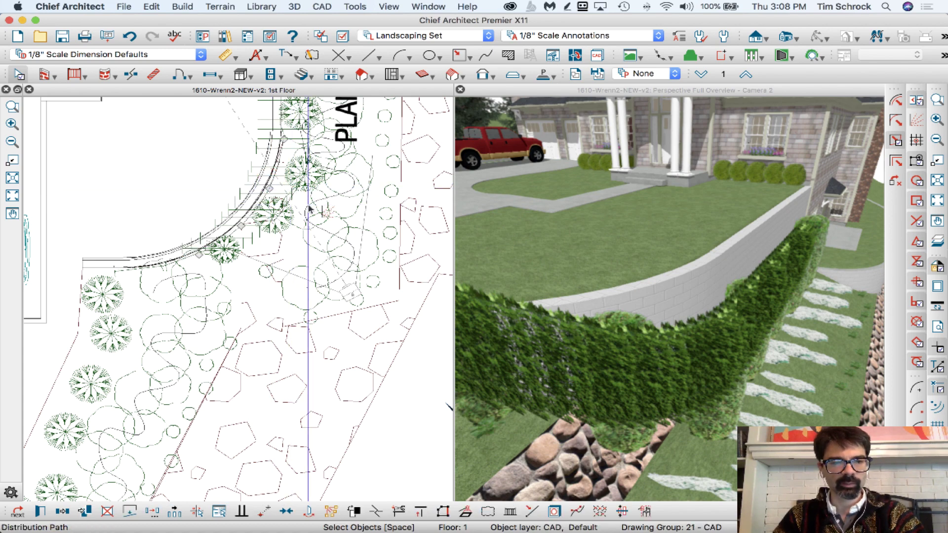
pyautogui.press('super+e')
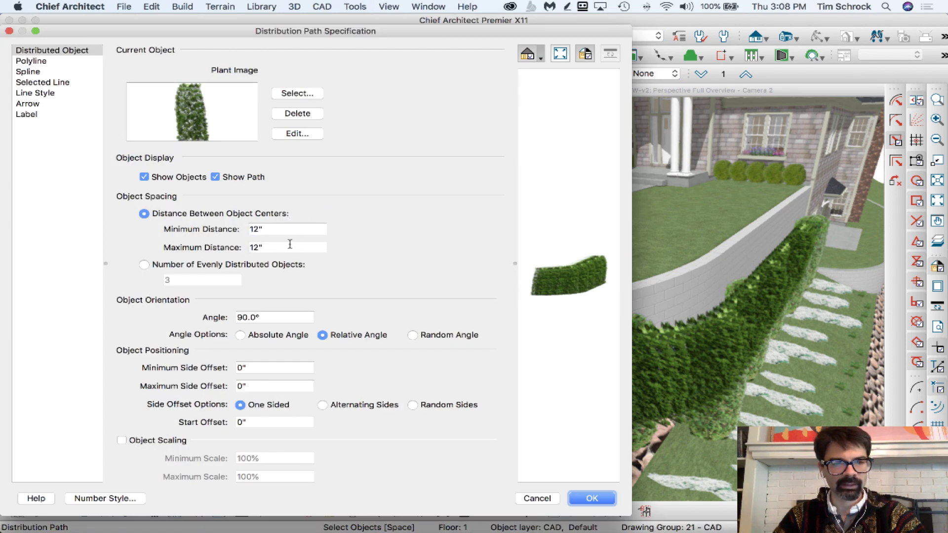
pyautogui.doubleClick(290, 229)
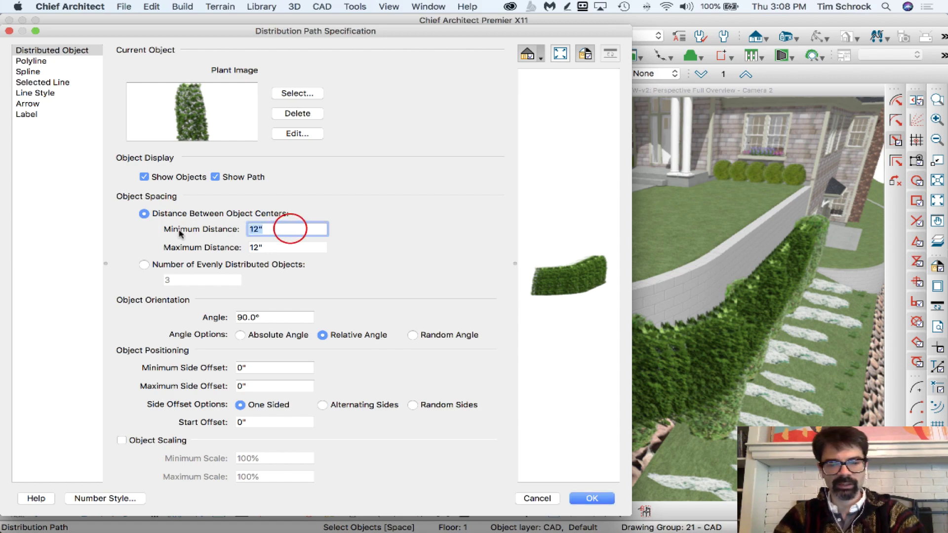
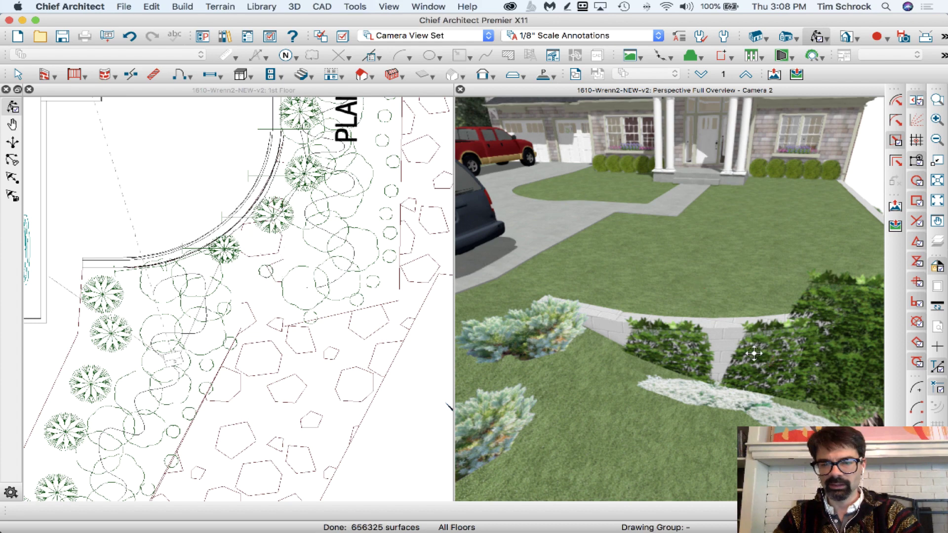
# Examine the respaced hedge plants along the curved retaining wall in the floor plan and perspective overview.
pyautogui.click(754, 352)
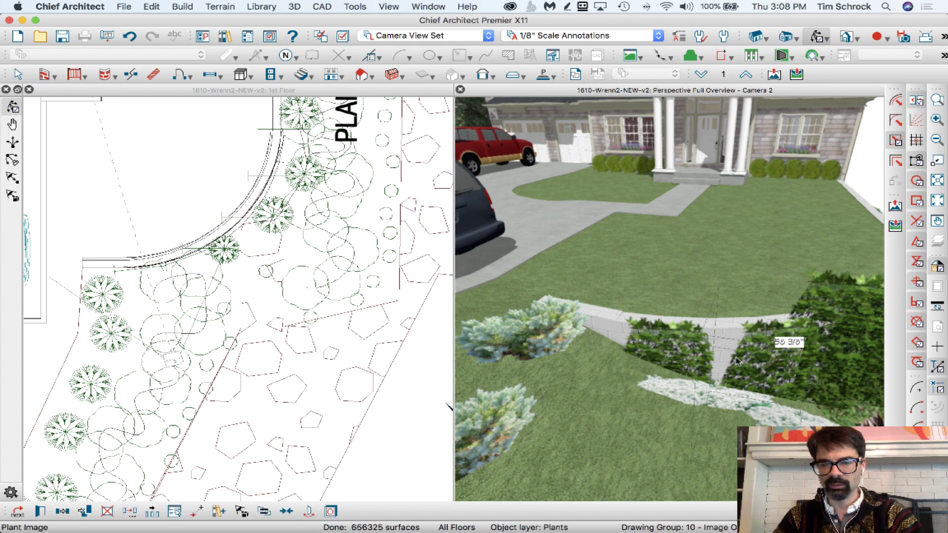
pyautogui.click(118, 271)
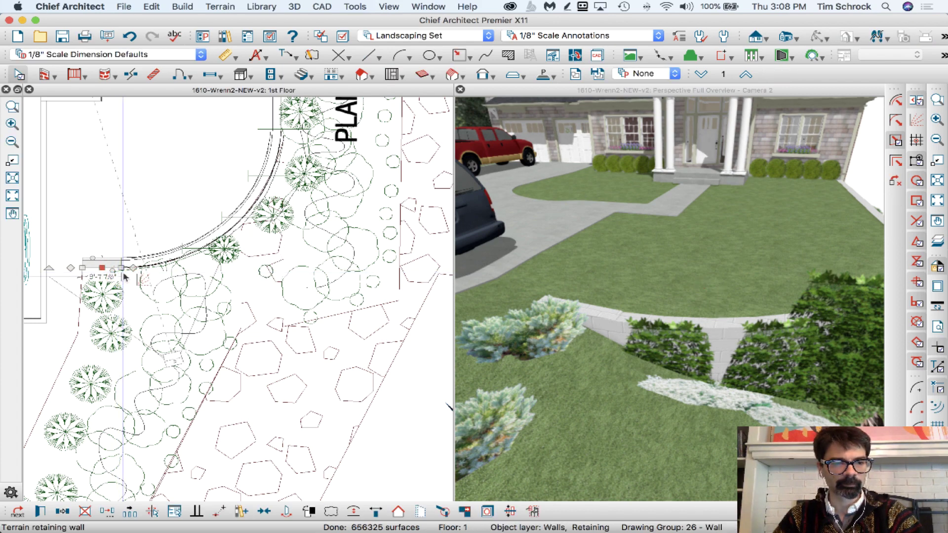
pyautogui.press('Escape')
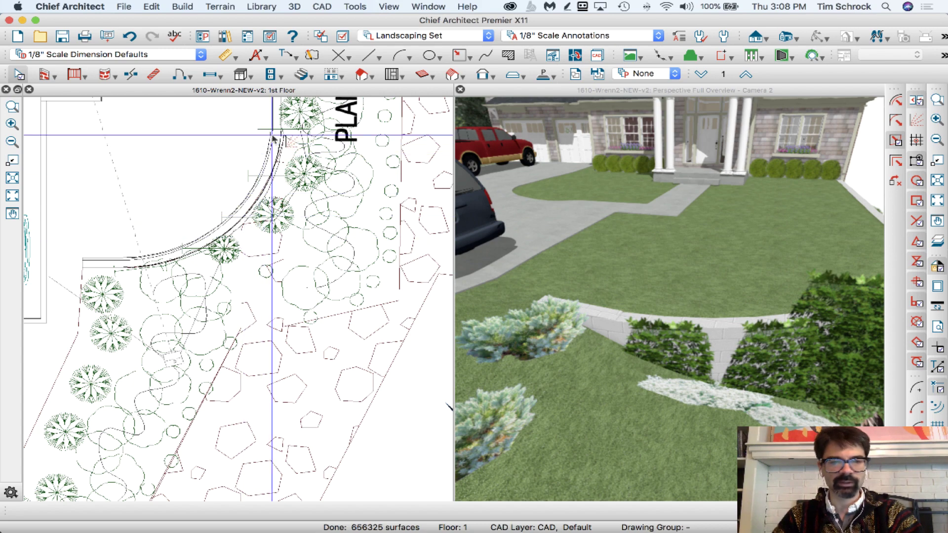
pyautogui.scroll(-1, 261, 297)
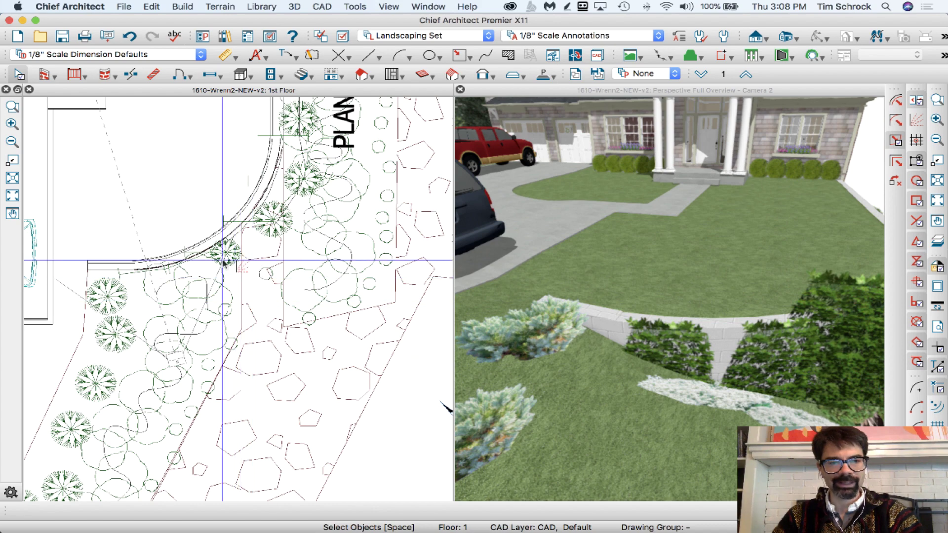
pyautogui.click(614, 340)
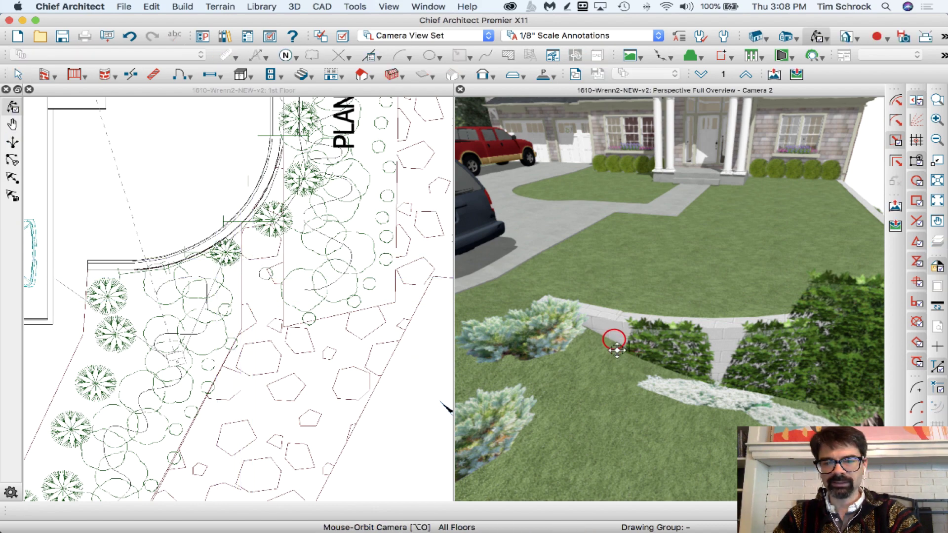
pyautogui.scroll(5, 627, 333)
pyautogui.press('space')
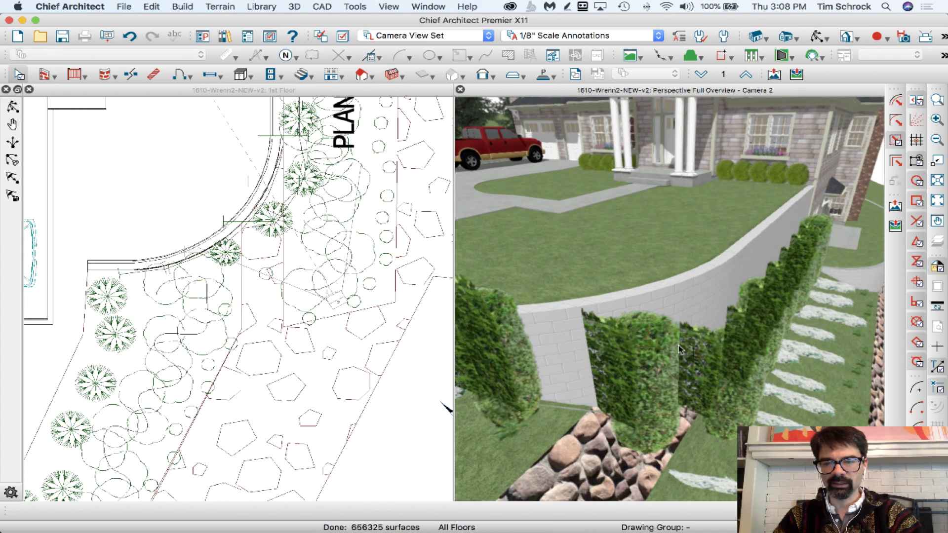
# Open the hedge's distribution path specification and review its label, arrow, line, spline, polyline and distributed object settings.
pyautogui.click(696, 353)
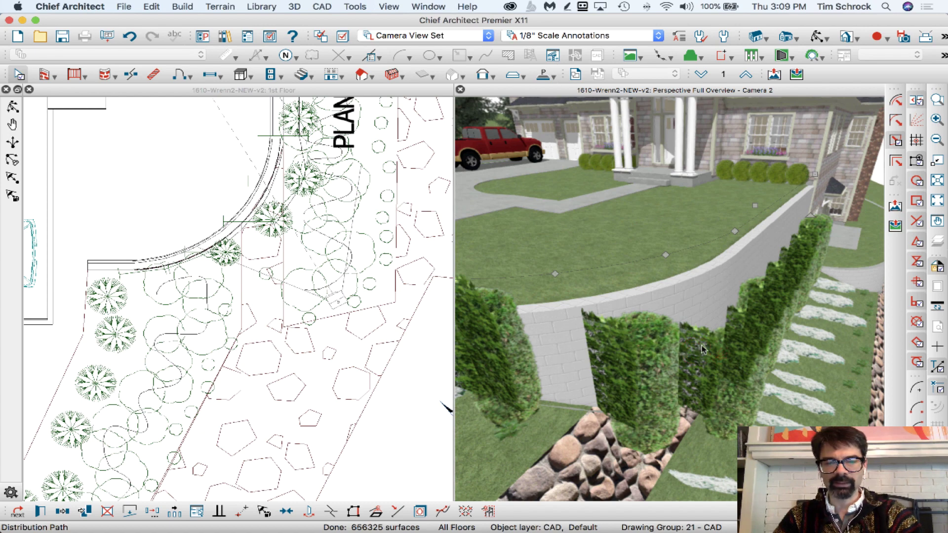
pyautogui.doubleClick(703, 349)
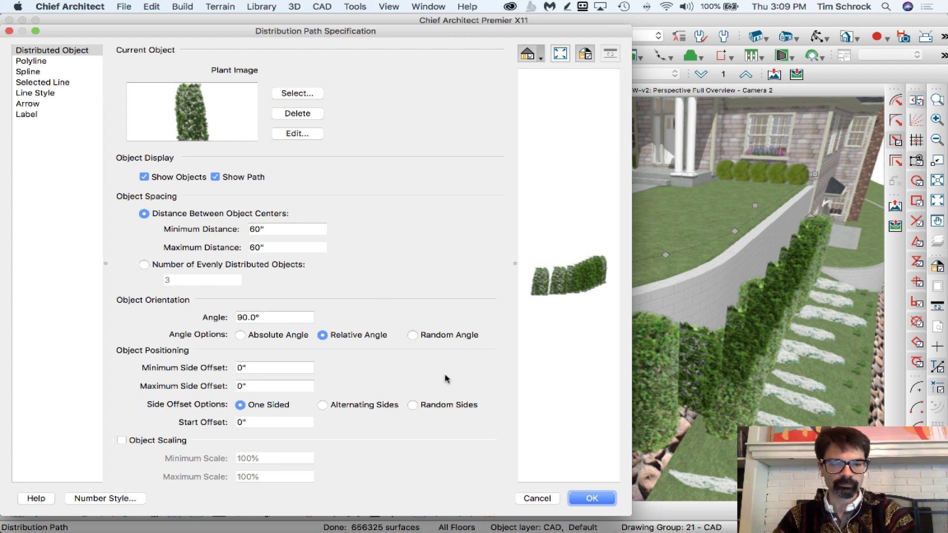
pyautogui.click(56, 114)
pyautogui.click(57, 103)
pyautogui.click(57, 93)
pyautogui.click(59, 84)
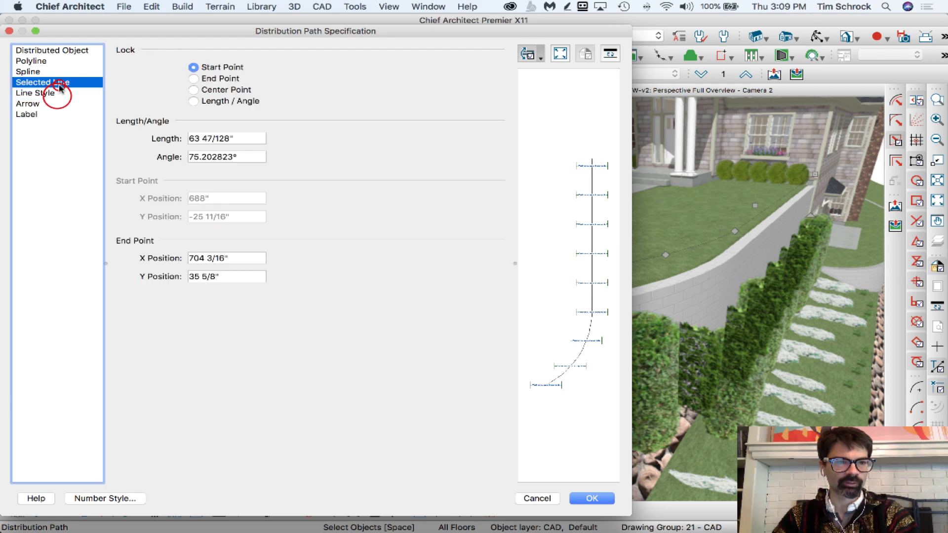
pyautogui.click(60, 72)
pyautogui.click(61, 61)
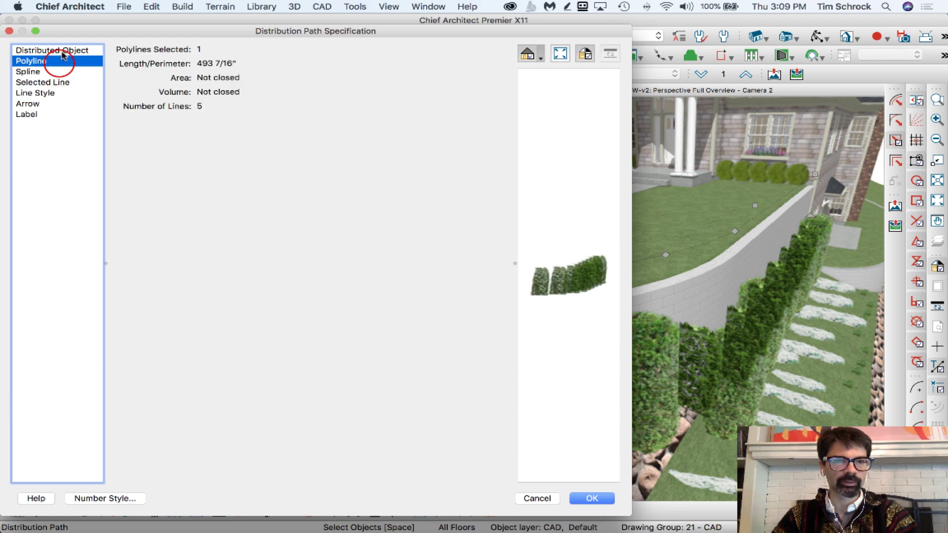
pyautogui.click(63, 52)
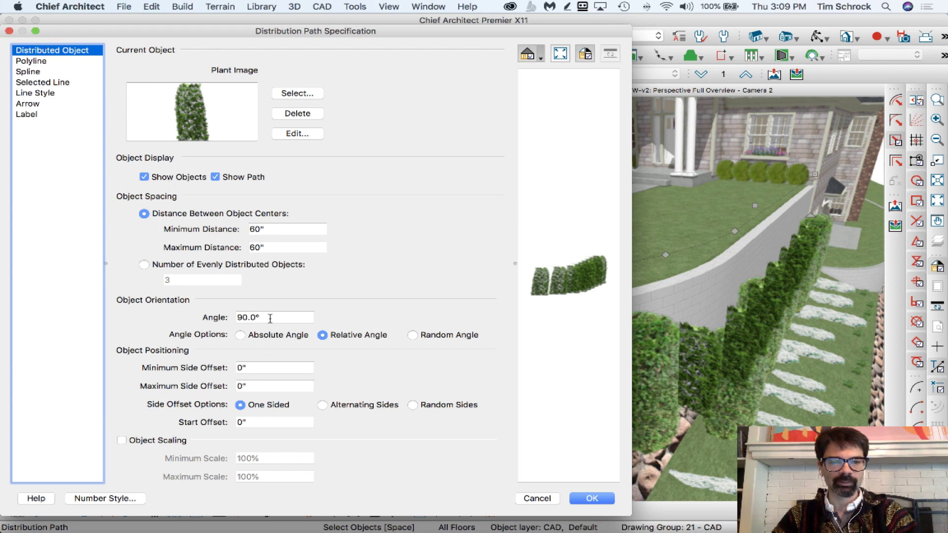
# Change the hedge plants' orientation to Random Angle and apply the settings.
pyautogui.click(285, 318)
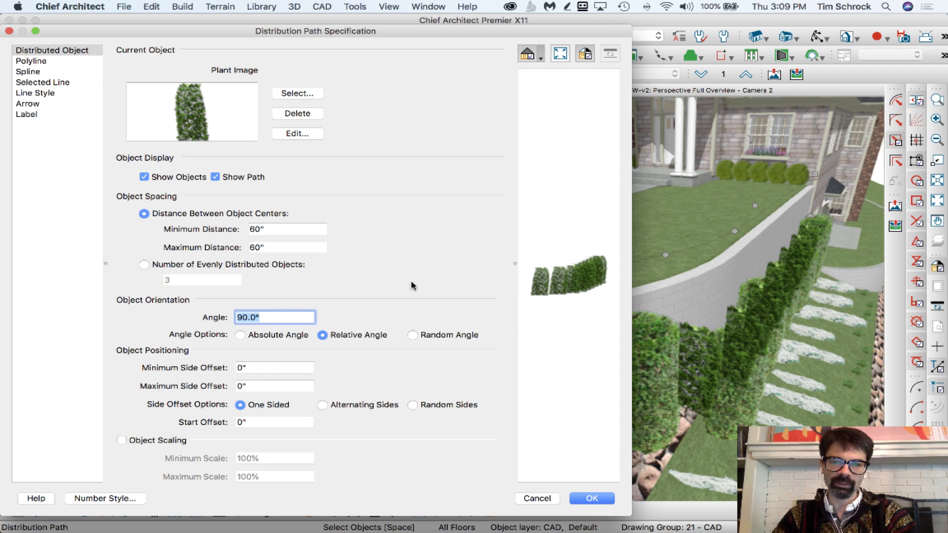
pyautogui.click(247, 335)
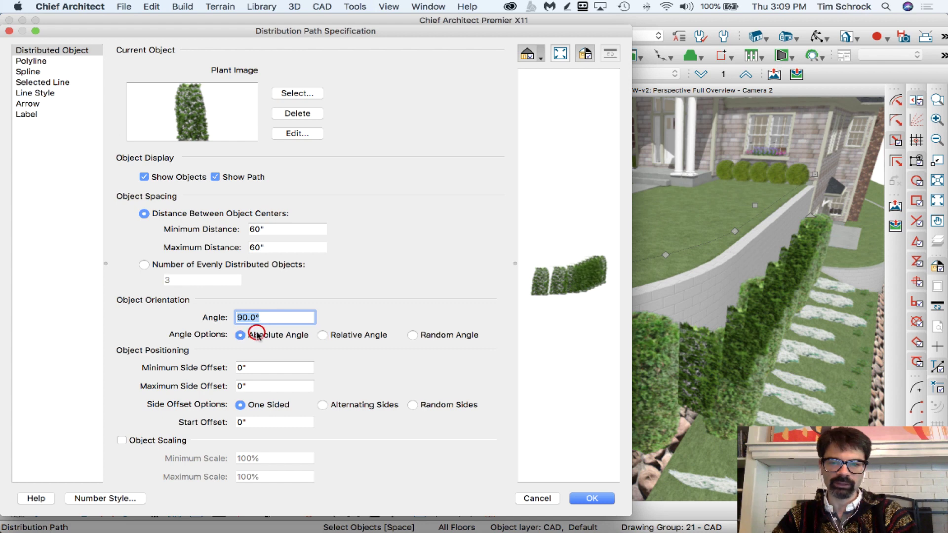
pyautogui.click(341, 336)
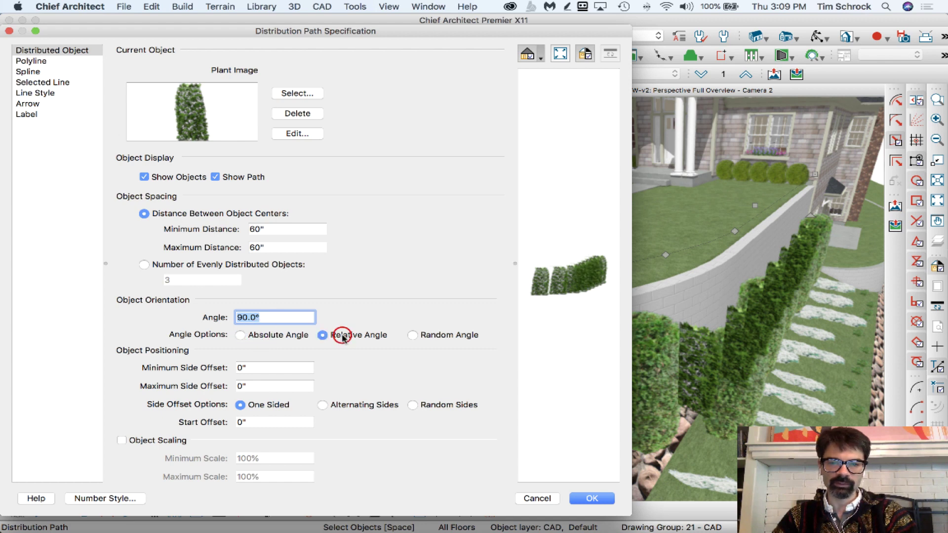
pyautogui.click(445, 335)
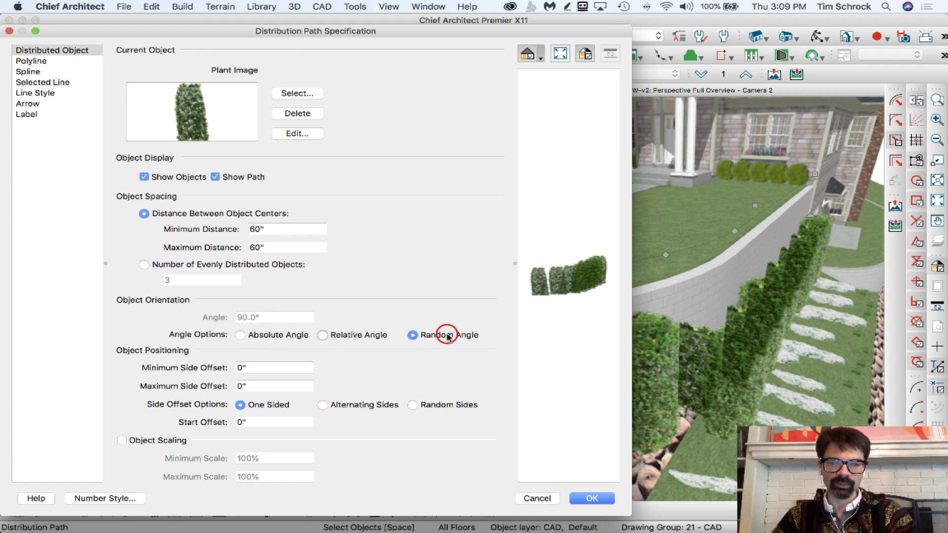
pyautogui.click(592, 499)
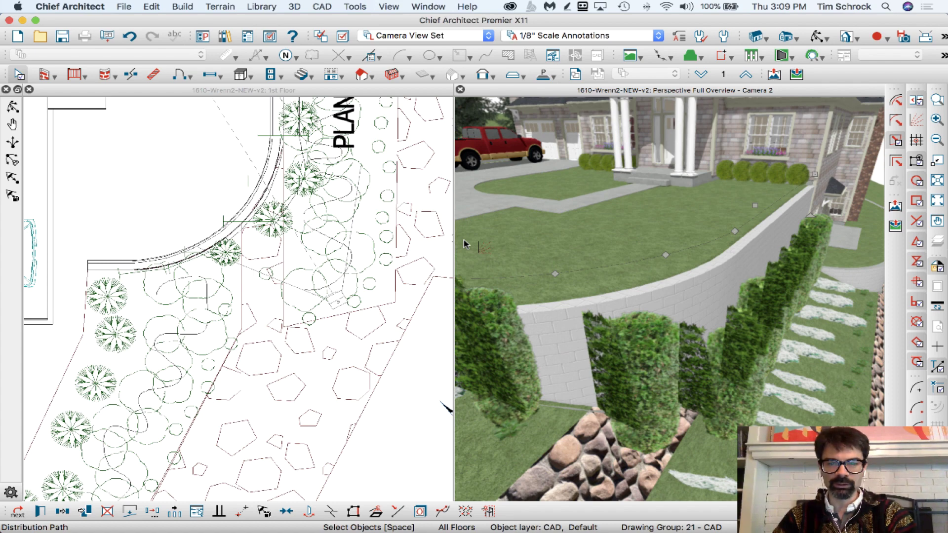
# Examine the reoriented hedge plants near the curved wall in the floor plan and from another angle in the perspective overview.
pyautogui.click(587, 325)
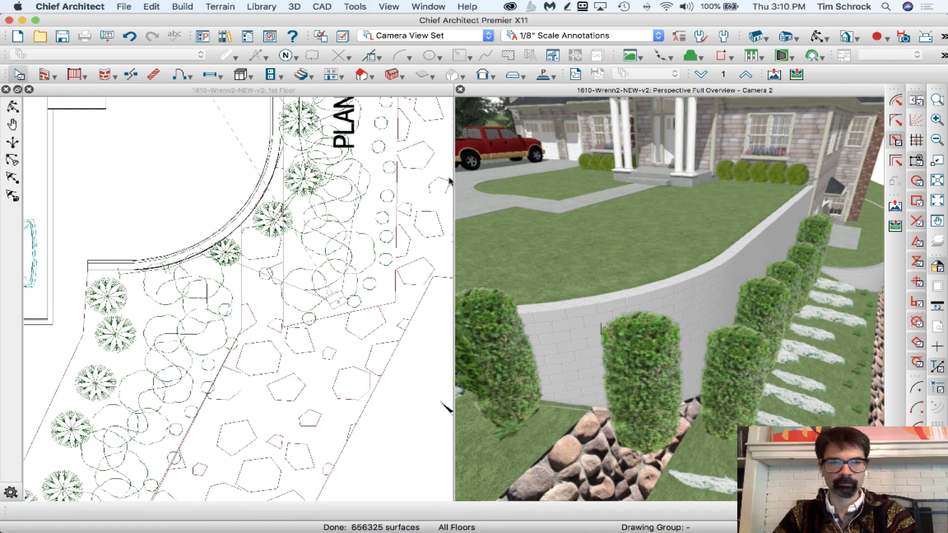
pyautogui.click(329, 93)
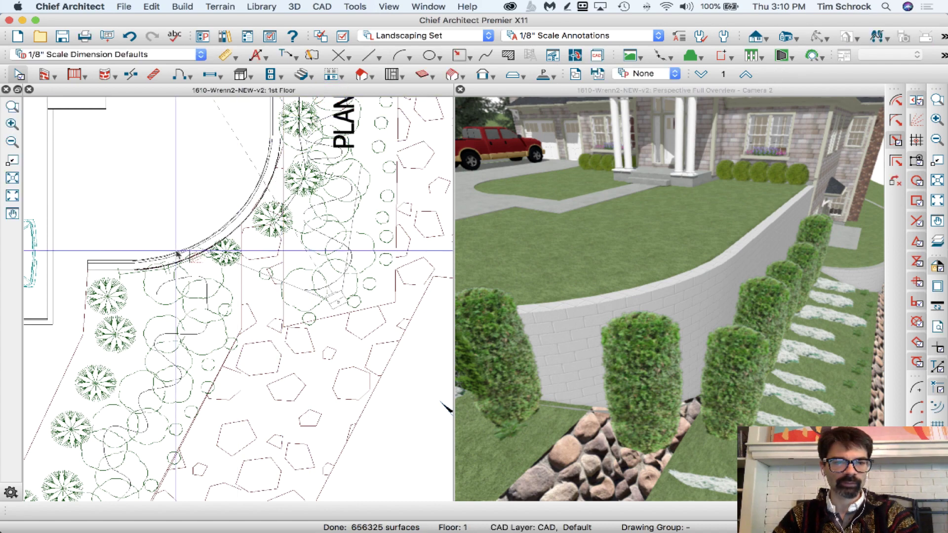
pyautogui.scroll(4, 222, 277)
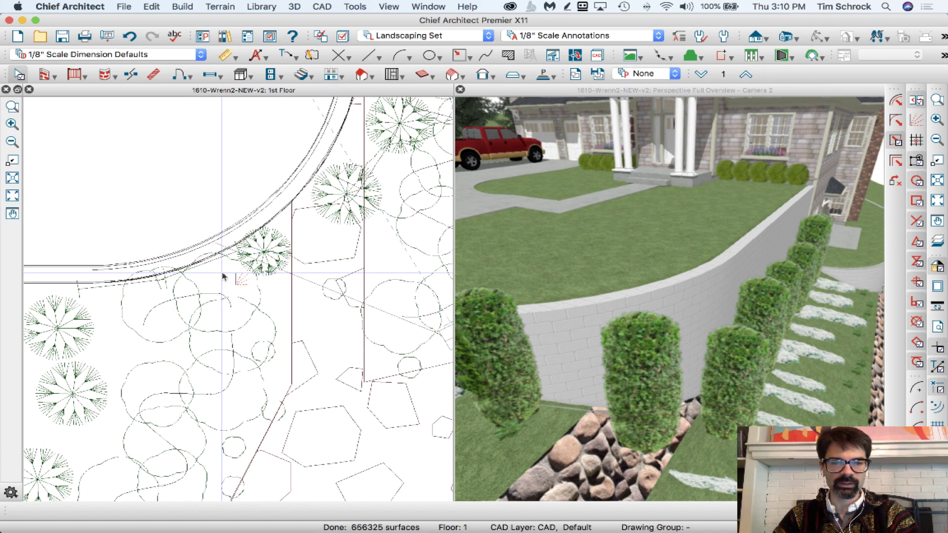
pyautogui.click(599, 269)
pyautogui.press('Escape')
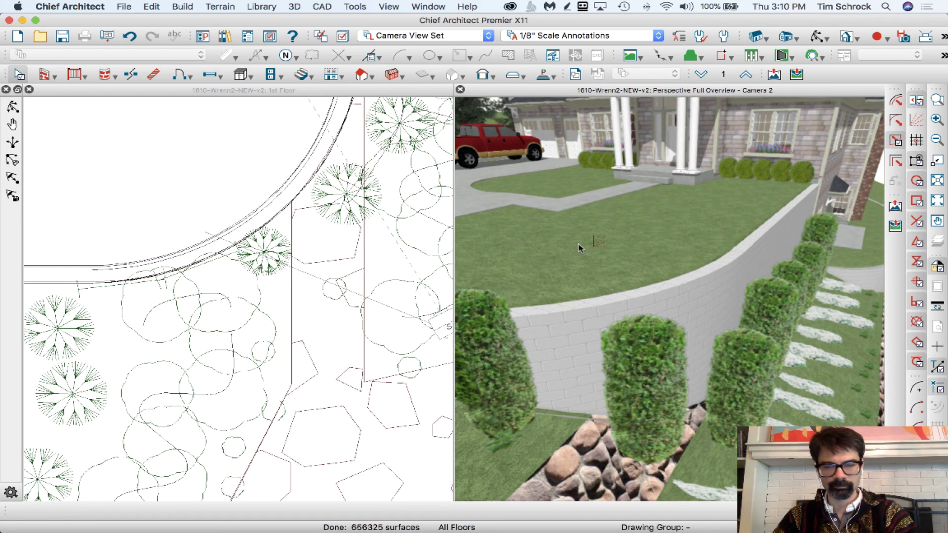
pyautogui.moveTo(579, 254)
pyautogui.mouseDown(button='middle')
pyautogui.moveTo(724, 247)
pyautogui.moveTo(706, 252)
pyautogui.mouseUp(button='middle')
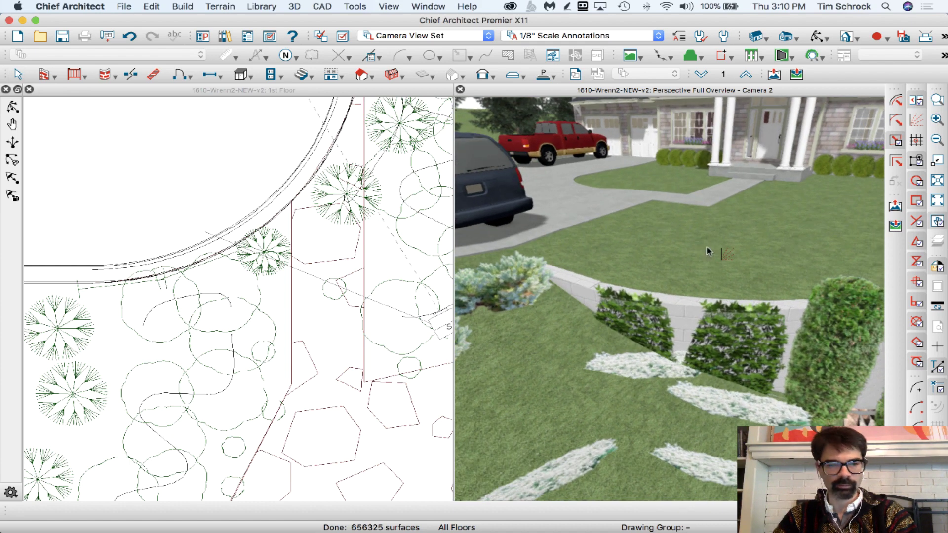
# Open the image specification of a Boston Ivy plant on the curved wall and review its image, transparency and plant information.
pyautogui.click(197, 267)
pyautogui.click(198, 266)
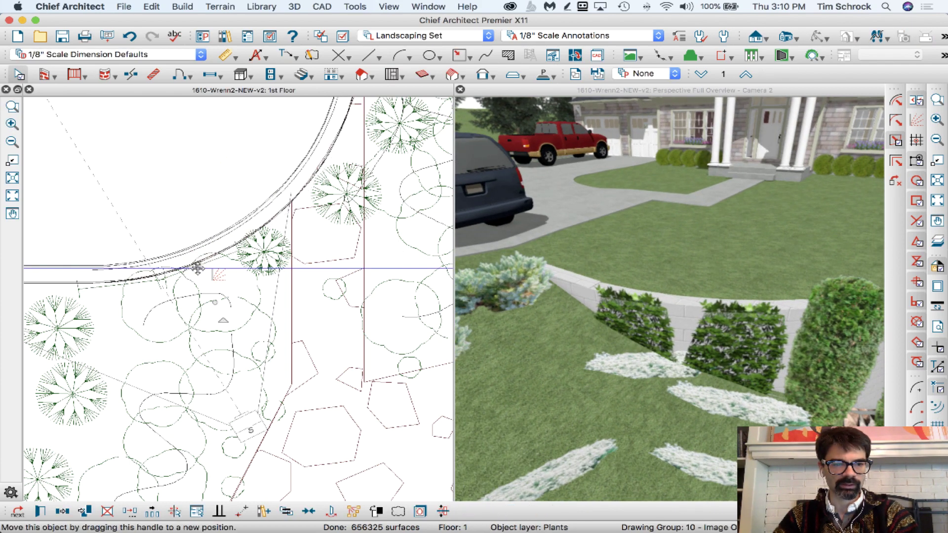
pyautogui.doubleClick(269, 273)
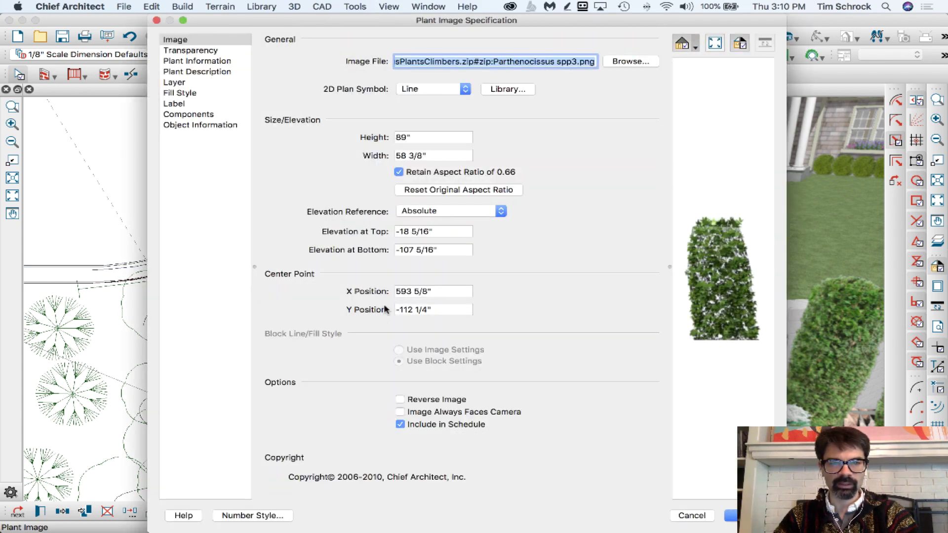
pyautogui.click(217, 61)
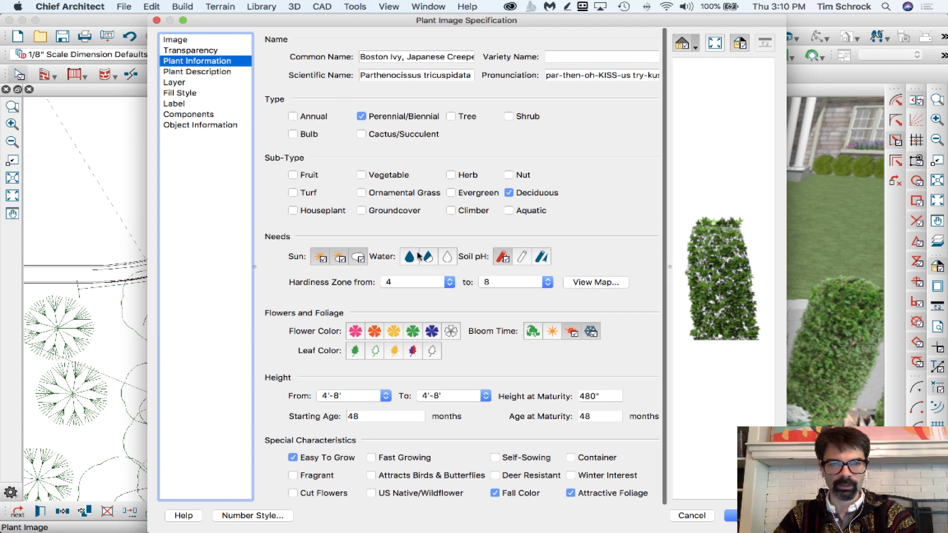
pyautogui.click(215, 51)
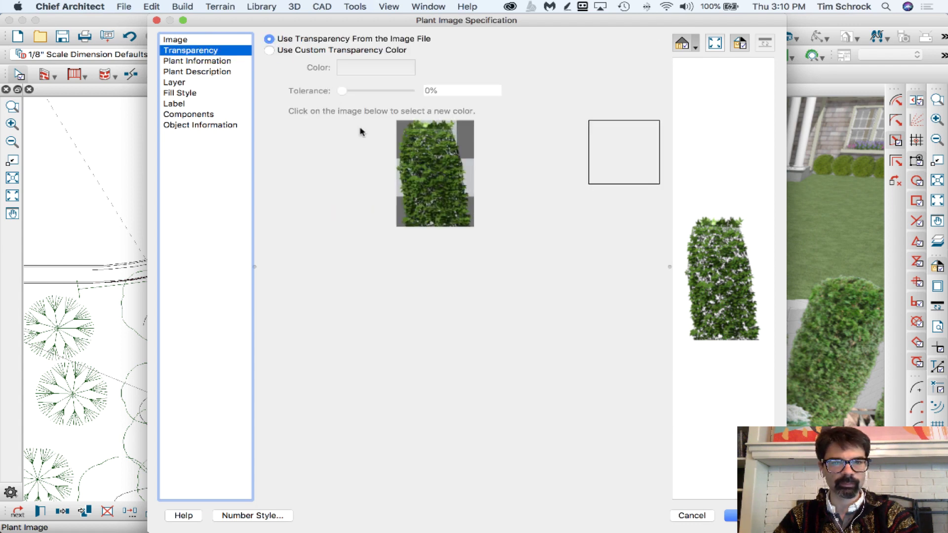
pyautogui.click(218, 40)
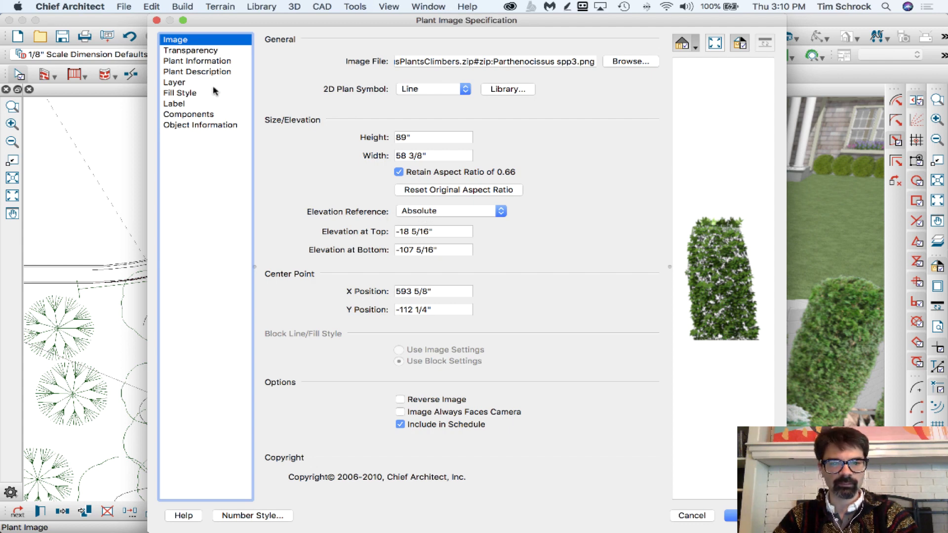
pyautogui.click(216, 51)
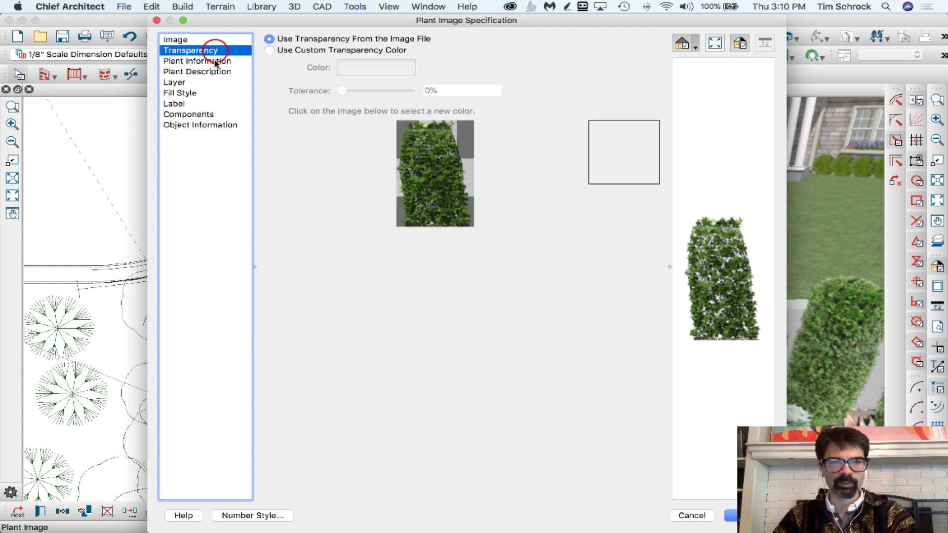
pyautogui.click(216, 61)
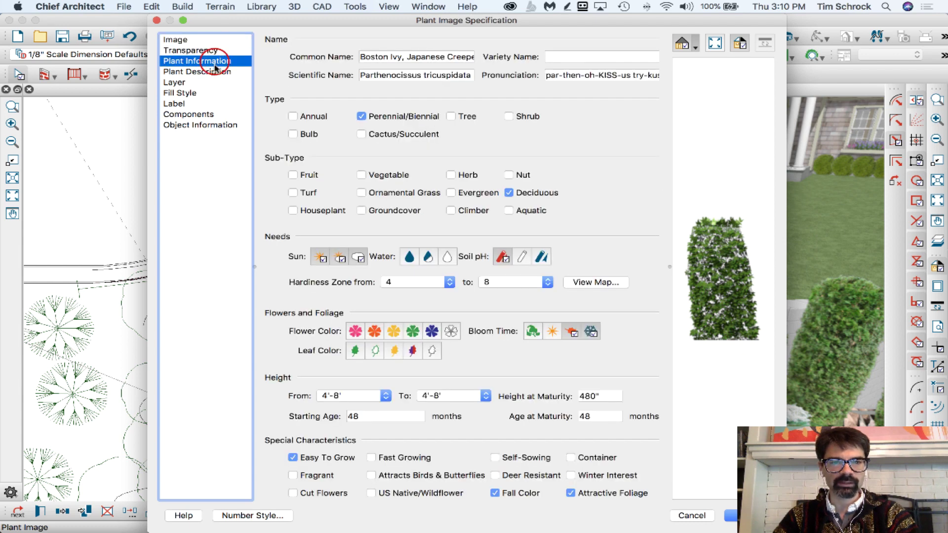
# Review the ivy's plant description, fill style, label, components and object information, recheck its image and transparency settings, and close the specification.
pyautogui.scroll(-1, 342, 336)
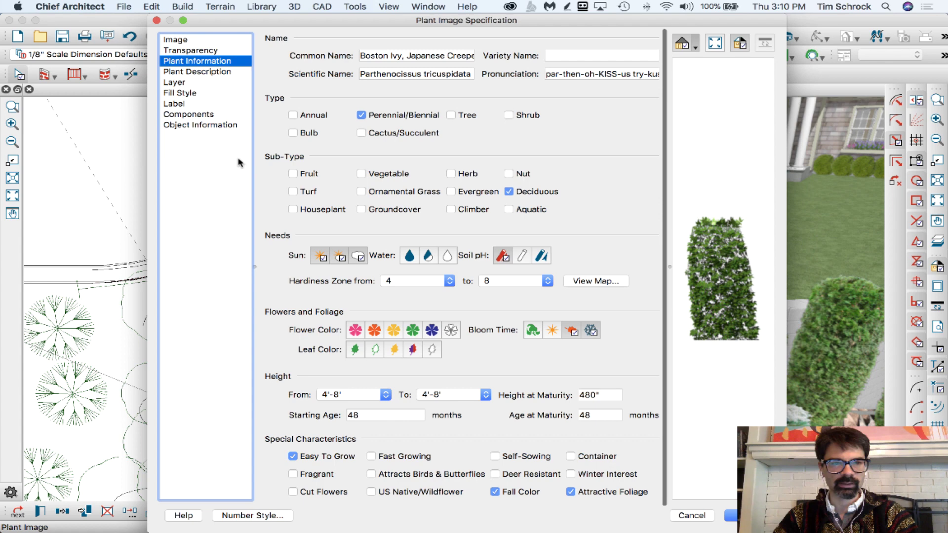
pyautogui.click(220, 70)
pyautogui.click(219, 89)
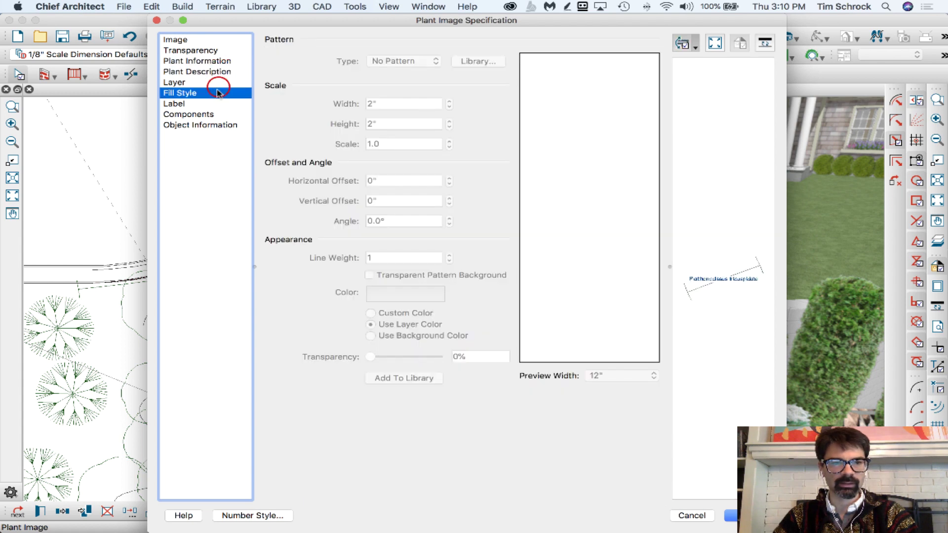
pyautogui.click(216, 103)
pyautogui.click(216, 113)
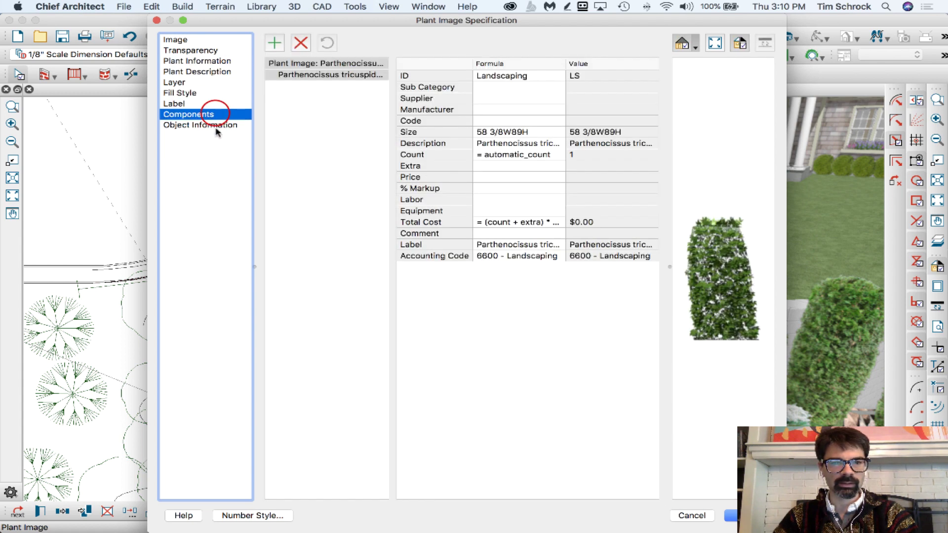
pyautogui.click(216, 124)
pyautogui.click(203, 49)
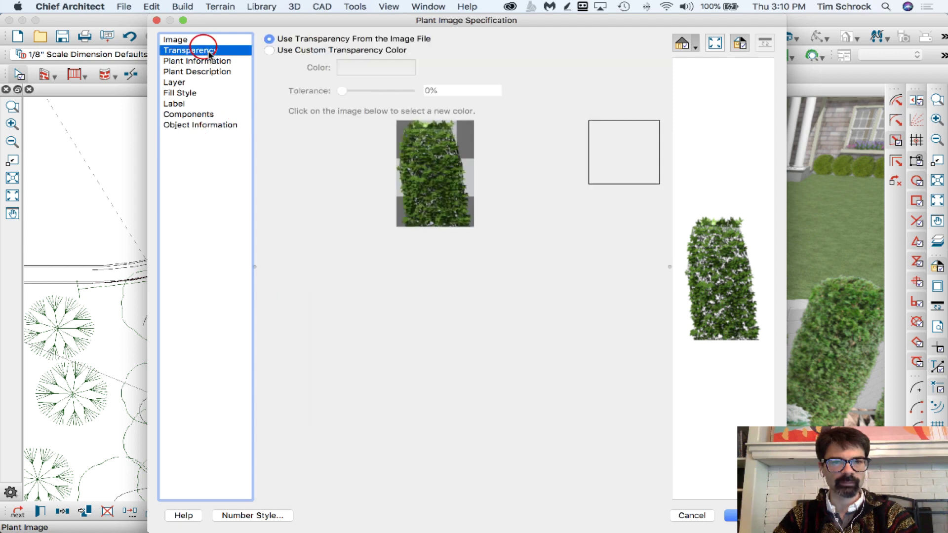
pyautogui.click(211, 60)
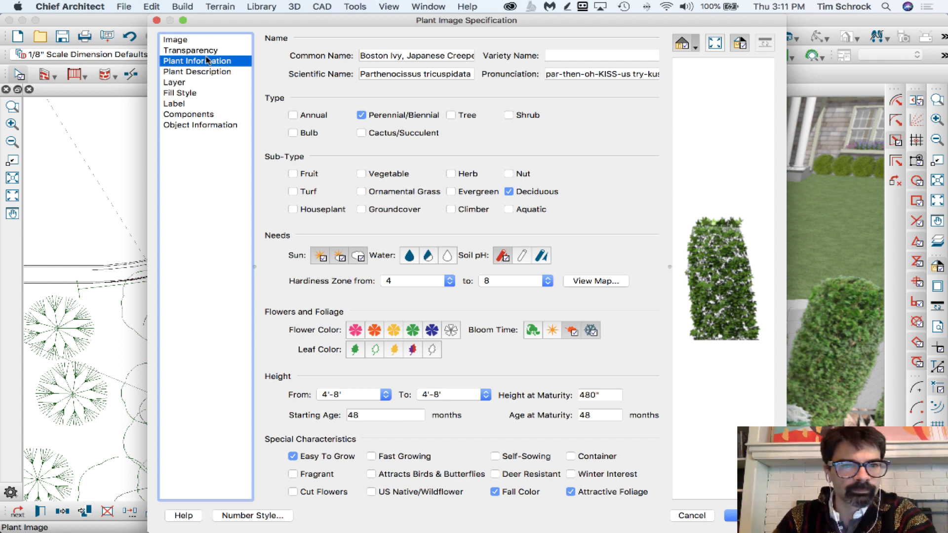
pyautogui.click(208, 50)
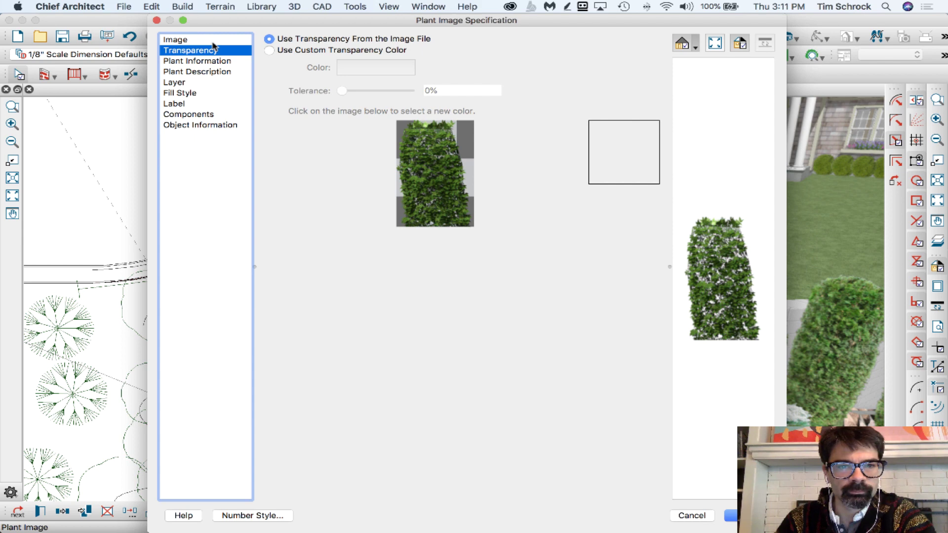
pyautogui.click(214, 39)
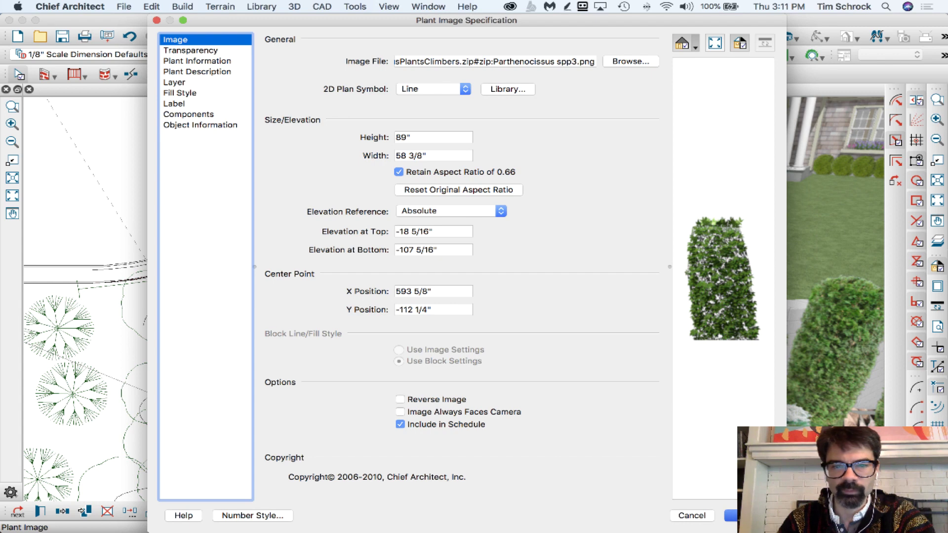
pyautogui.click(731, 515)
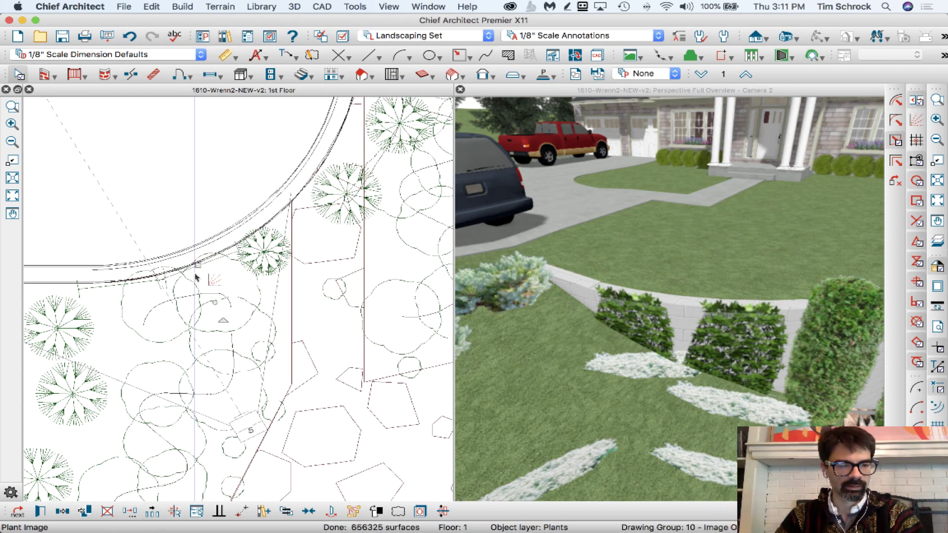
# Rotate the ivy plant at the middle of the curved wall so it runs along the wall face.
pyautogui.click(62, 512)
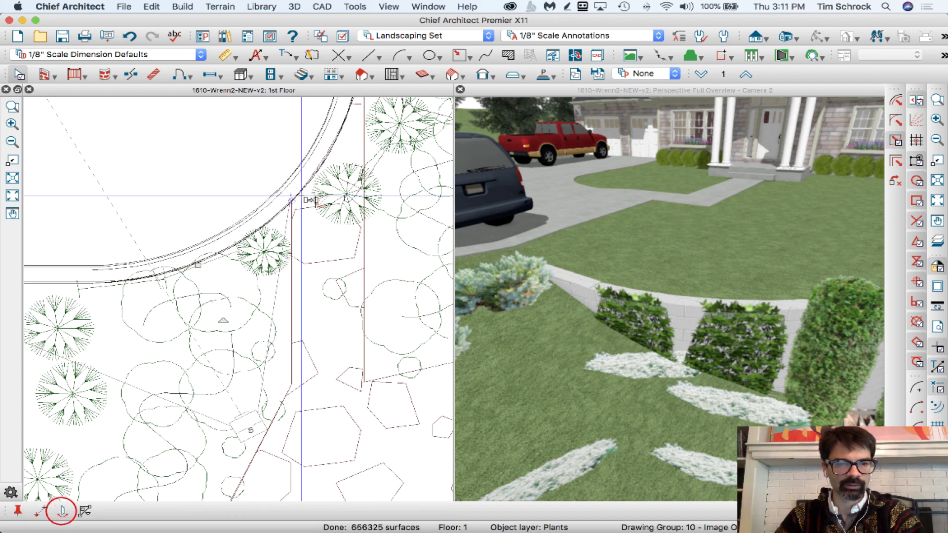
pyautogui.click(293, 204)
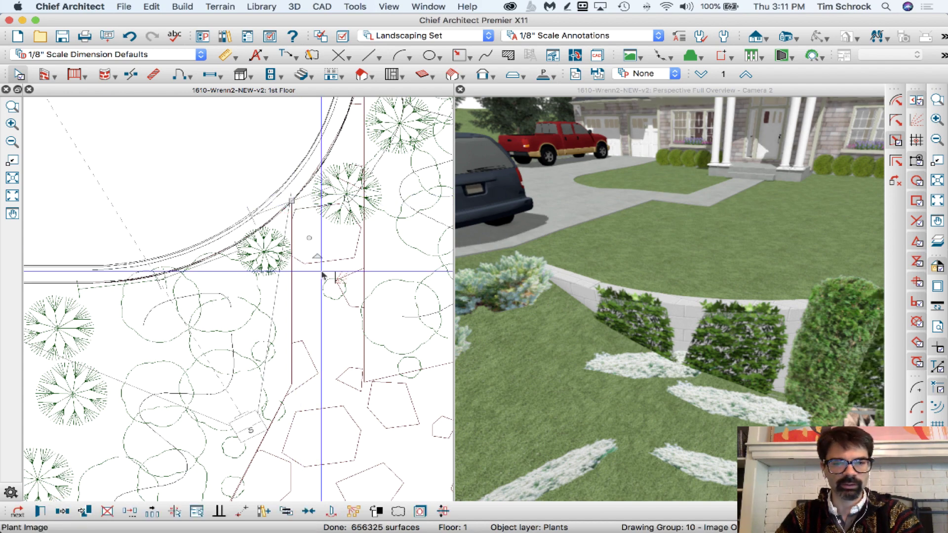
pyautogui.moveTo(318, 257); pyautogui.dragTo(346, 248)
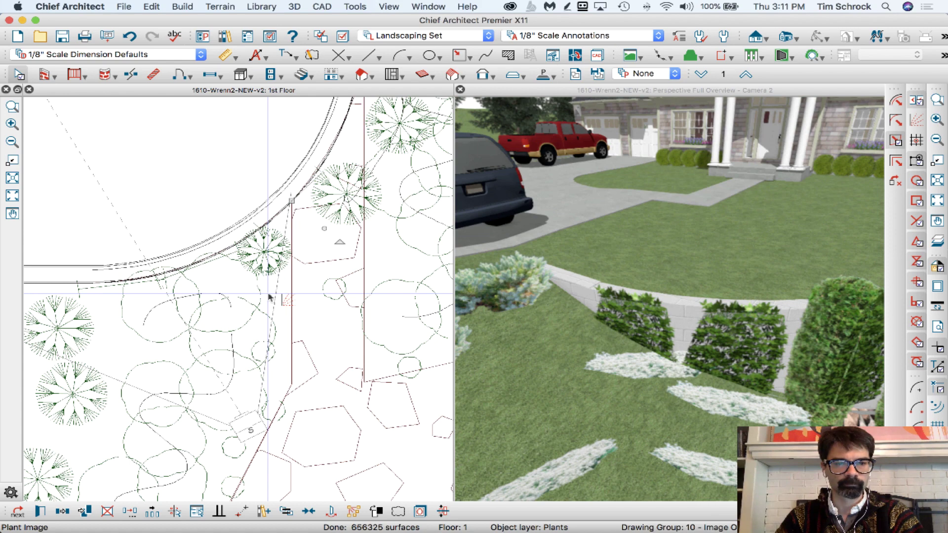
pyautogui.press('Escape')
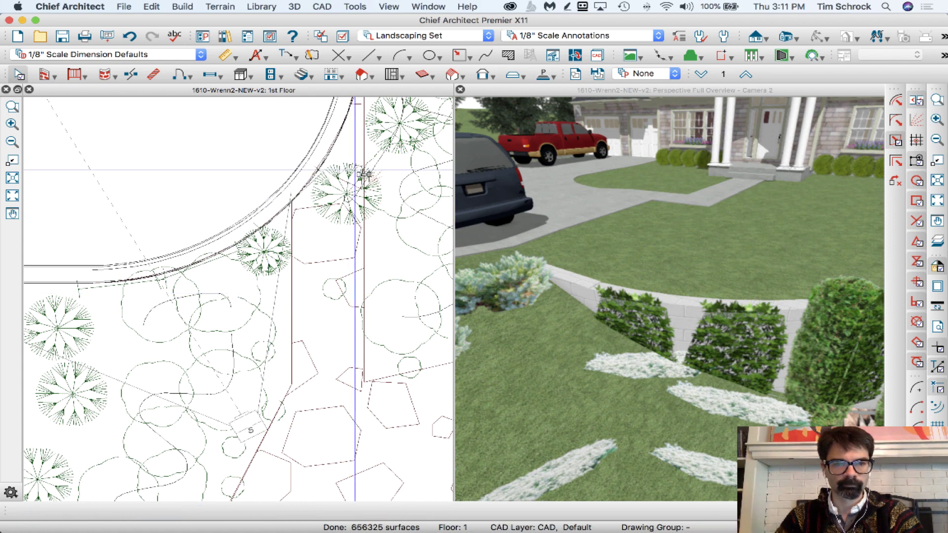
# Rotate the ivy plants at the upper end of the curve and beside the straight wall so they line up with the wall.
pyautogui.click(359, 137)
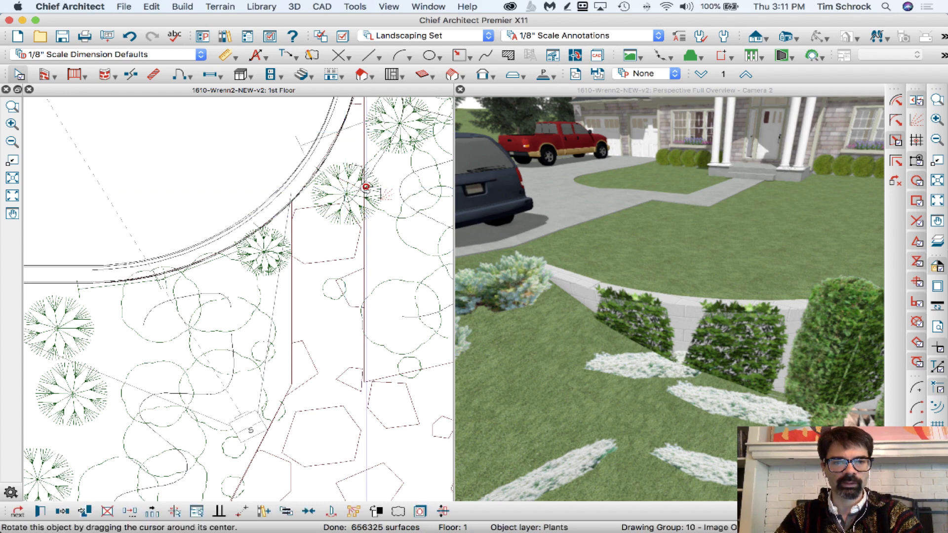
pyautogui.moveTo(367, 193); pyautogui.dragTo(414, 158)
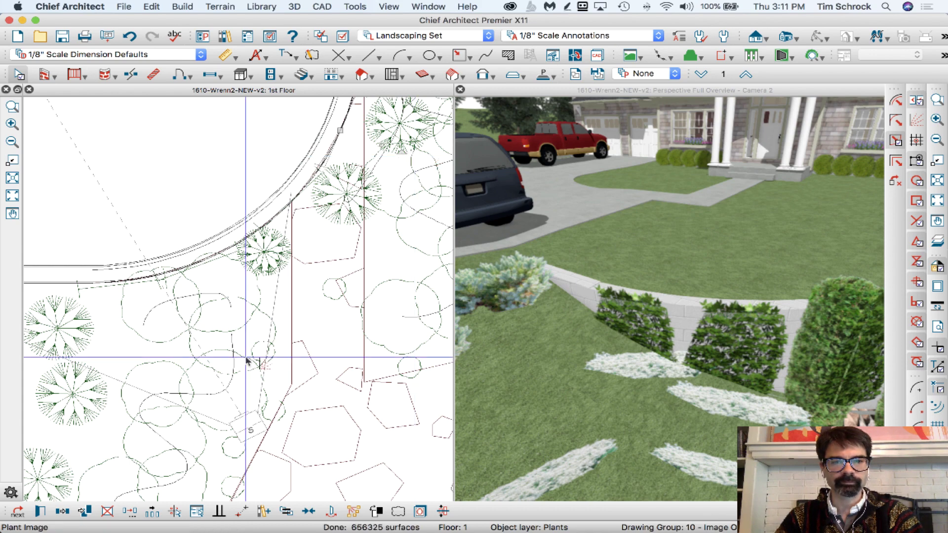
pyautogui.scroll(-3, 239, 380)
pyautogui.scroll(3, 239, 381)
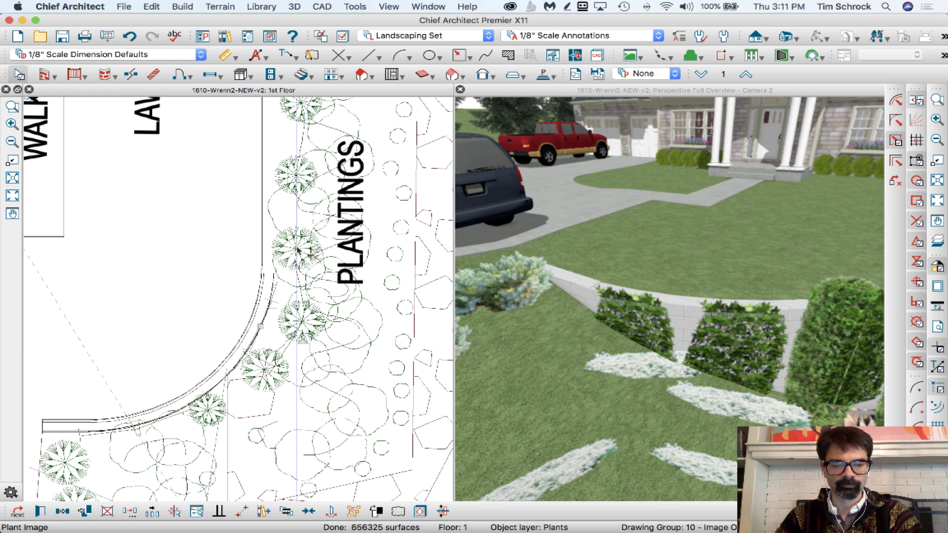
pyautogui.press('Escape')
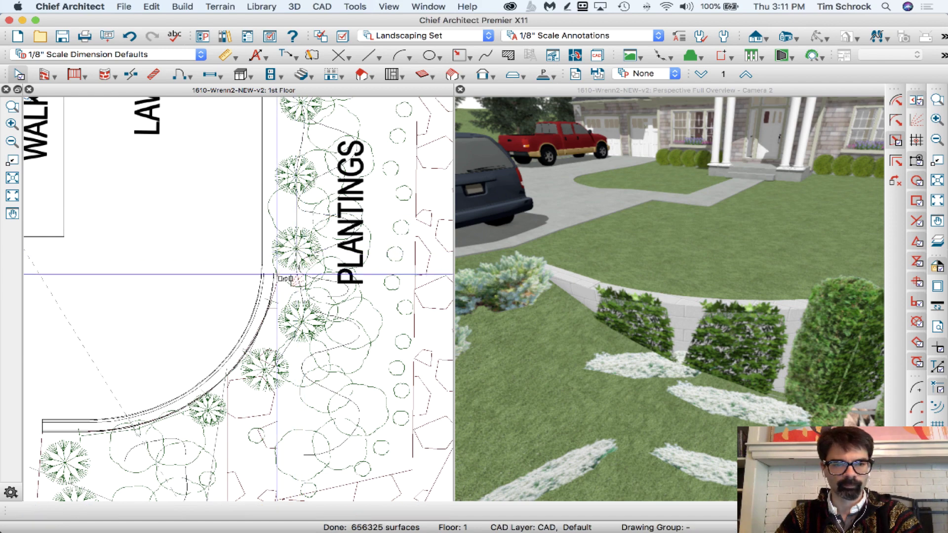
pyautogui.click(278, 214)
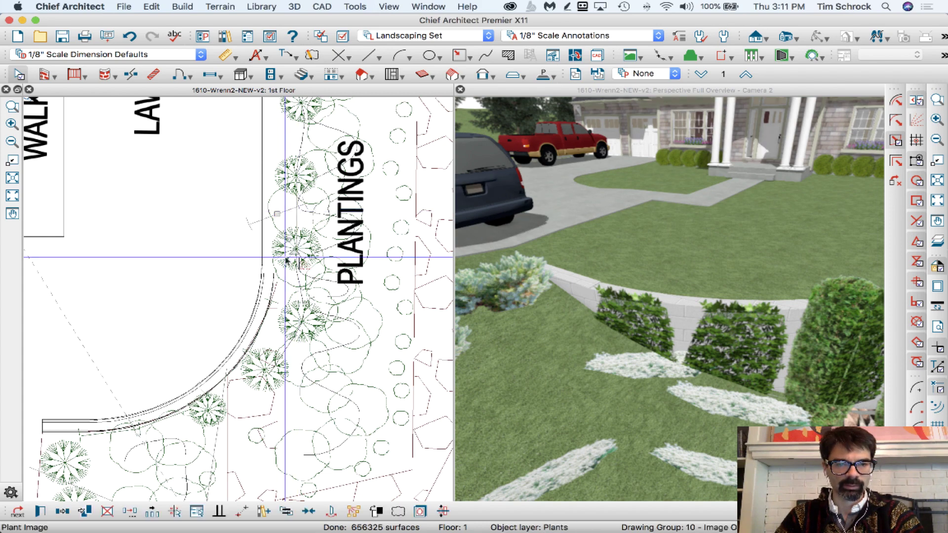
pyautogui.moveTo(293, 252); pyautogui.dragTo(331, 215)
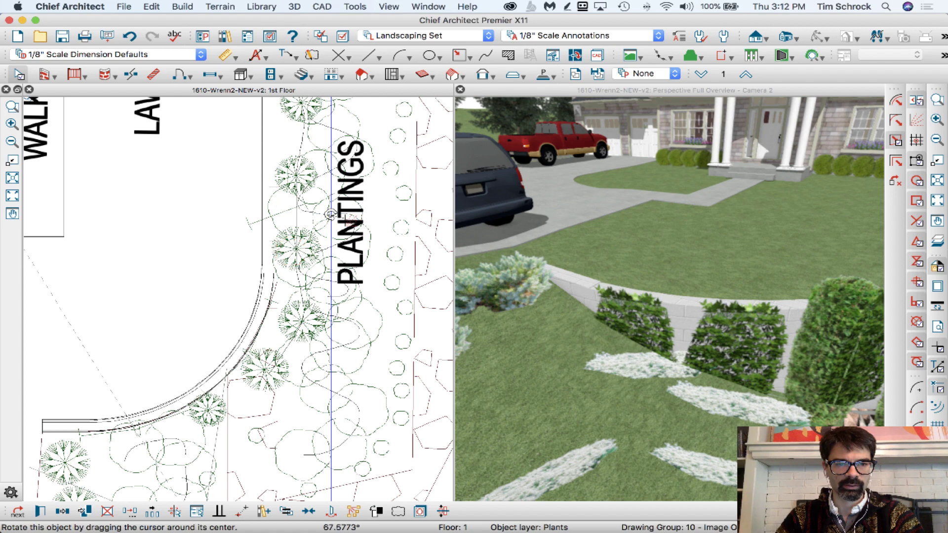
# Examine the rotated ivy plants and hedge along the retaining wall from several angles in the perspective overview.
pyautogui.click(704, 255)
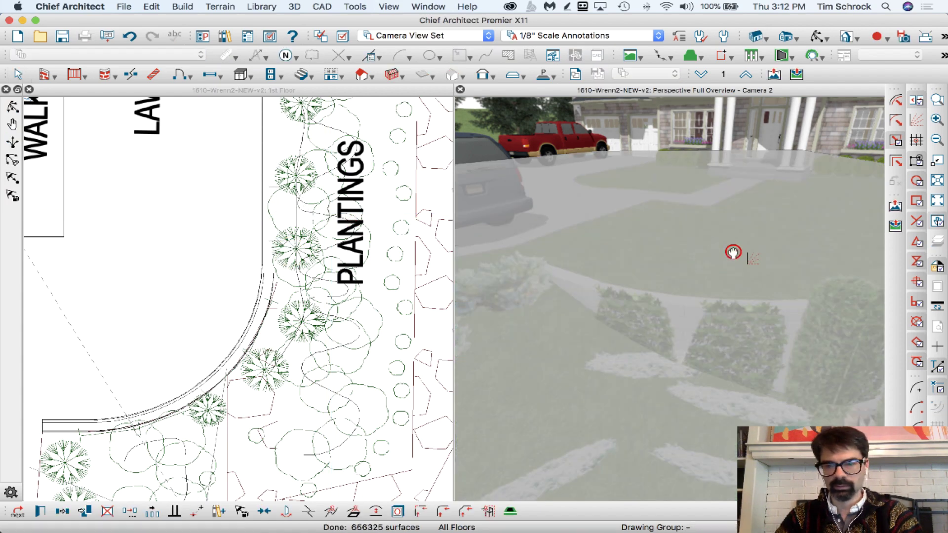
pyautogui.moveTo(732, 253); pyautogui.dragTo(683, 263, button='middle')
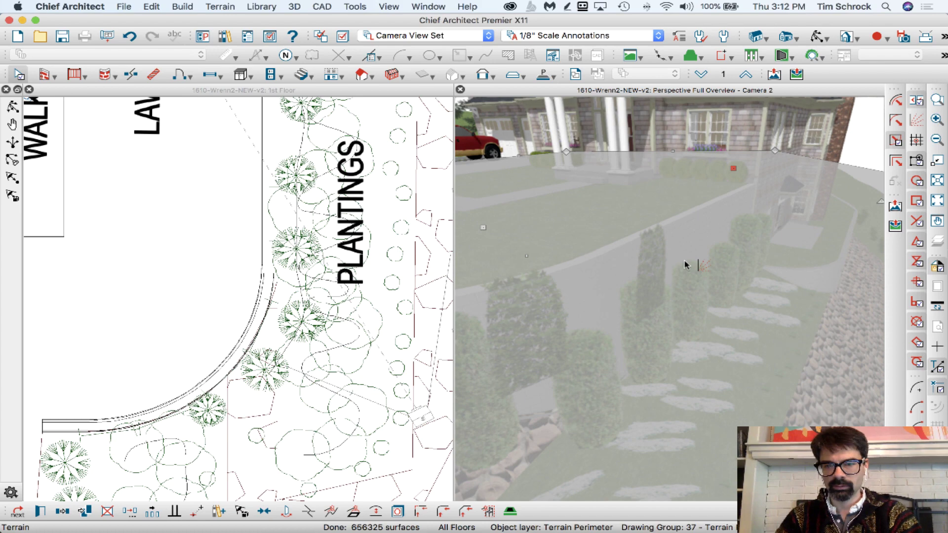
pyautogui.click(685, 261)
pyautogui.click(818, 37)
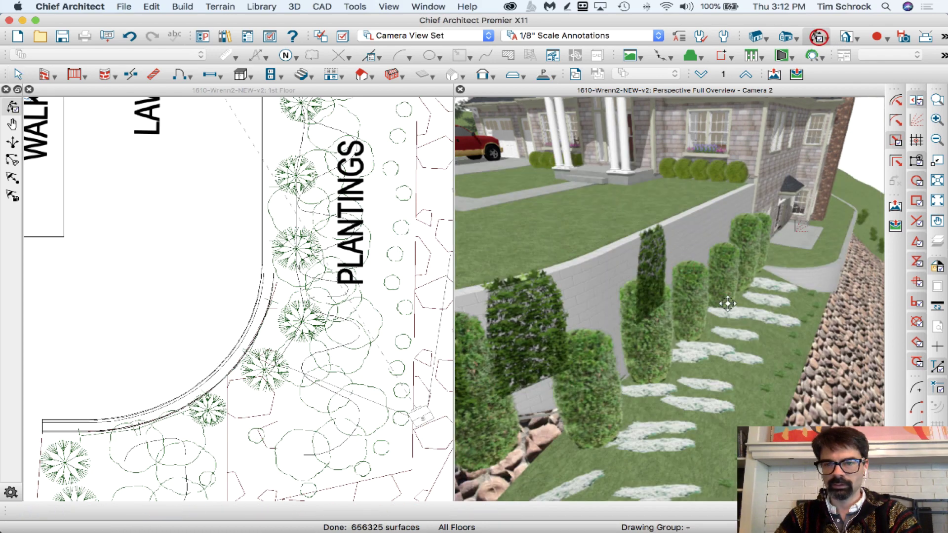
pyautogui.moveTo(718, 302); pyautogui.dragTo(726, 297)
pyautogui.scroll(-3, 766, 306)
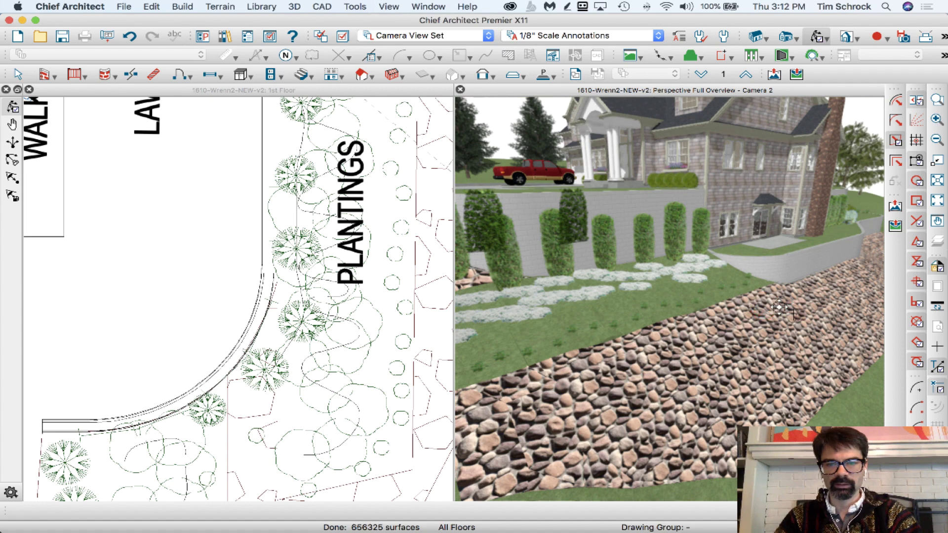
pyautogui.scroll(-3, 775, 307)
pyautogui.scroll(5, 723, 307)
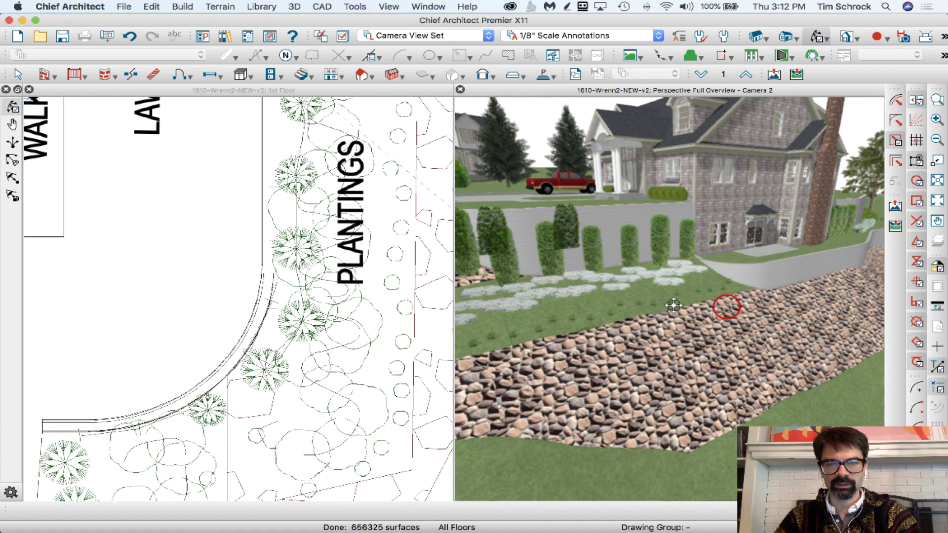
pyautogui.moveTo(573, 262); pyautogui.dragTo(543, 259)
# Set the height of the ivy plant against the straight retaining wall to 120" with its aspect ratio retained.
pyautogui.press('space')
pyautogui.click(622, 242)
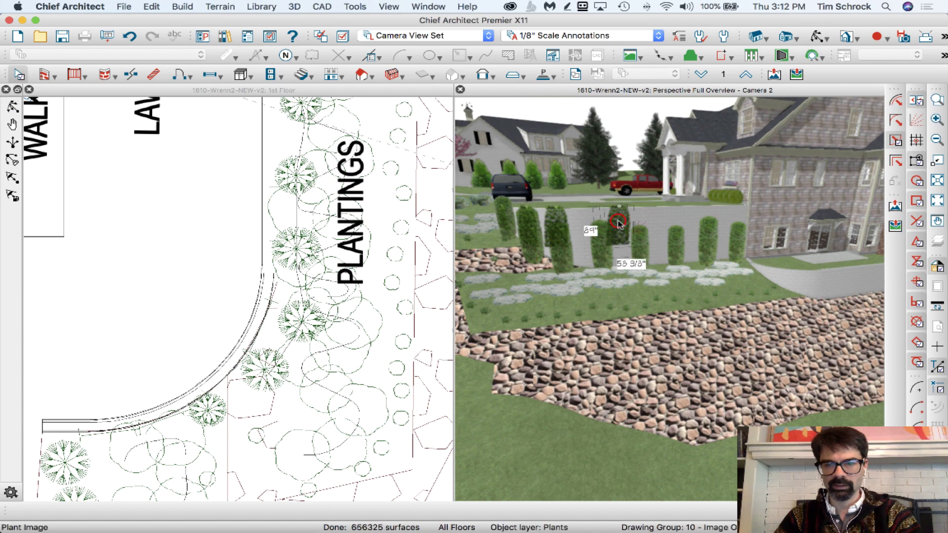
pyautogui.click(622, 243)
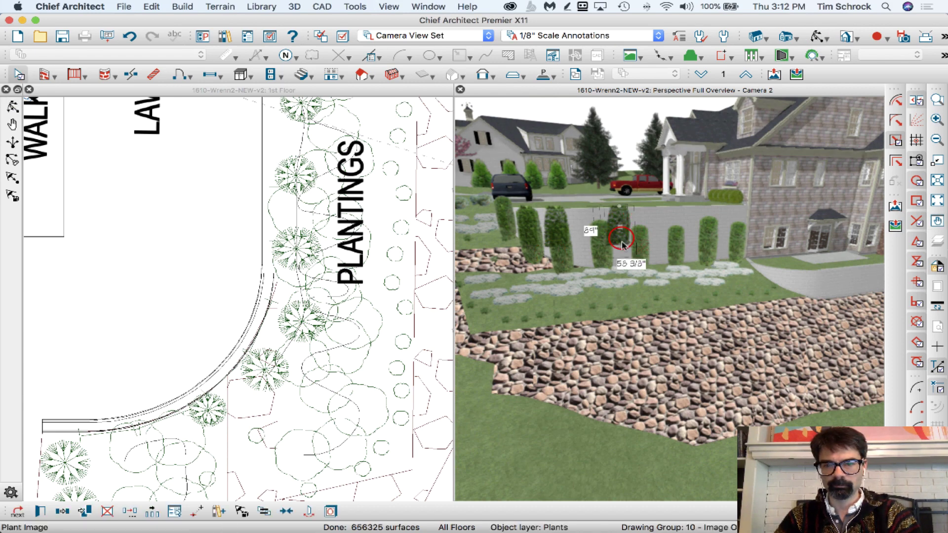
pyautogui.doubleClick(622, 245)
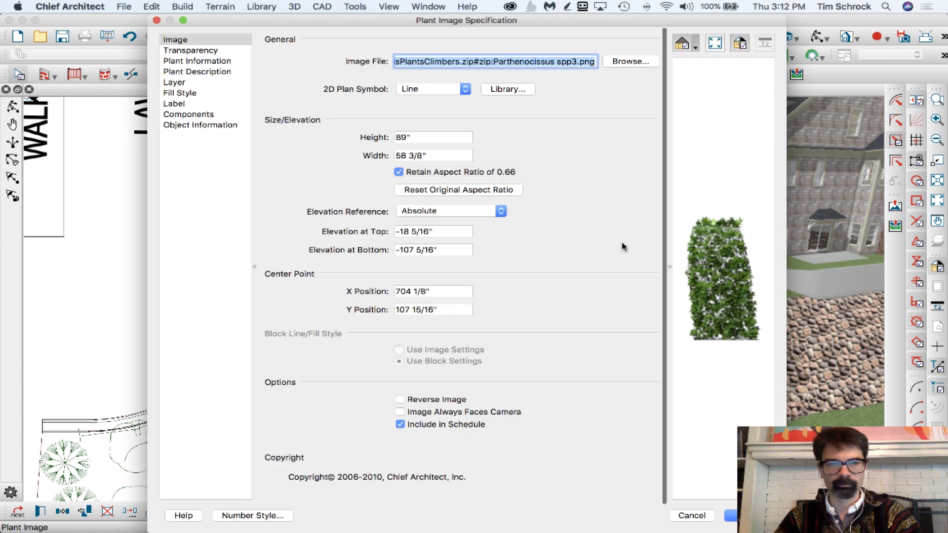
pyautogui.click(436, 136)
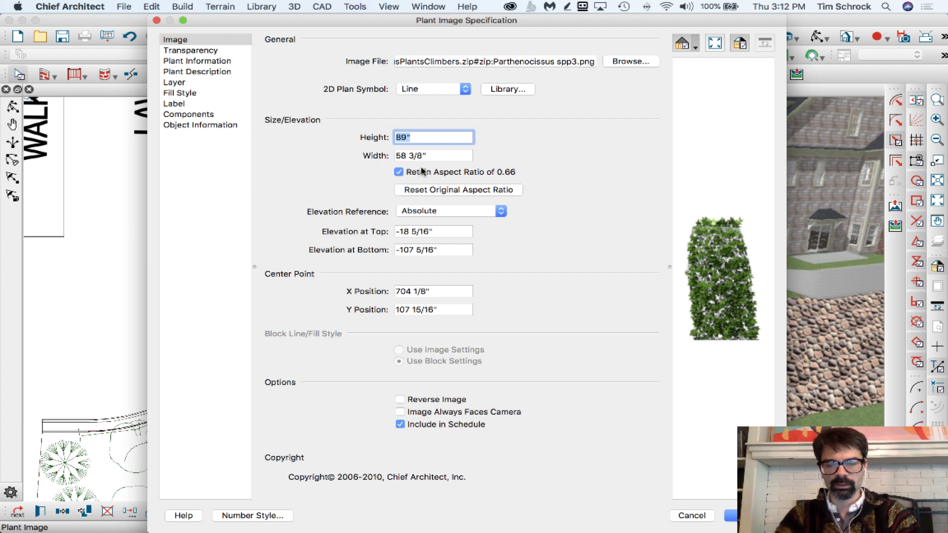
pyautogui.write('120')
pyautogui.press('Tab')
pyautogui.press('Return')
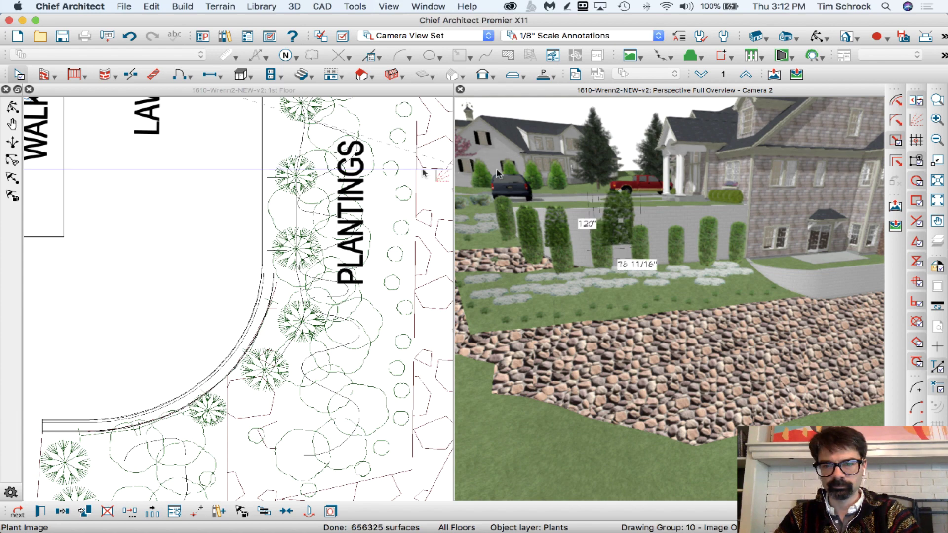
# Lower the enlarged ivy plant on the straight retaining wall towards the ground at the wall's base.
pyautogui.moveTo(620, 225); pyautogui.dragTo(621, 235)
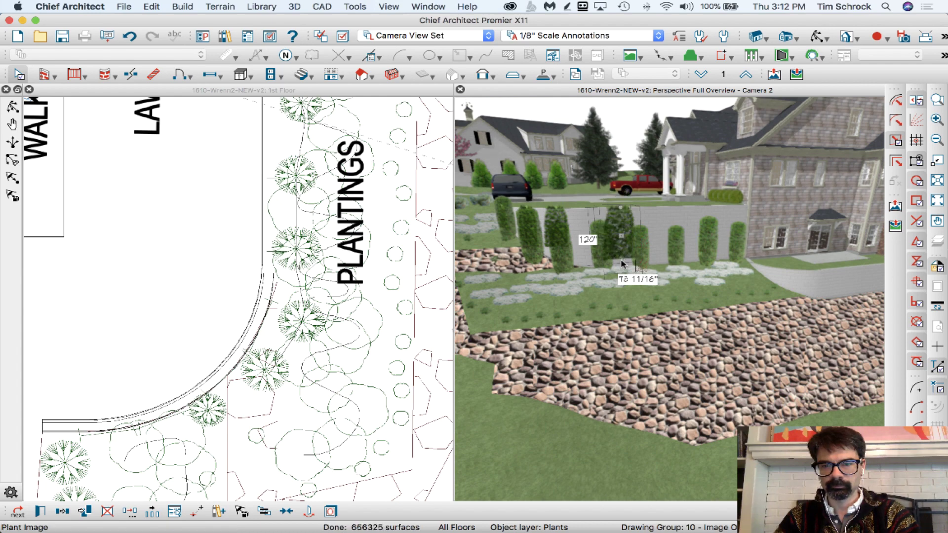
pyautogui.moveTo(621, 207); pyautogui.dragTo(622, 196)
pyautogui.press('Escape')
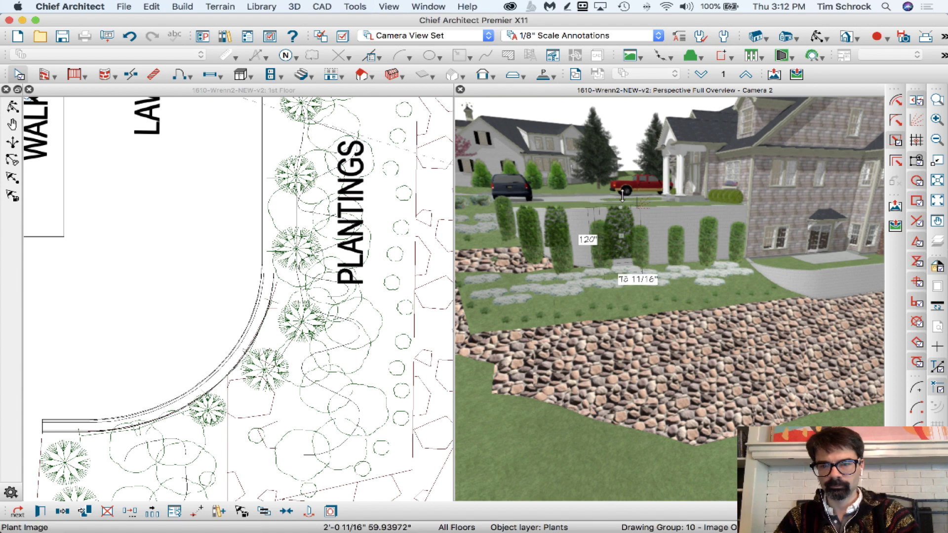
# Set the ivy plant's height on the straight wall to 144" without retaining its aspect ratio.
pyautogui.doubleClick(623, 200)
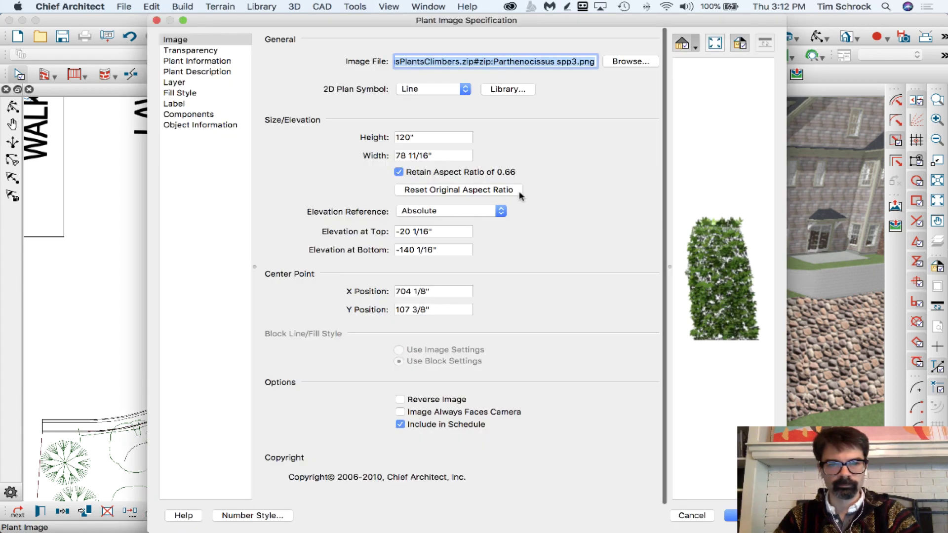
pyautogui.click(403, 172)
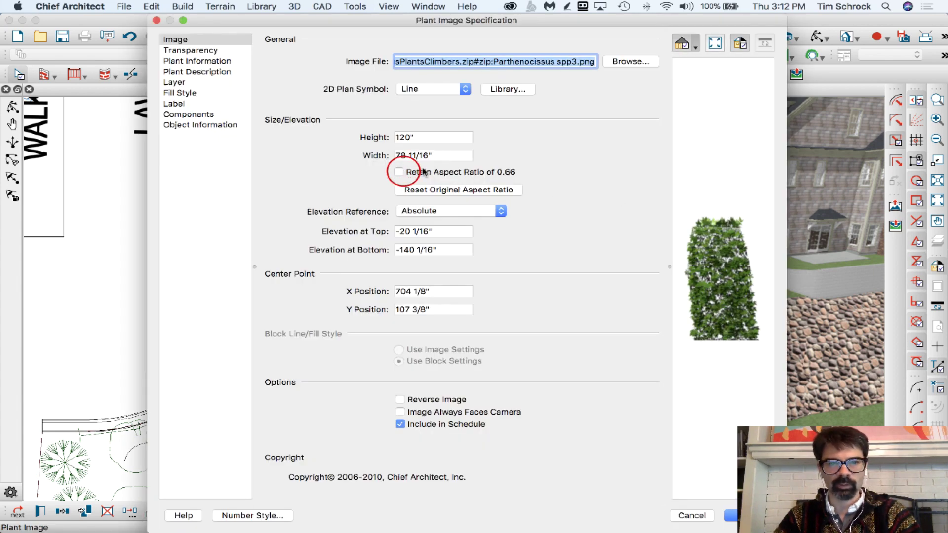
pyautogui.click(408, 138)
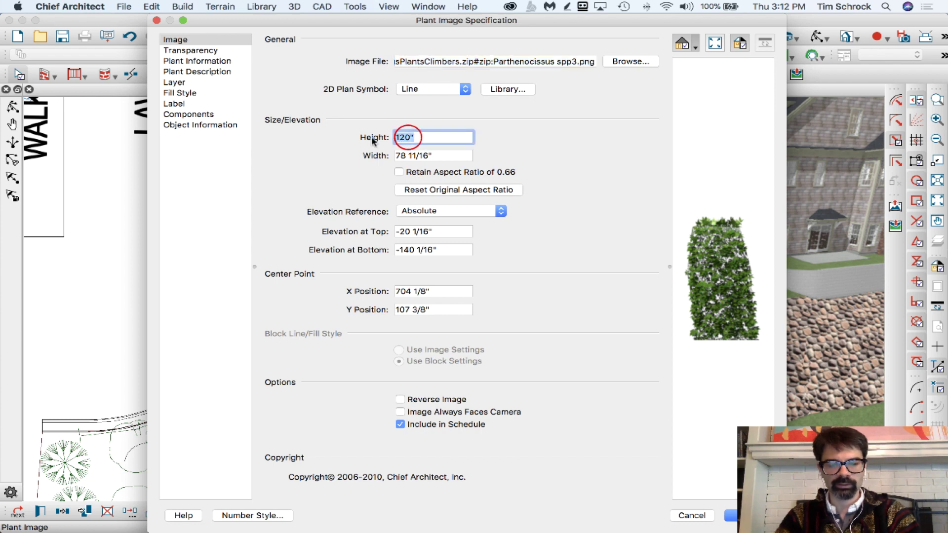
pyautogui.write('144')
pyautogui.press('Tab')
pyautogui.press('Return')
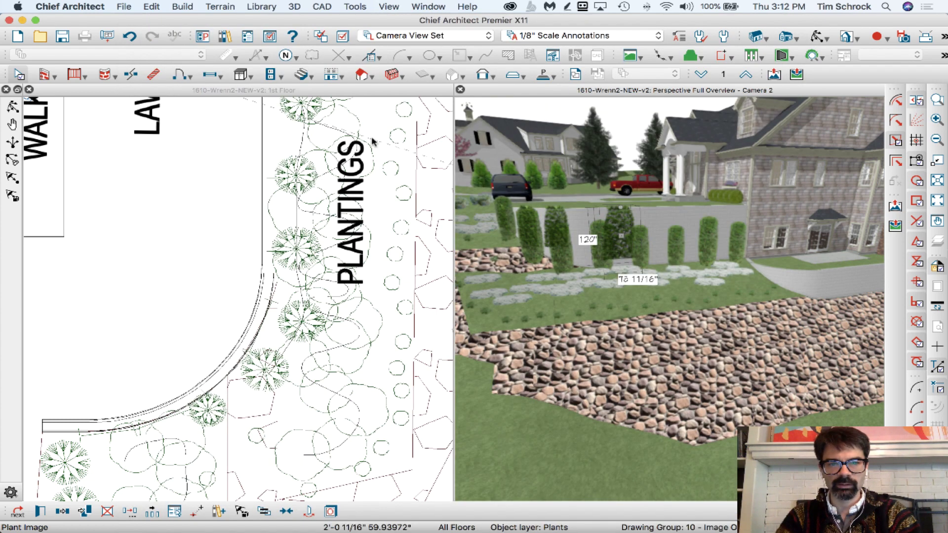
pyautogui.doubleClick(403, 171)
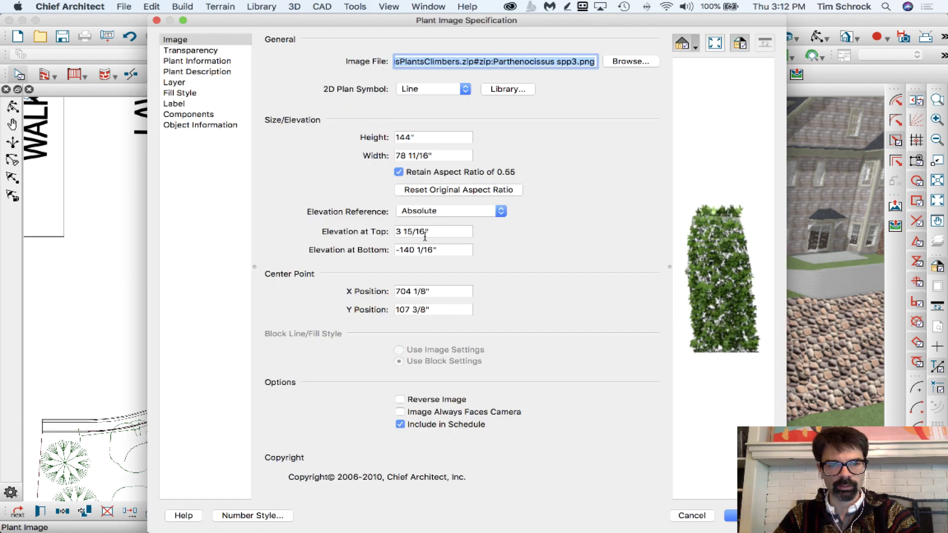
pyautogui.click(412, 252)
pyautogui.press('Return')
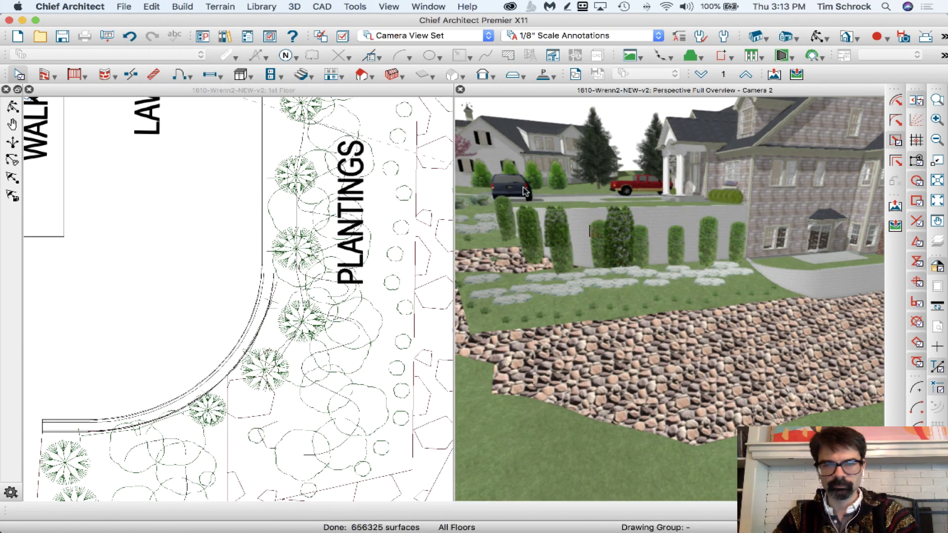
# Set the height of the ivy plant at the upper end of the wall's curve to 12' without retaining its aspect ratio.
pyautogui.click(276, 189)
pyautogui.click(269, 305)
pyautogui.doubleClick(555, 208)
pyautogui.click(413, 170)
pyautogui.click(413, 146)
pyautogui.write("12'")
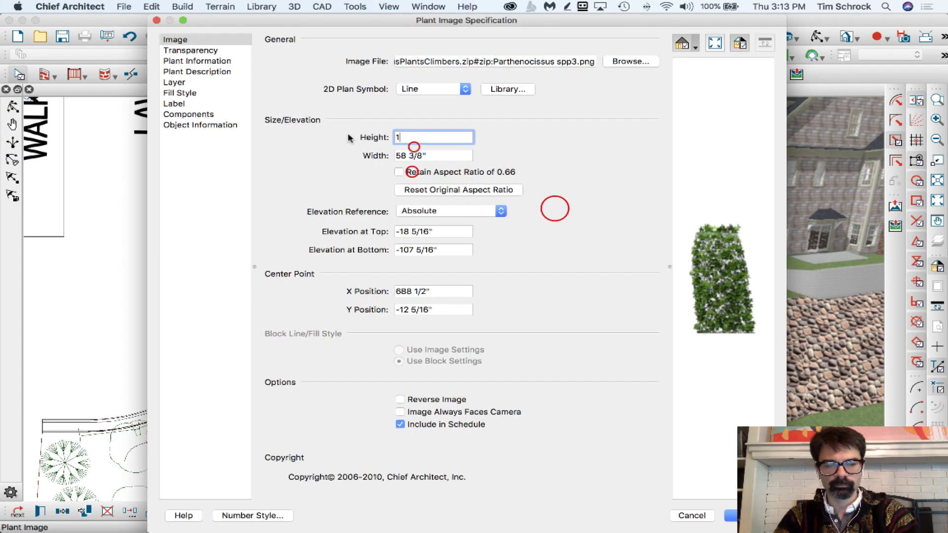
pyautogui.click(407, 252)
pyautogui.press('Return')
# Copy the enlarged ivy plant to further positions along the retaining wall in the floor plan.
pyautogui.click(266, 318)
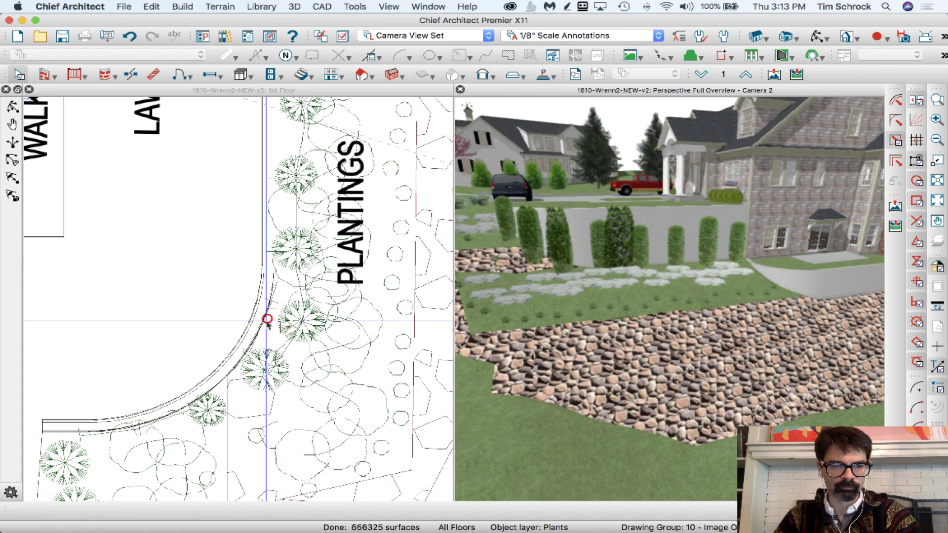
pyautogui.keyDown('shift'); pyautogui.click(274, 284); pyautogui.keyUp('shift')
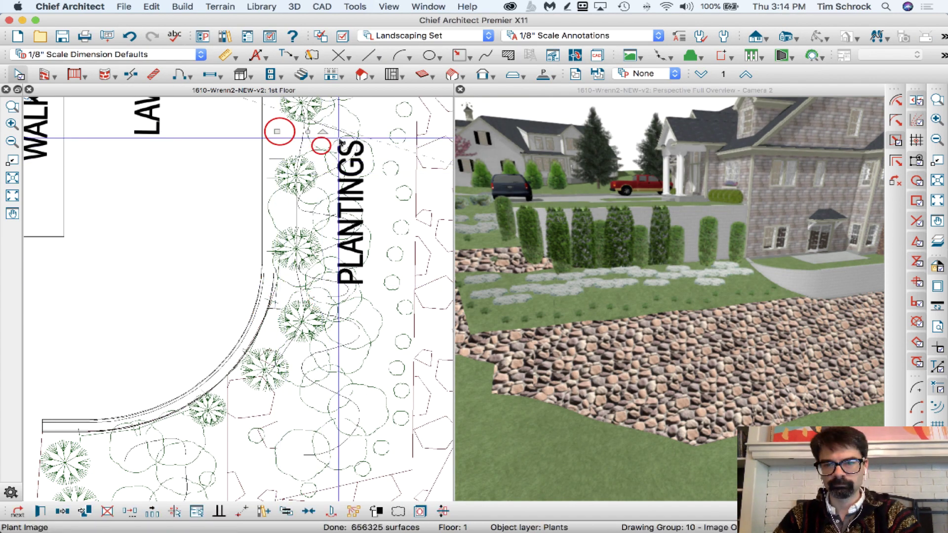
pyautogui.scroll(-2, 317, 144)
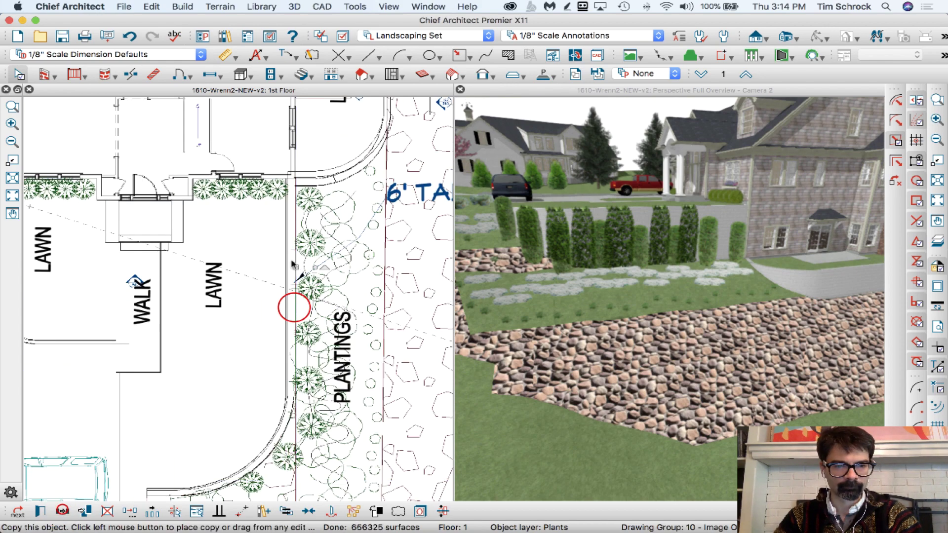